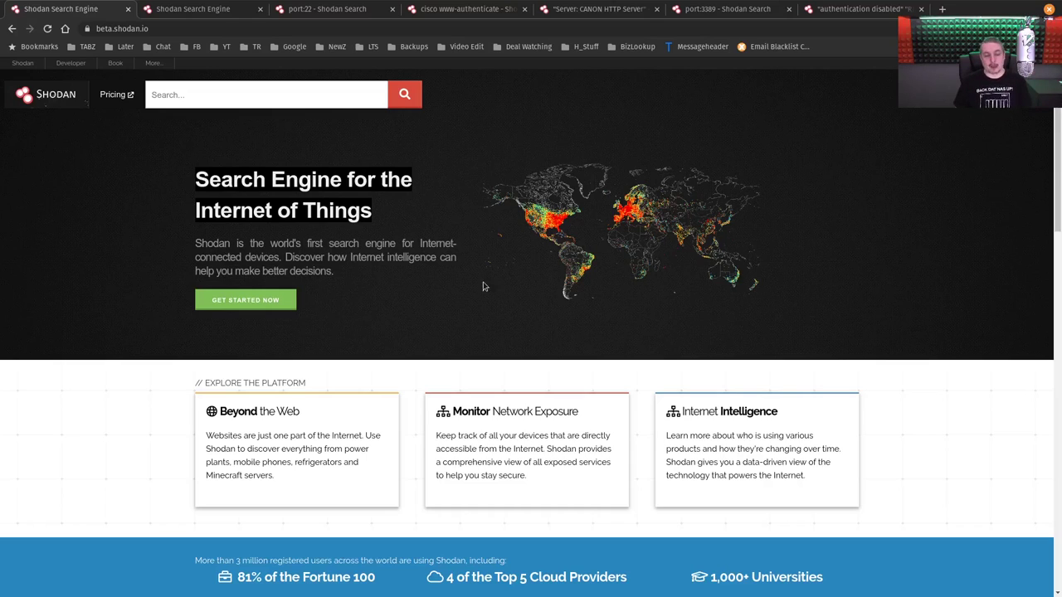
# - Open Shodan's developer pricing and highlight the Freelancer $59 and Small Business $299 monthly prices
pyautogui.click(116, 95)
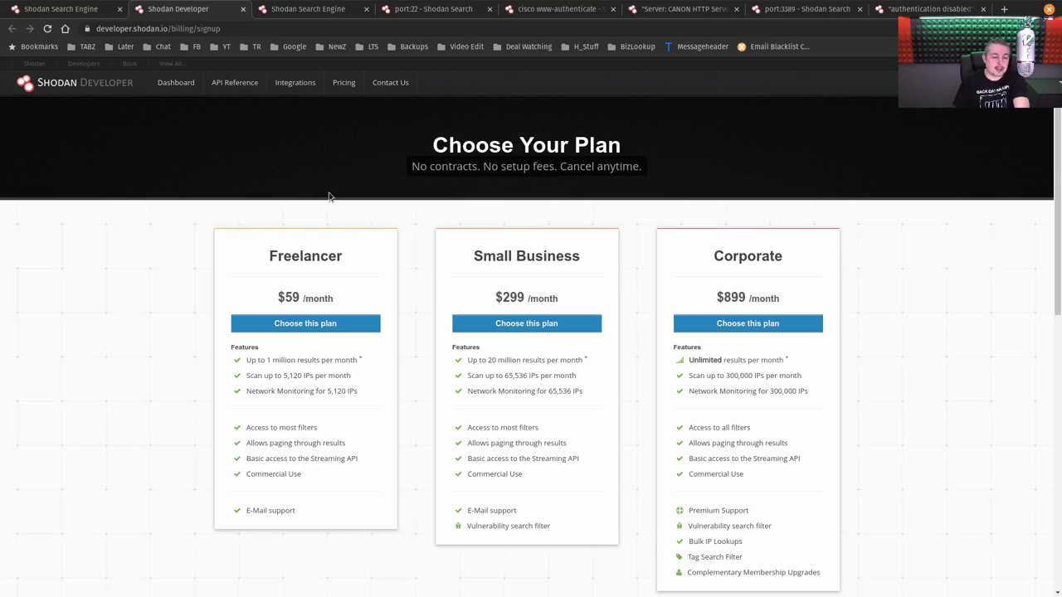
pyautogui.moveTo(277, 296); pyautogui.dragTo(334, 304)
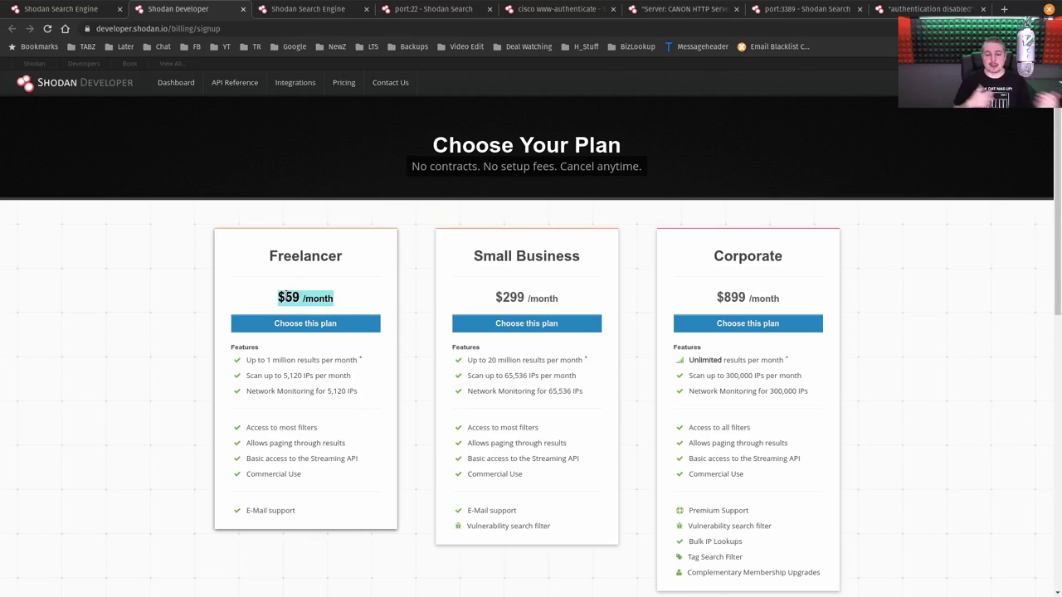
pyautogui.moveTo(502, 298); pyautogui.dragTo(566, 296)
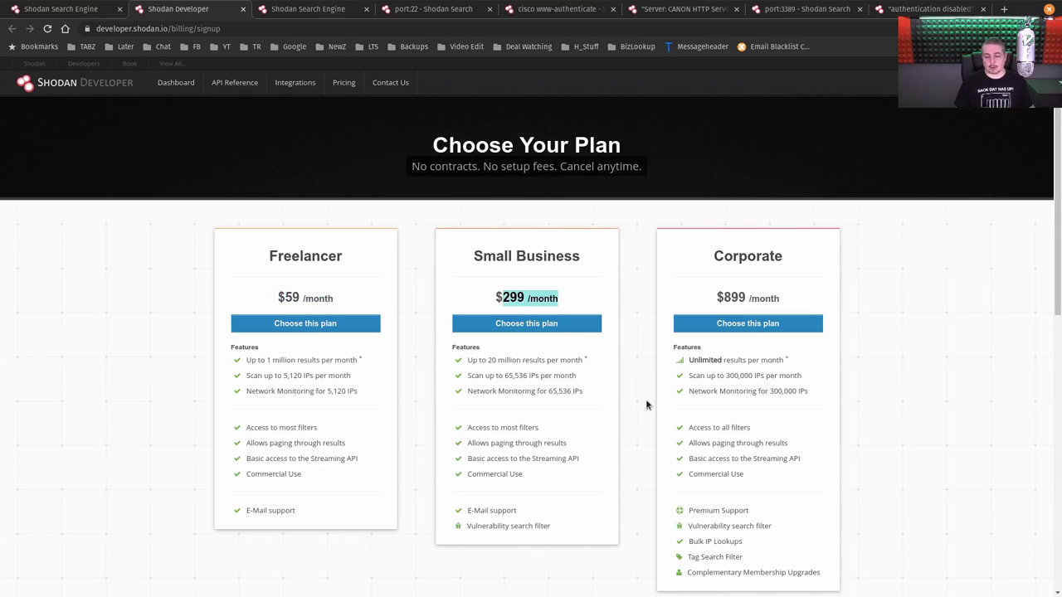
pyautogui.moveTo(275, 297); pyautogui.dragTo(359, 294)
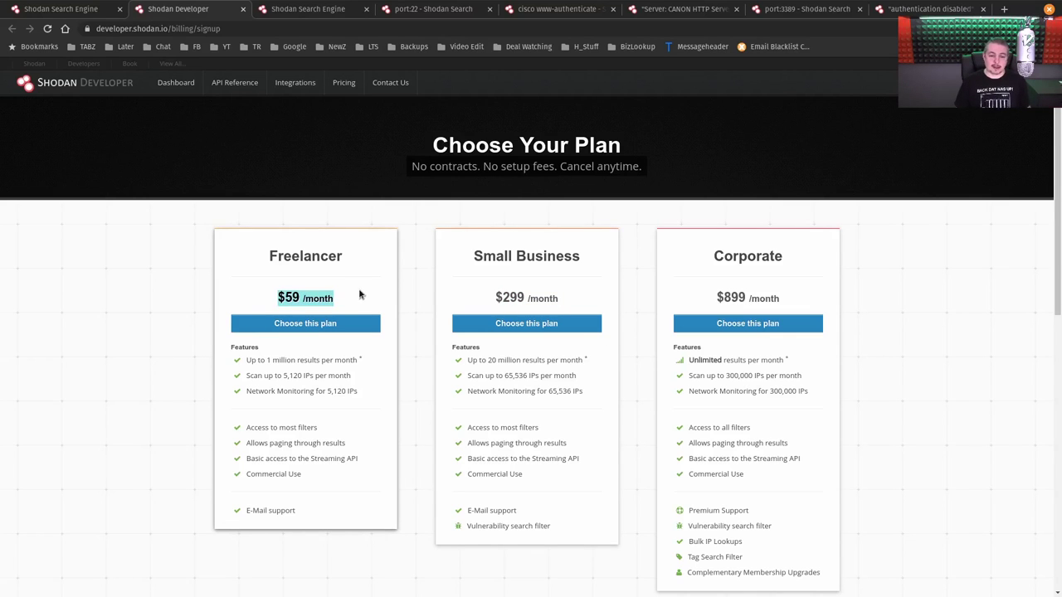
# - Bring up the terminal with the shodan CLI help, type 'shodan', then minimize it
pyautogui.press('super')
pyautogui.click(397, 251)
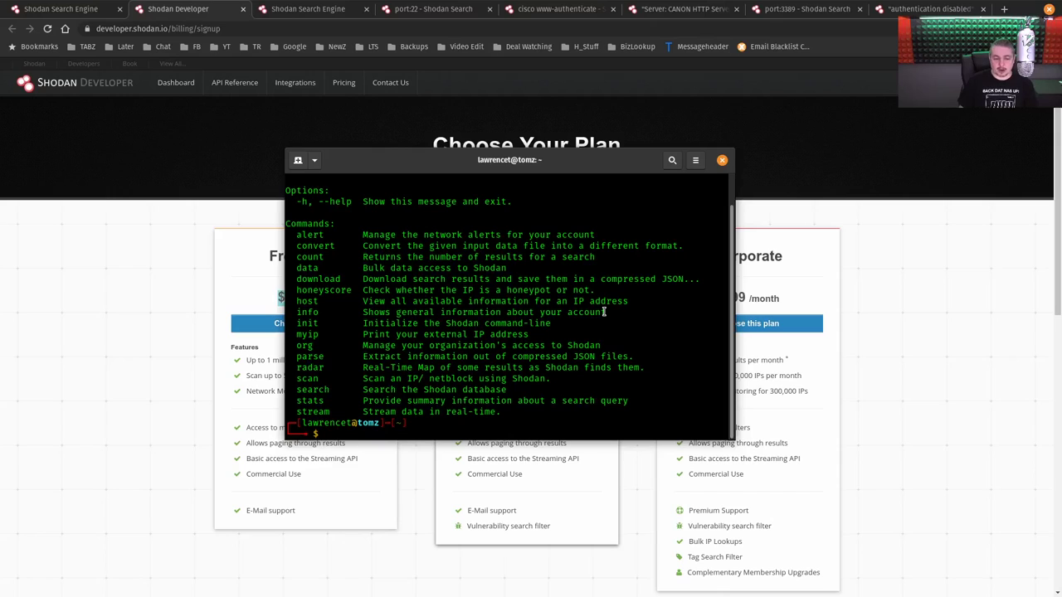
pyautogui.write('shodan')
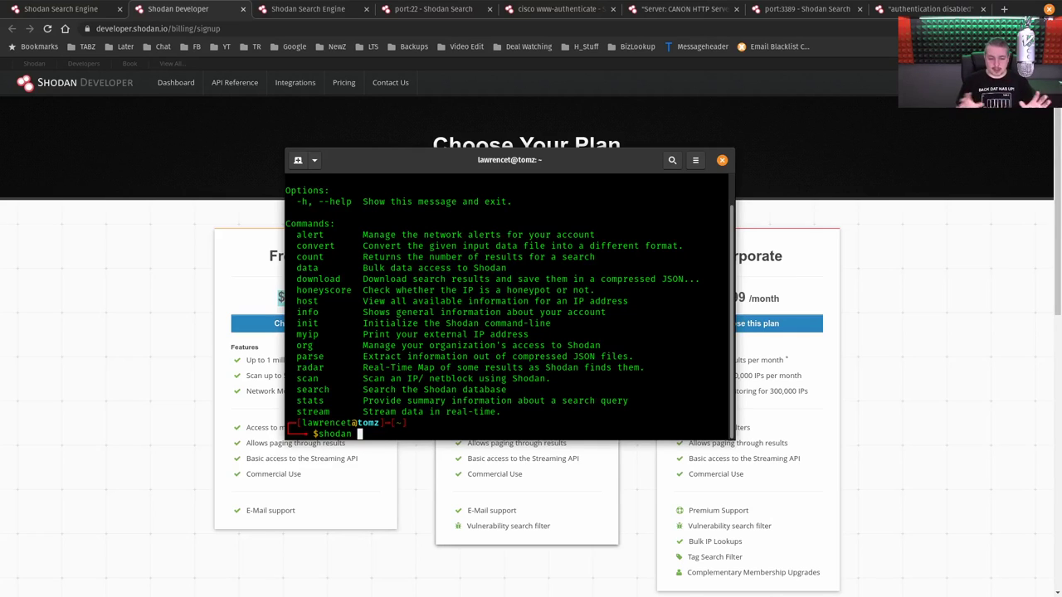
pyautogui.click(91, 348)
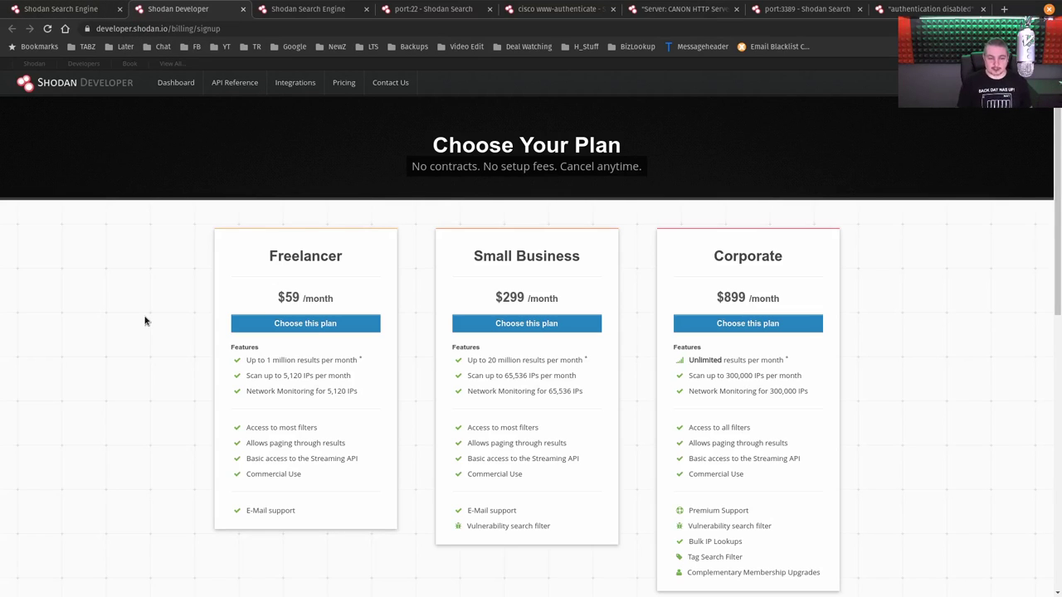
# - In a new private window, load shodan.io and search for port:22
pyautogui.hotkey('ctrl', 'shift', 'n')
pyautogui.write('shodan.io')
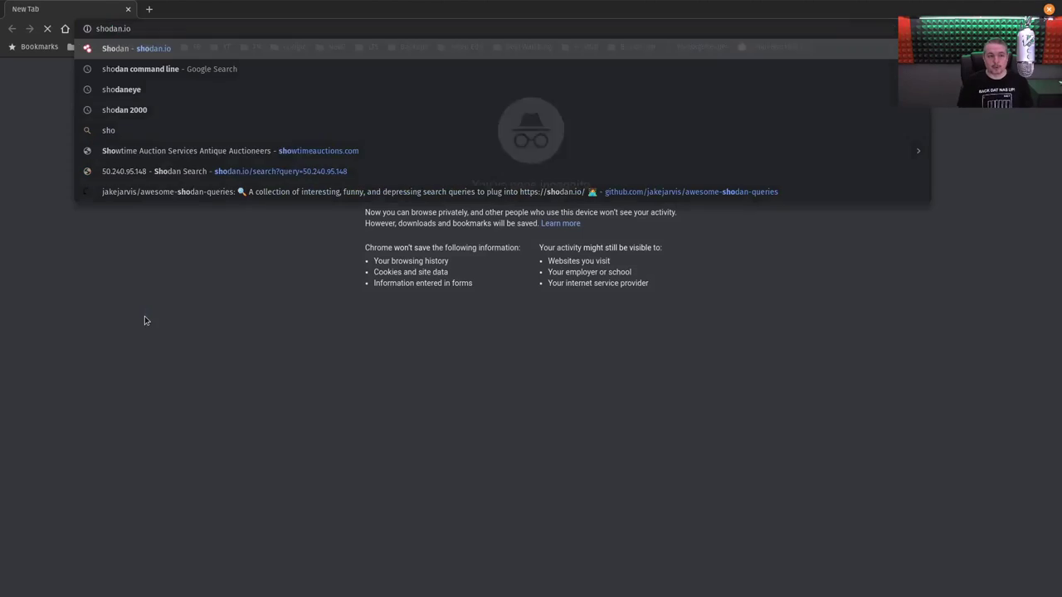
pyautogui.press('Return')
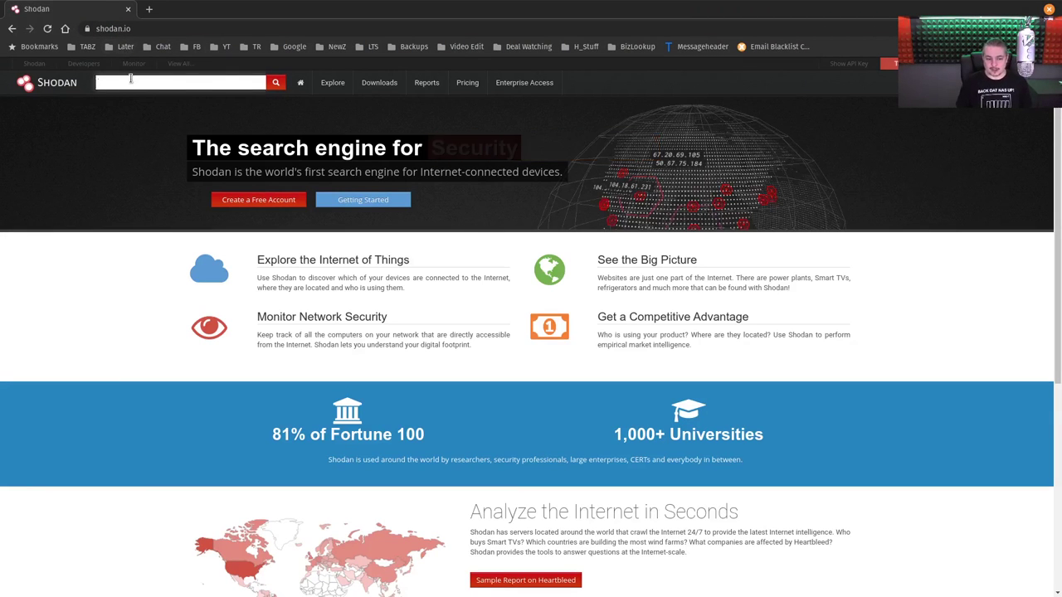
pyautogui.click(130, 79)
pyautogui.write('p')
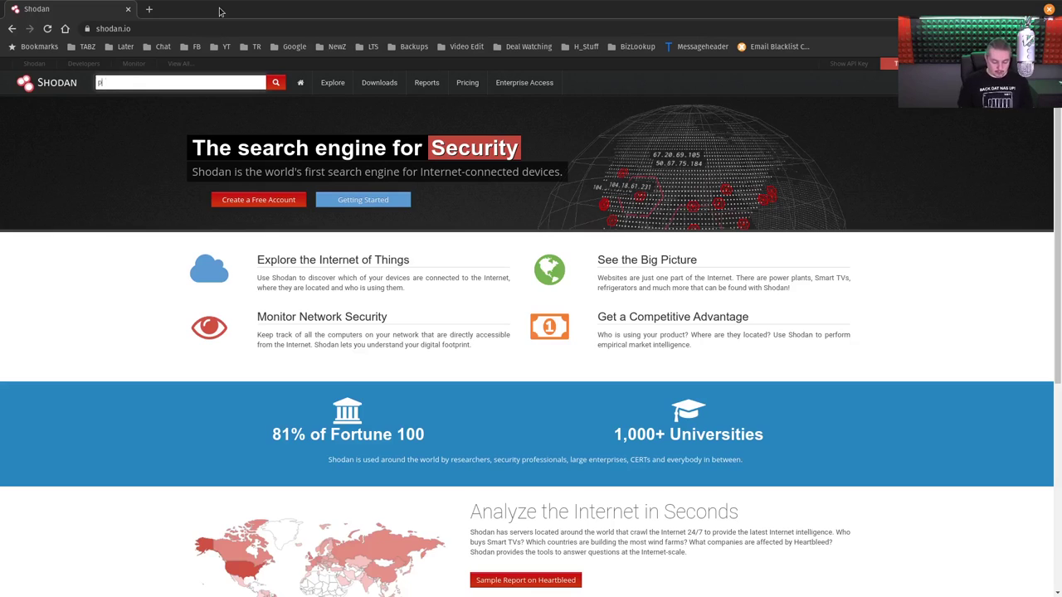
pyautogui.write('ort:22')
pyautogui.press('Return')
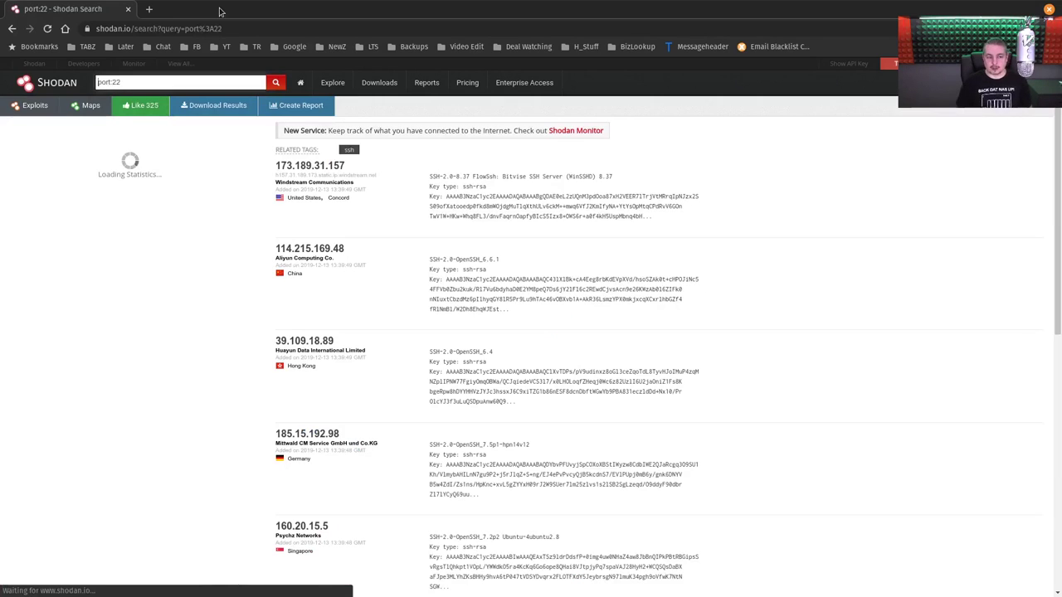
# - Open host 173.189.31.157 and review its services, marking the pptp service on port 1723
pyautogui.click(331, 168)
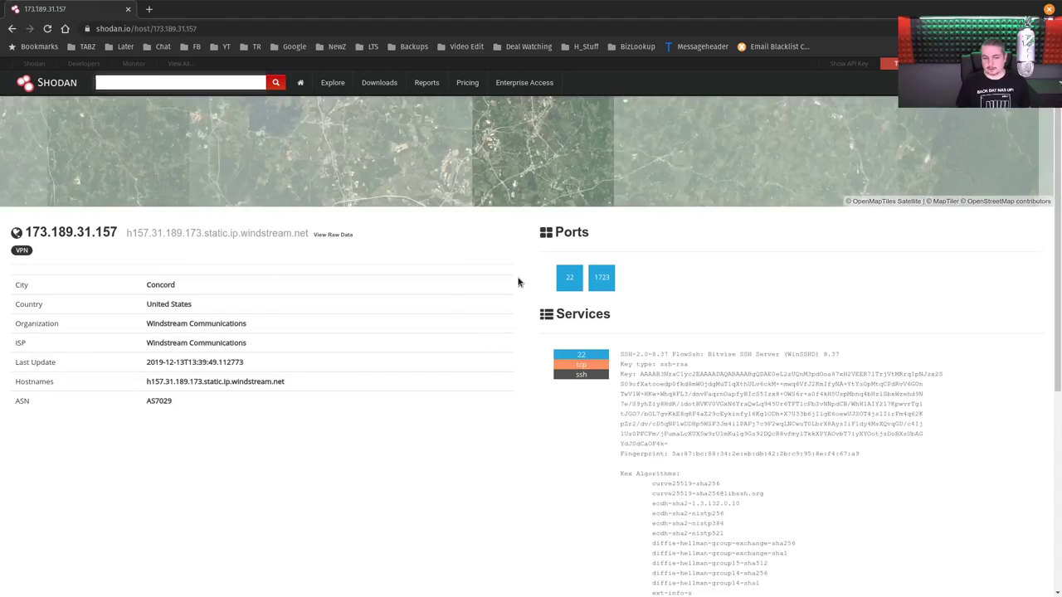
pyautogui.scroll(-5, 517, 282)
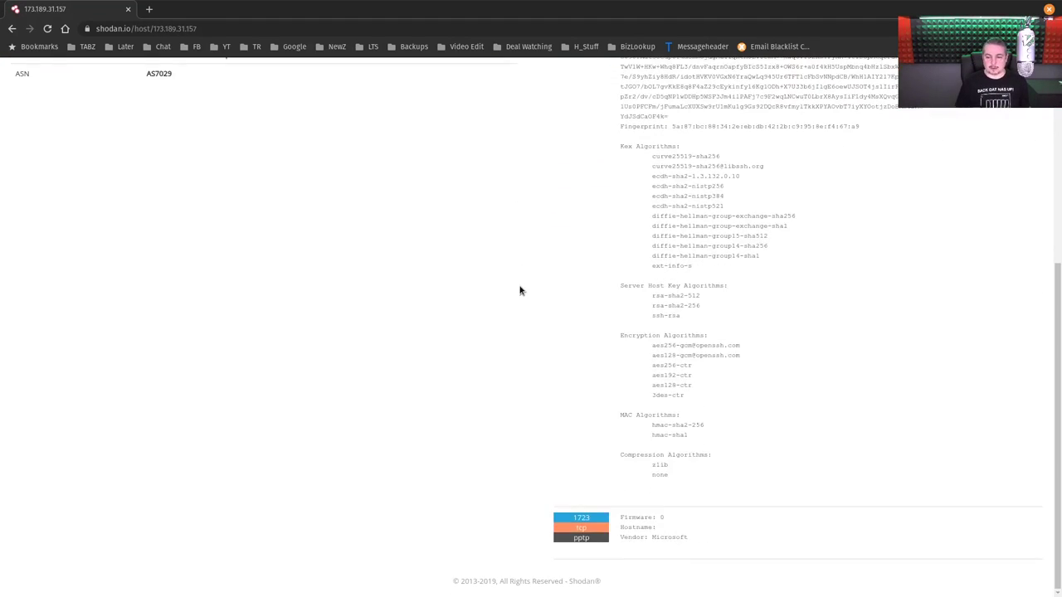
pyautogui.scroll(5, 519, 290)
pyautogui.scroll(-5, 624, 278)
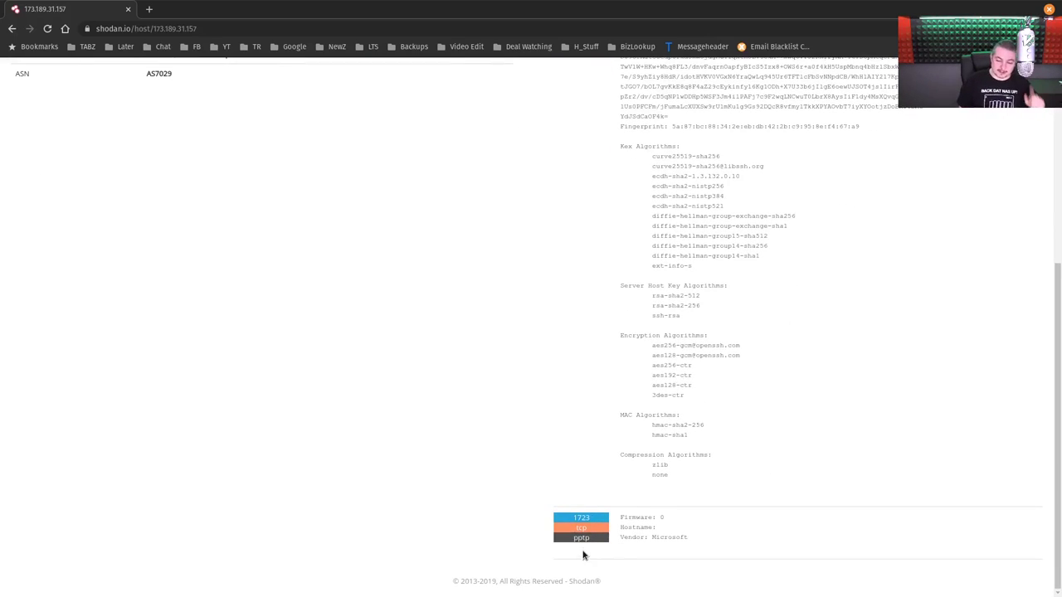
pyautogui.doubleClick(582, 538)
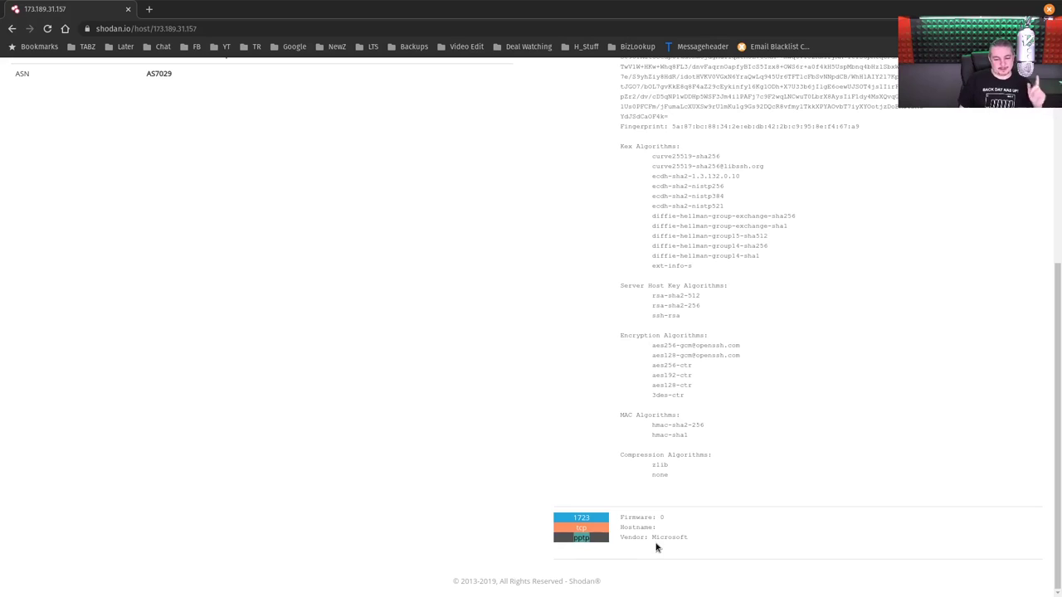
pyautogui.scroll(3, 630, 539)
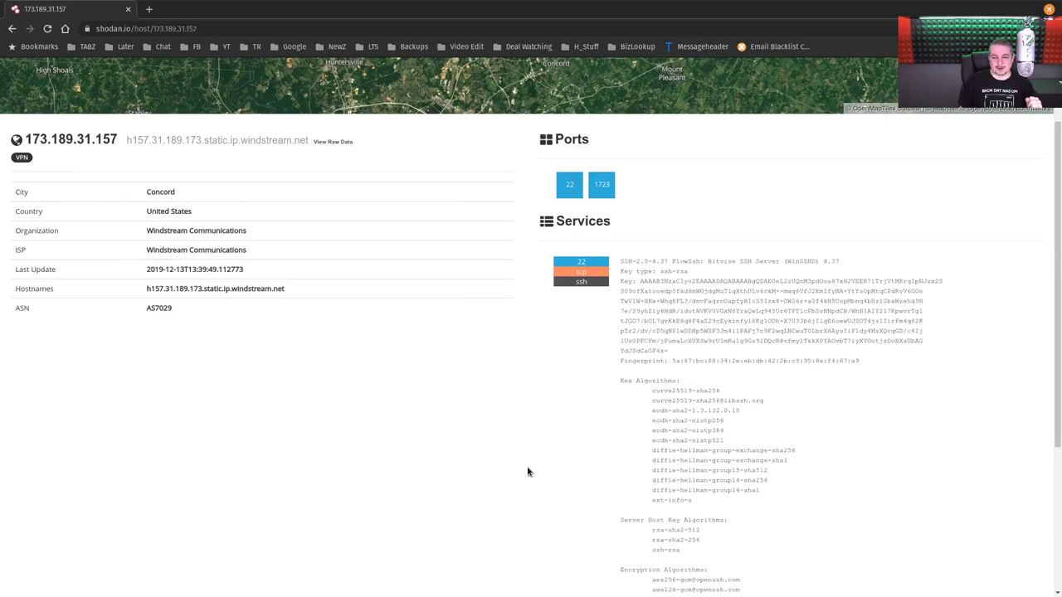
pyautogui.scroll(-5, 604, 391)
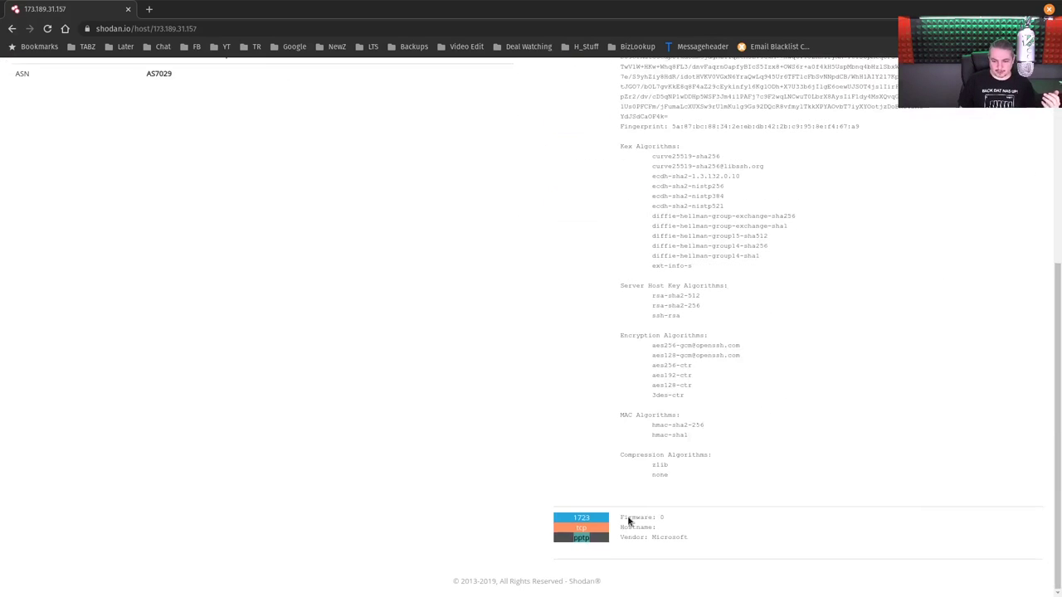
pyautogui.scroll(4, 395, 136)
pyautogui.scroll(2, 395, 136)
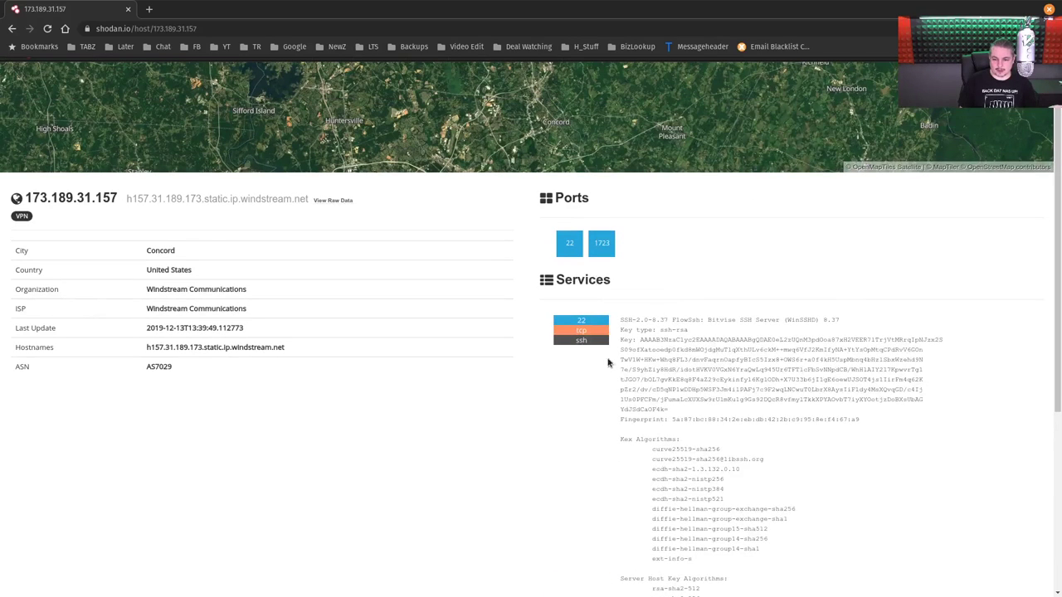
pyautogui.scroll(-1, 684, 407)
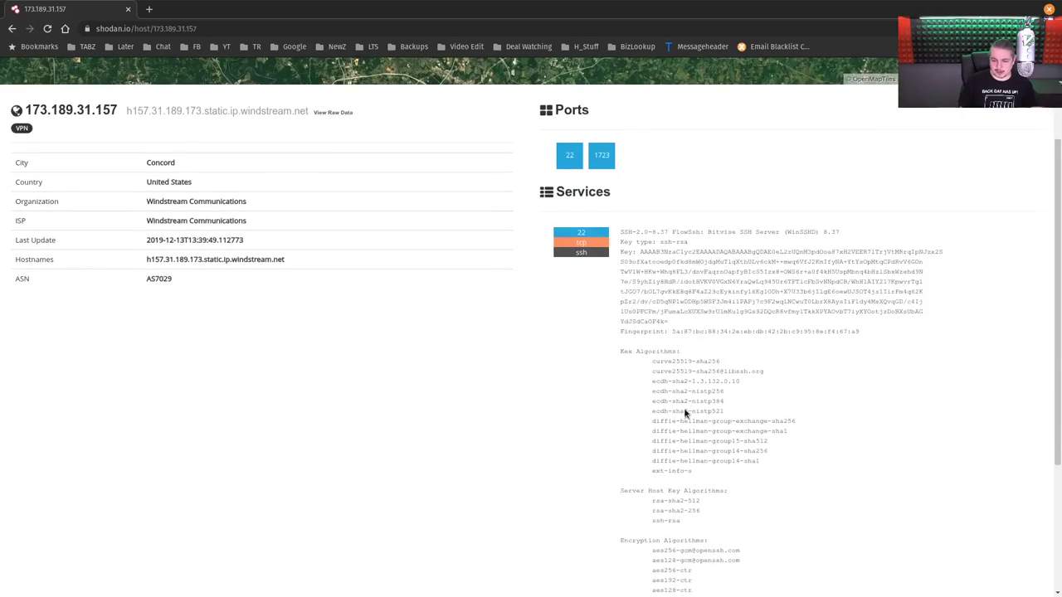
pyautogui.scroll(2, 685, 413)
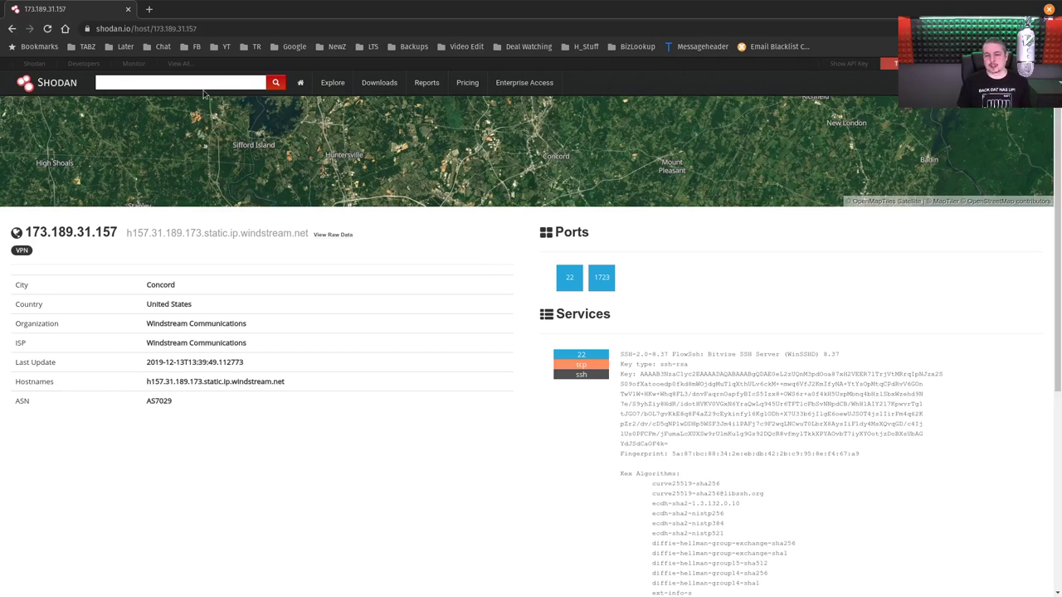
# - Close the private window and browse the Shodan dashboard tab's Filters Cheat Sheet
pyautogui.click(1047, 10)
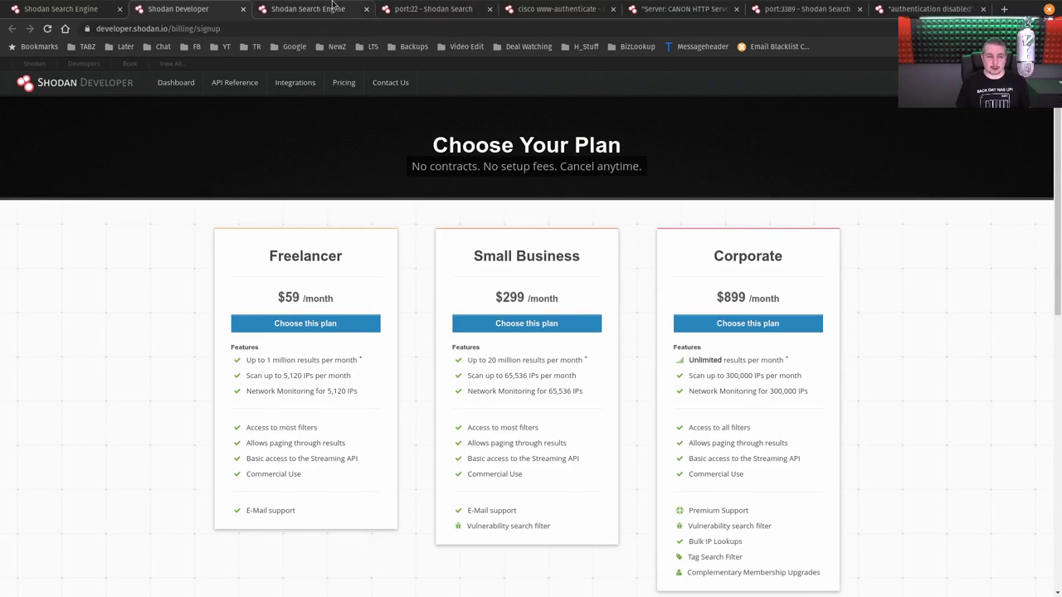
pyautogui.click(333, 7)
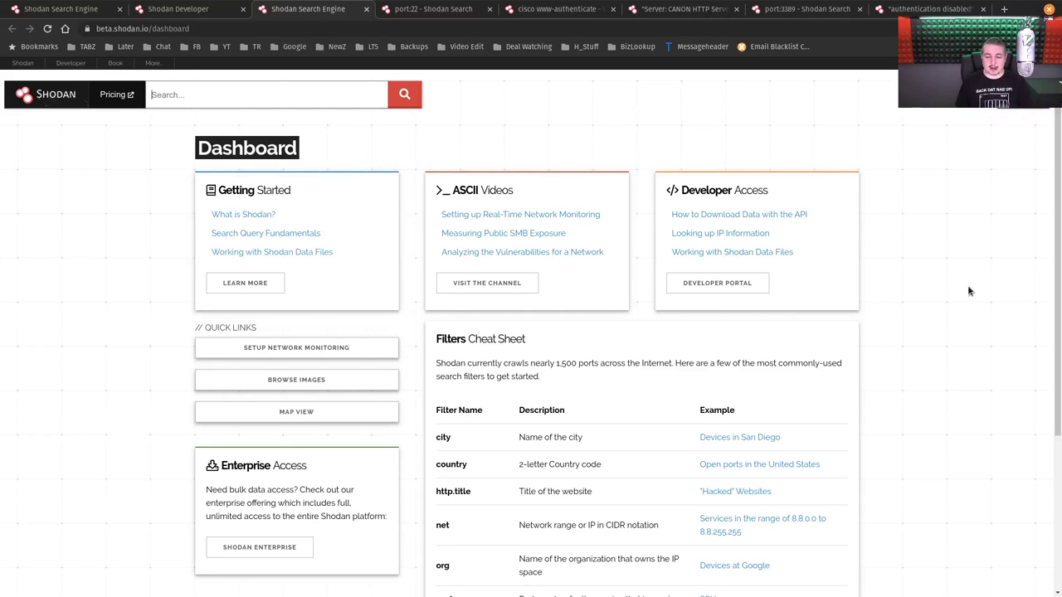
pyautogui.scroll(-2, 633, 225)
pyautogui.scroll(-2, 602, 266)
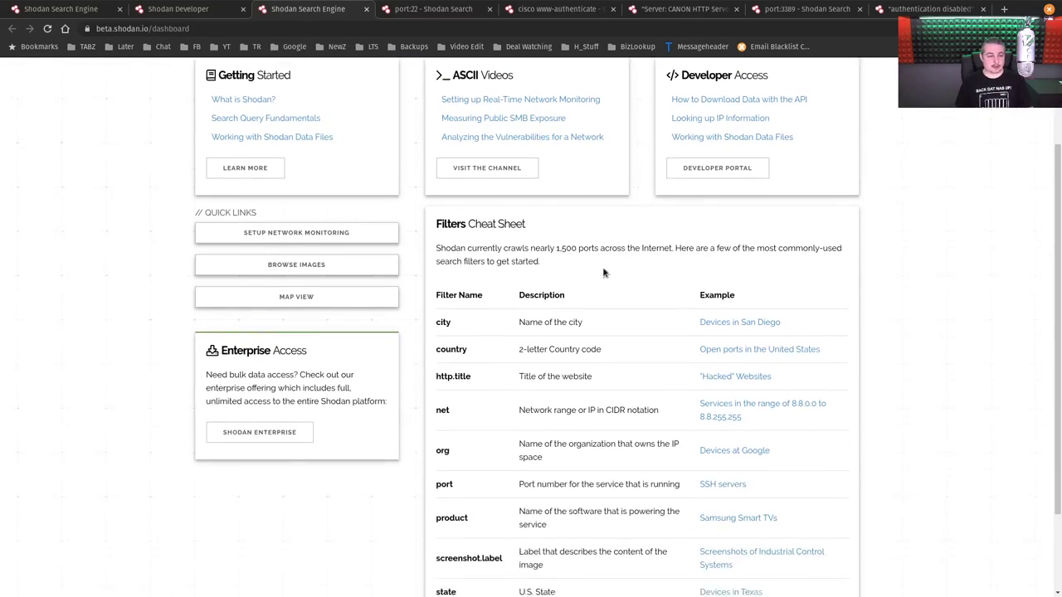
pyautogui.scroll(4, 580, 318)
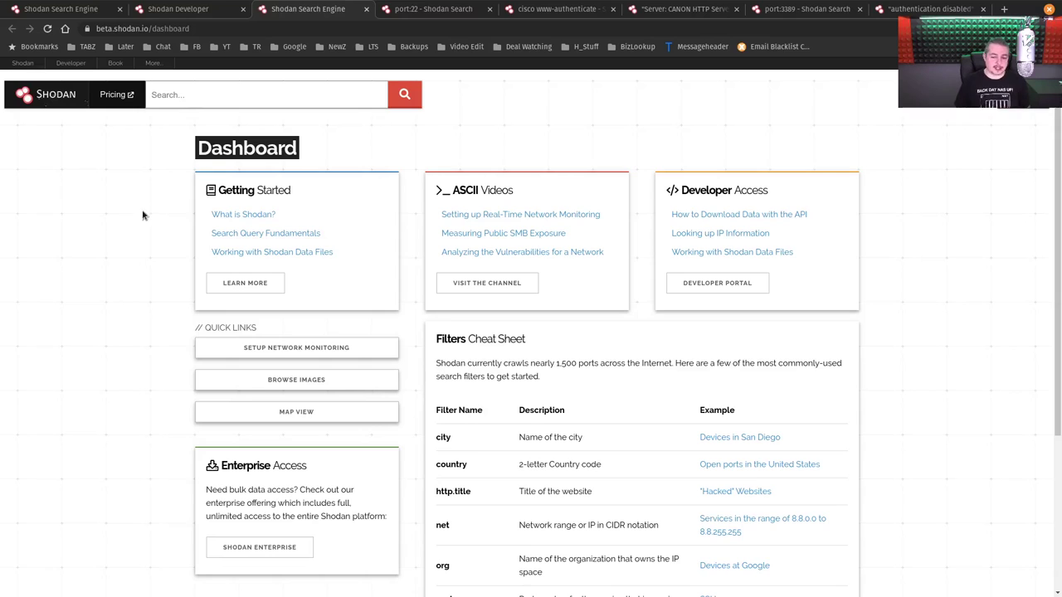
# - On the port:22 results tab, replace 22 with 25 in the query and rerun the search
pyautogui.click(404, 9)
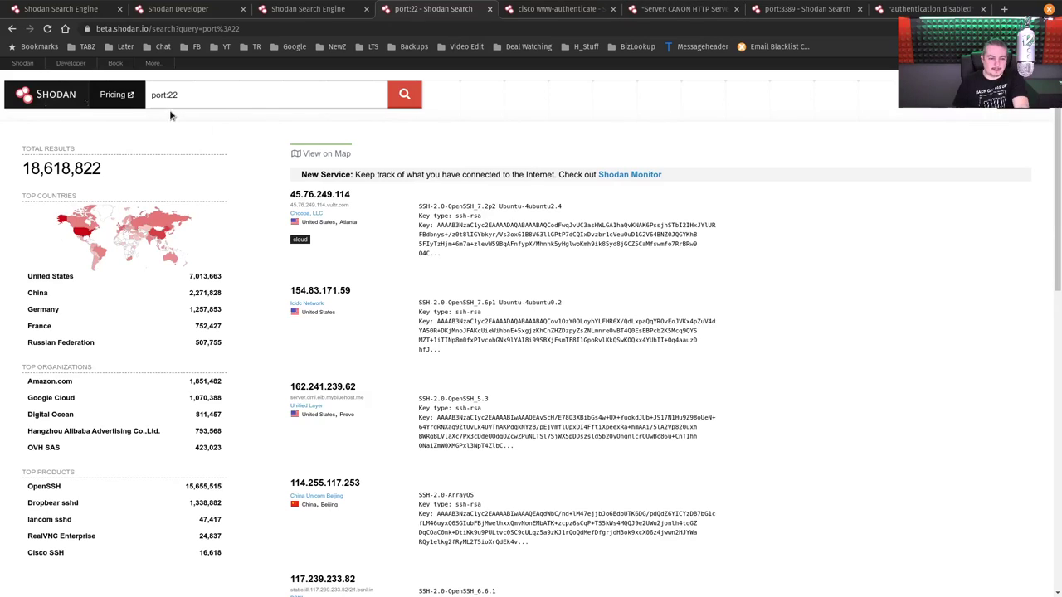
pyautogui.click(248, 97)
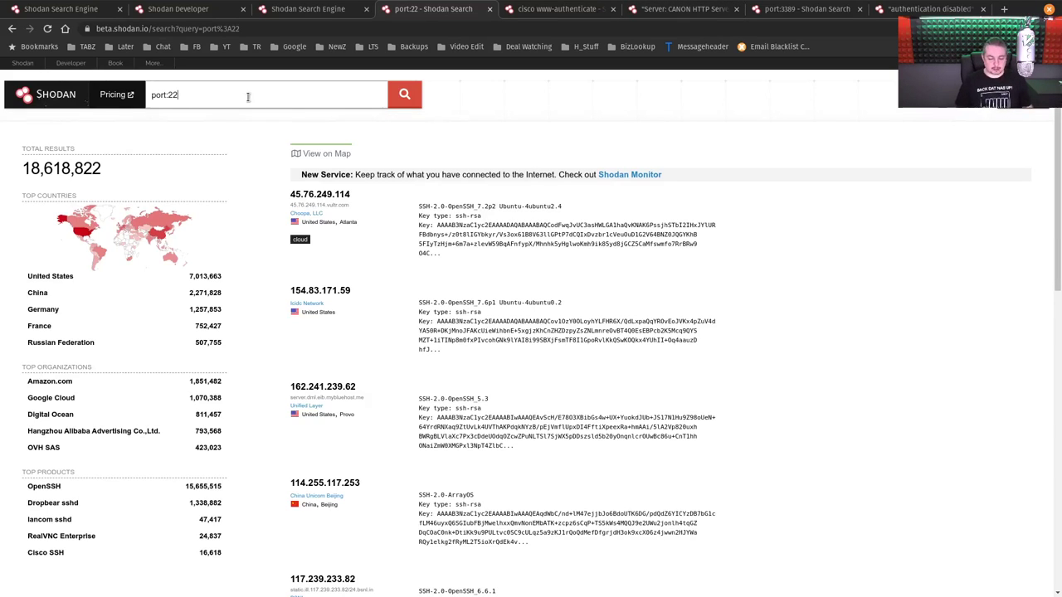
pyautogui.doubleClick(248, 97)
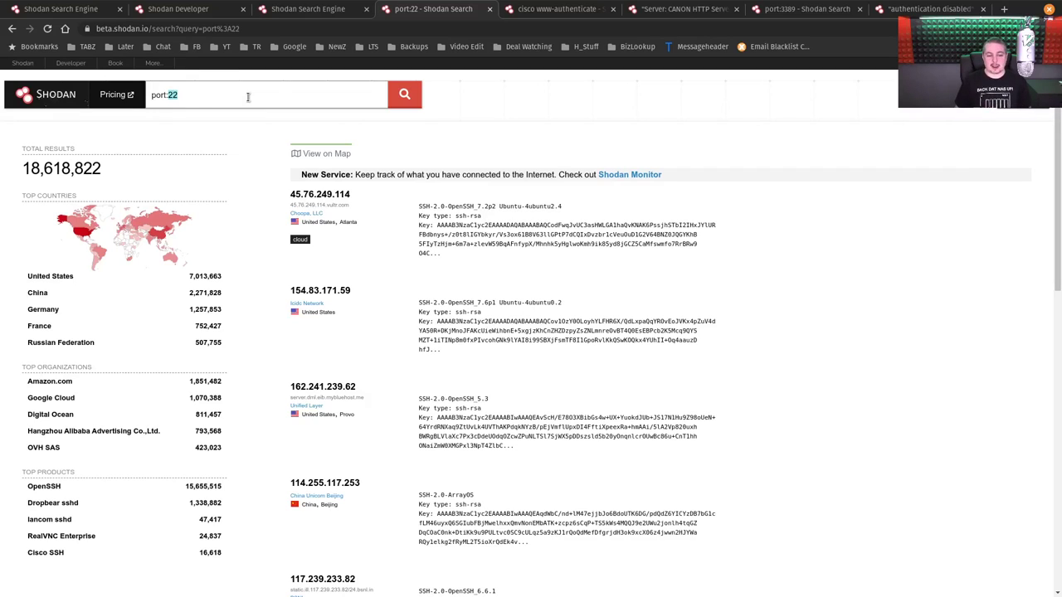
pyautogui.write('25')
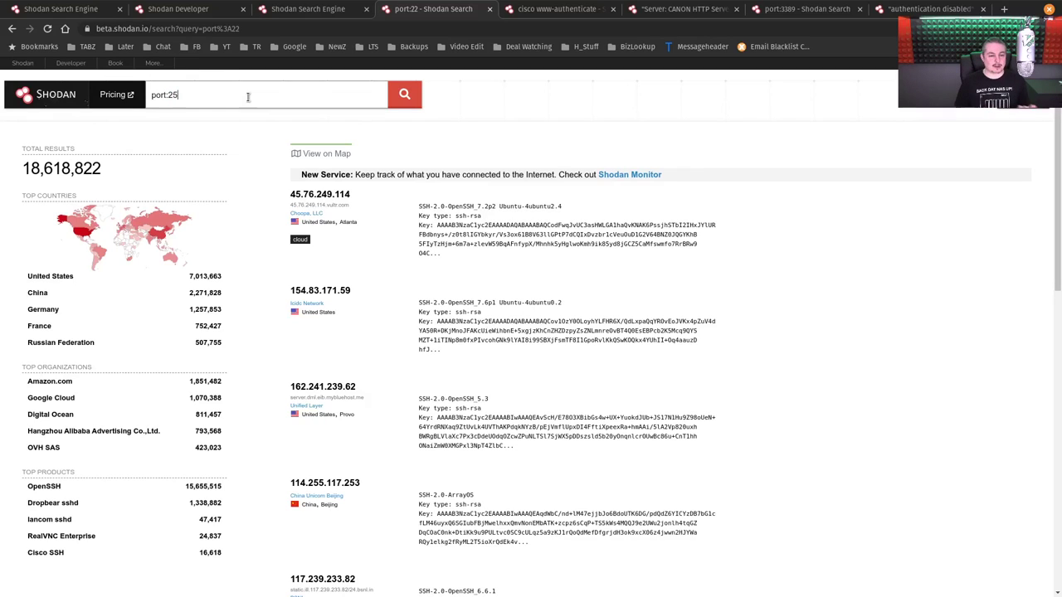
pyautogui.click(404, 96)
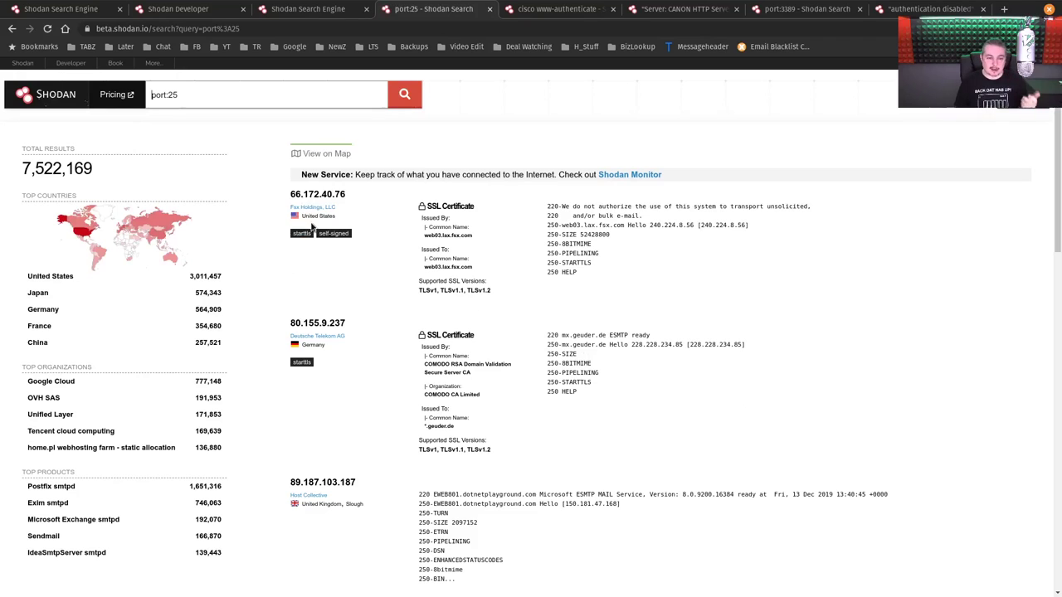
# - Open the host details for 66.172.40.76 and scroll through its port banners
pyautogui.click(328, 192)
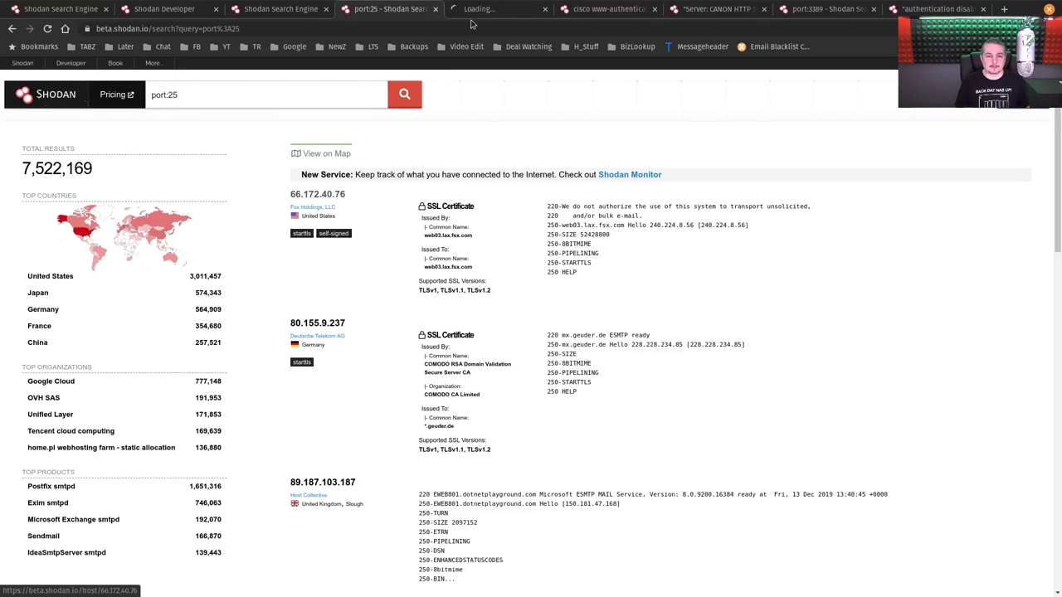
pyautogui.scroll(-3, 649, 434)
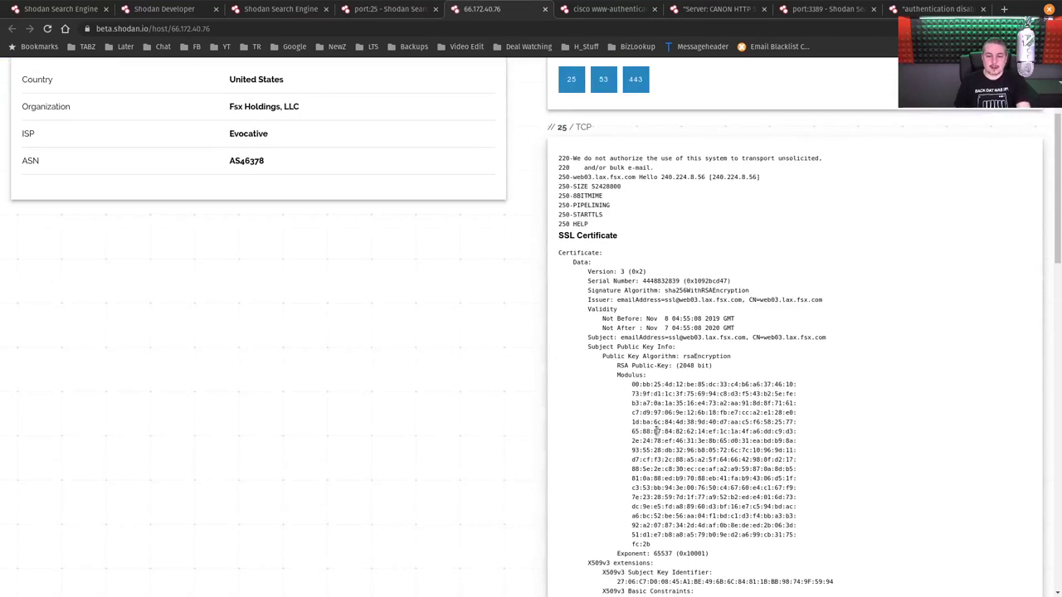
pyautogui.scroll(2, 652, 433)
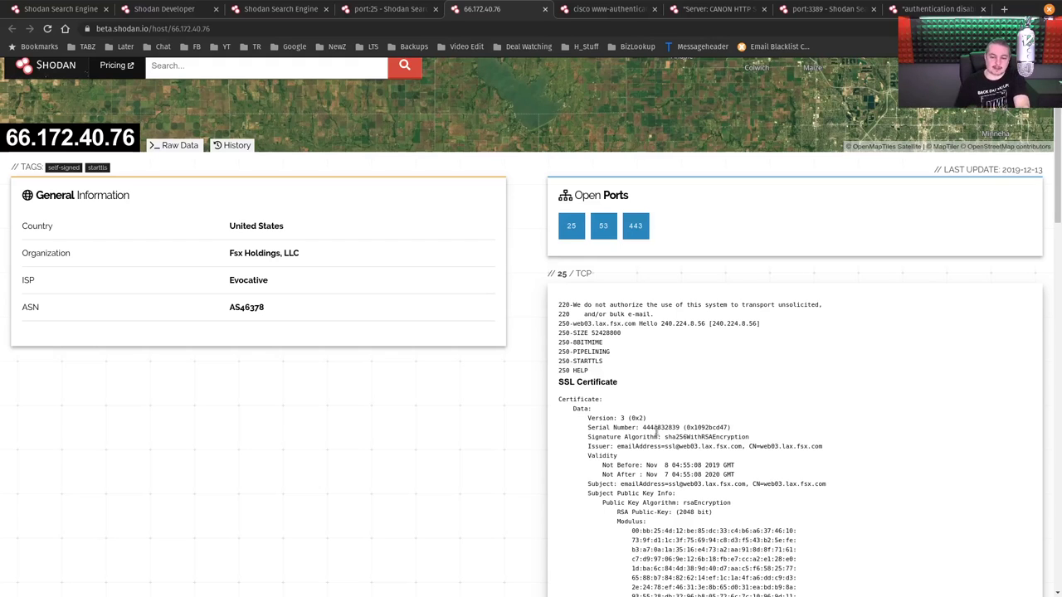
pyautogui.scroll(-2, 750, 348)
pyautogui.scroll(3, 759, 327)
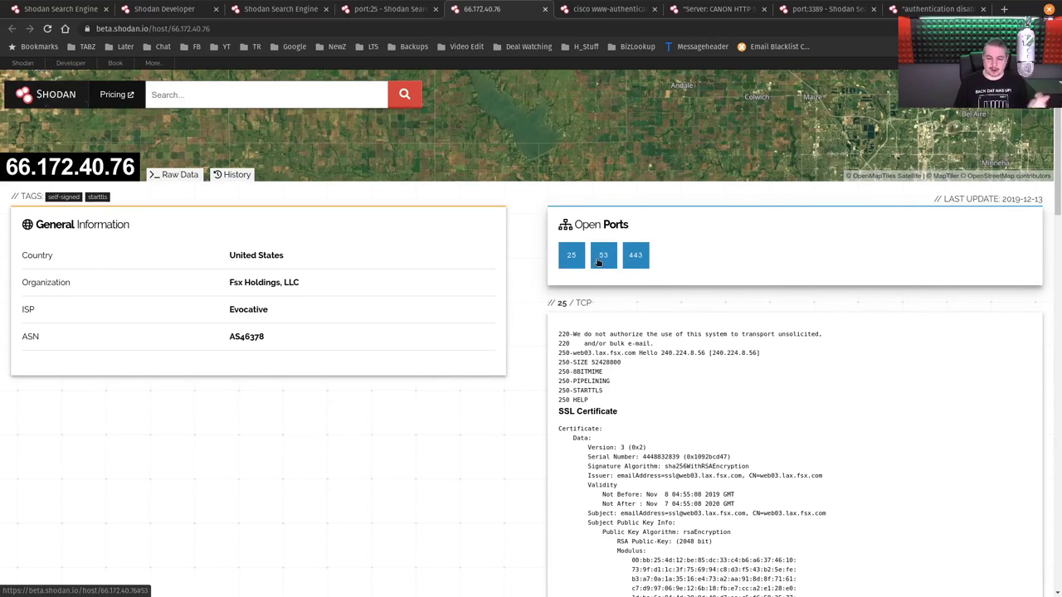
pyautogui.scroll(-6, 699, 268)
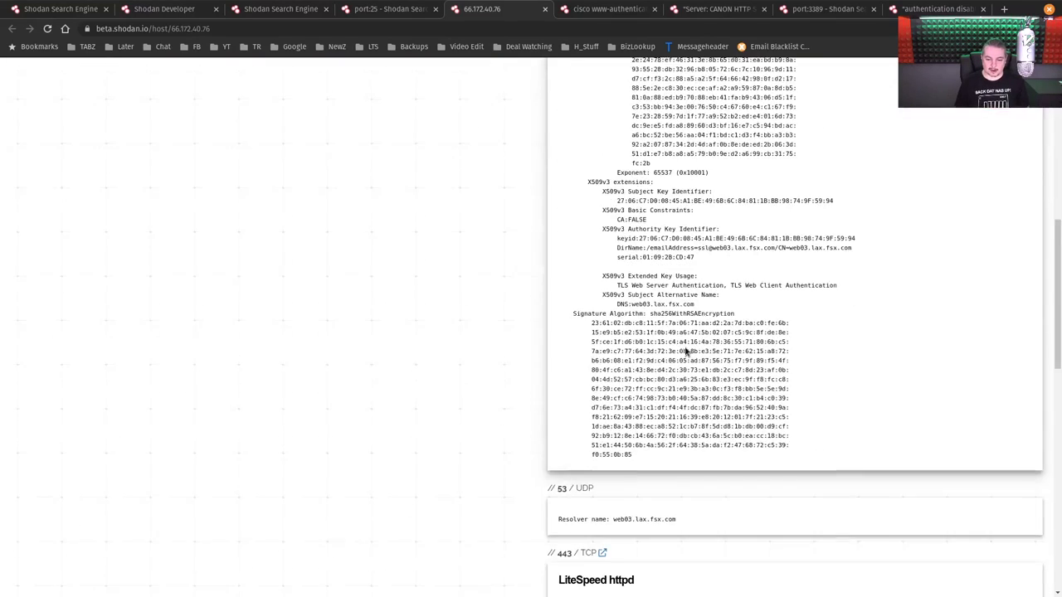
pyautogui.scroll(-3, 685, 351)
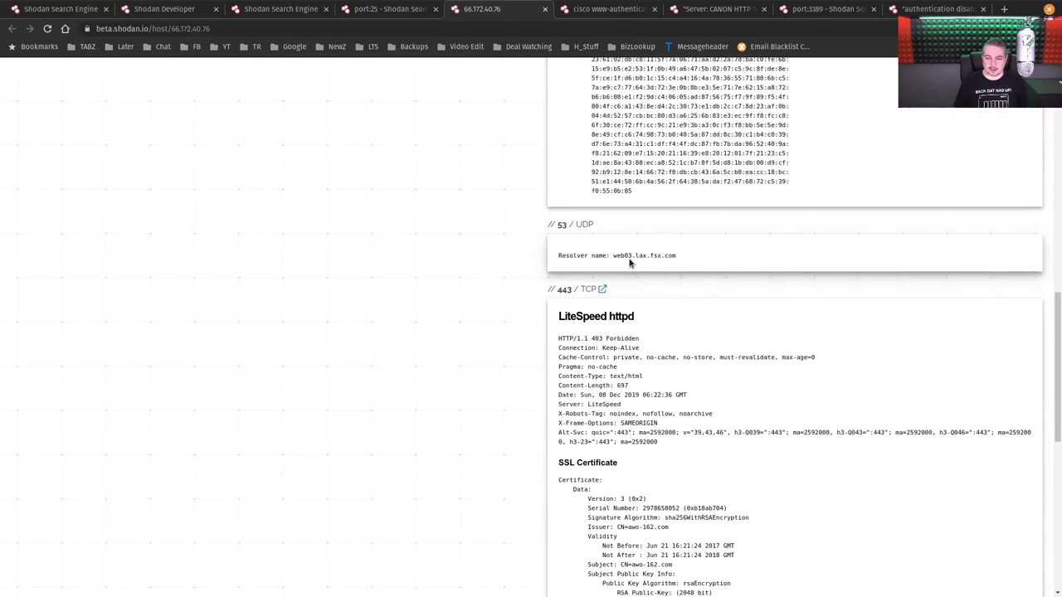
# - Highlight resolver hostname web03.lax.fsx.com, review the certificates, then close the host tab
pyautogui.moveTo(612, 259); pyautogui.dragTo(680, 257)
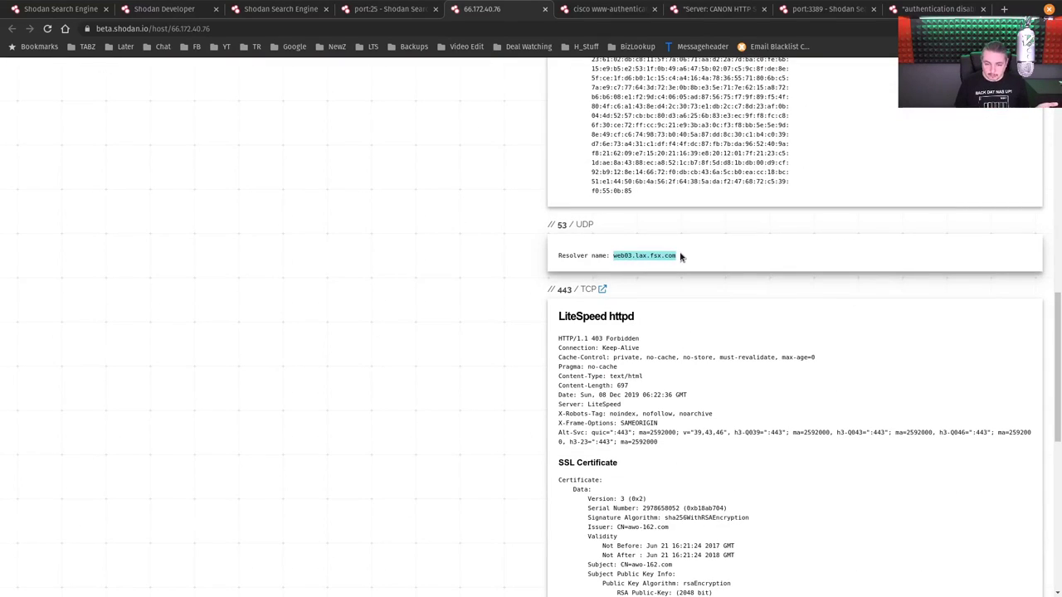
pyautogui.scroll(-1, 699, 292)
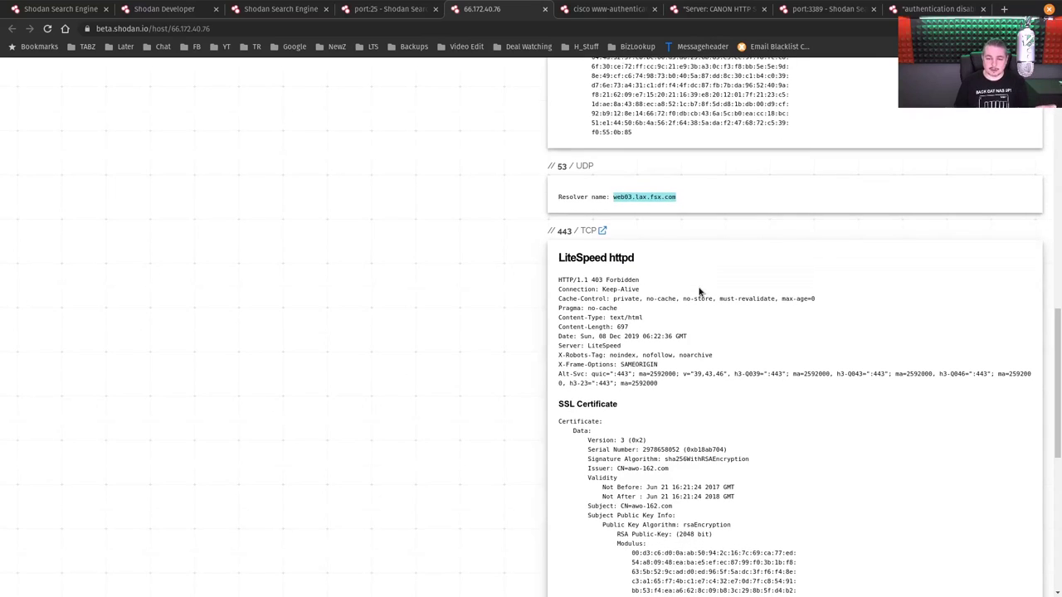
pyautogui.scroll(-2, 712, 263)
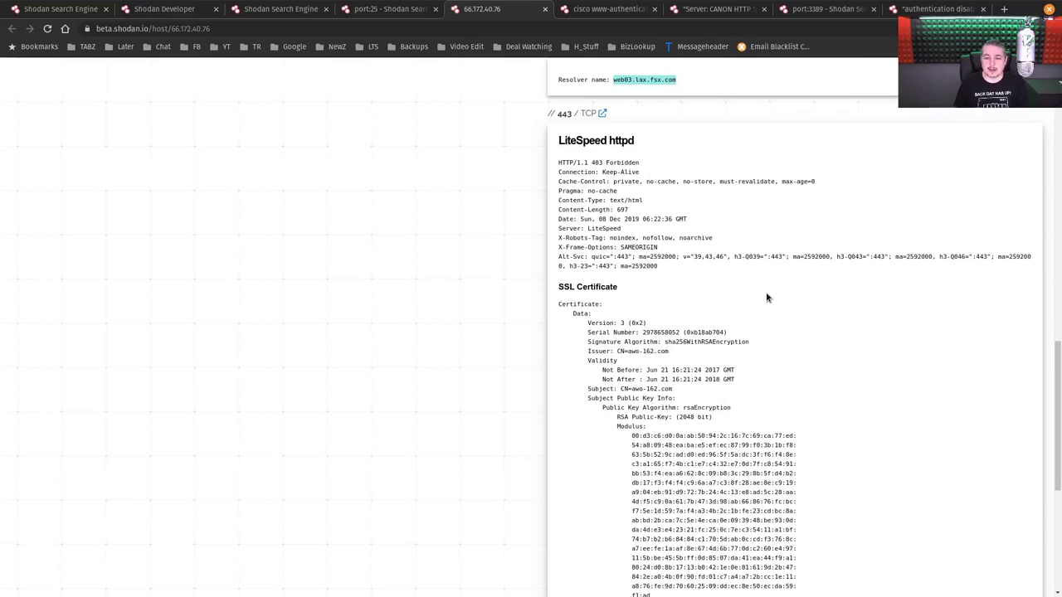
pyautogui.scroll(-2, 766, 297)
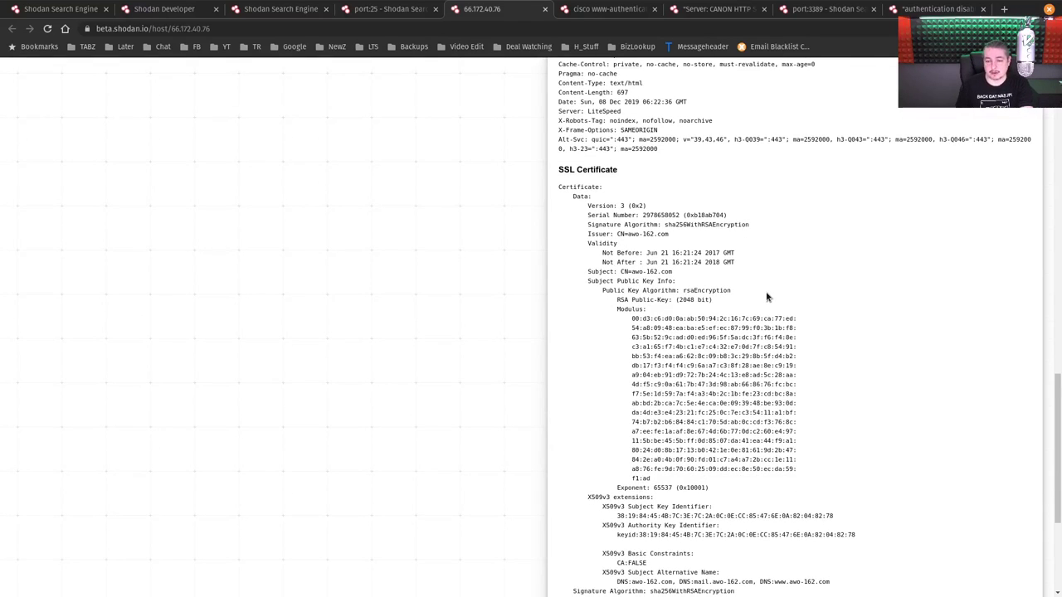
pyautogui.scroll(1, 767, 297)
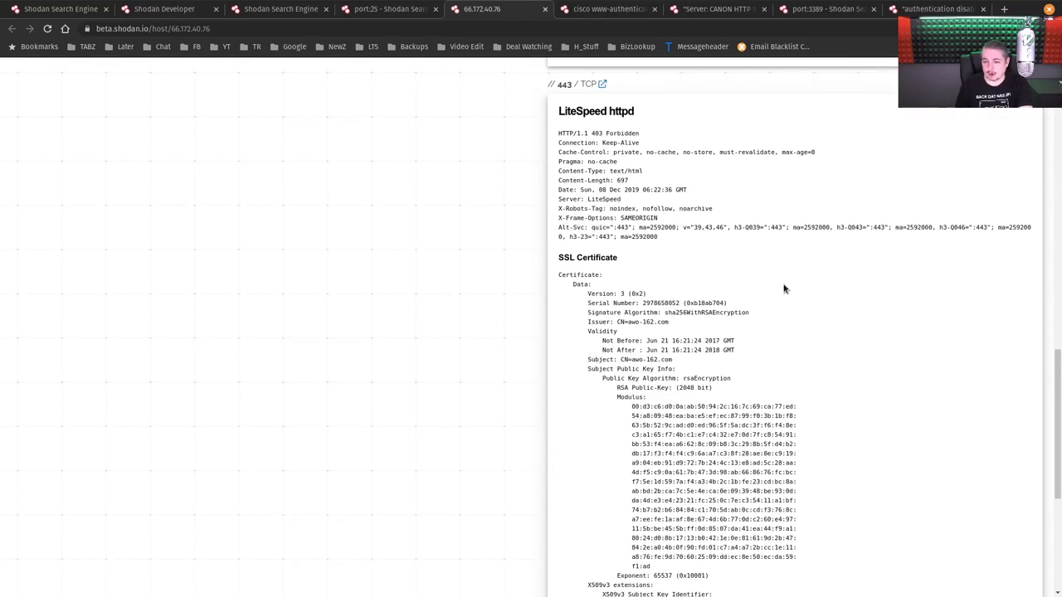
pyautogui.scroll(-4, 784, 307)
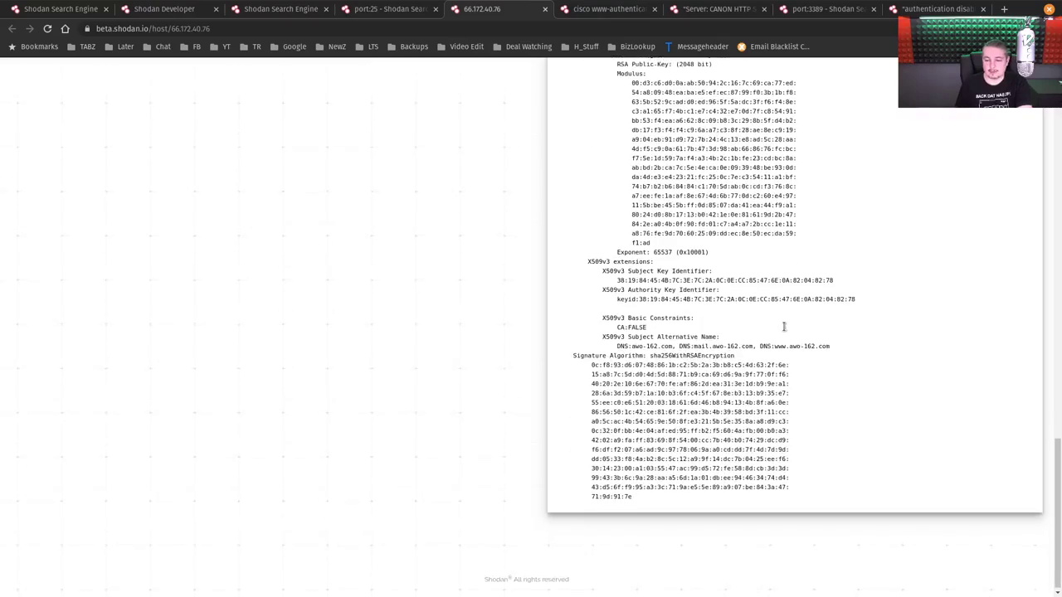
pyautogui.scroll(2, 784, 326)
pyautogui.scroll(10, 783, 325)
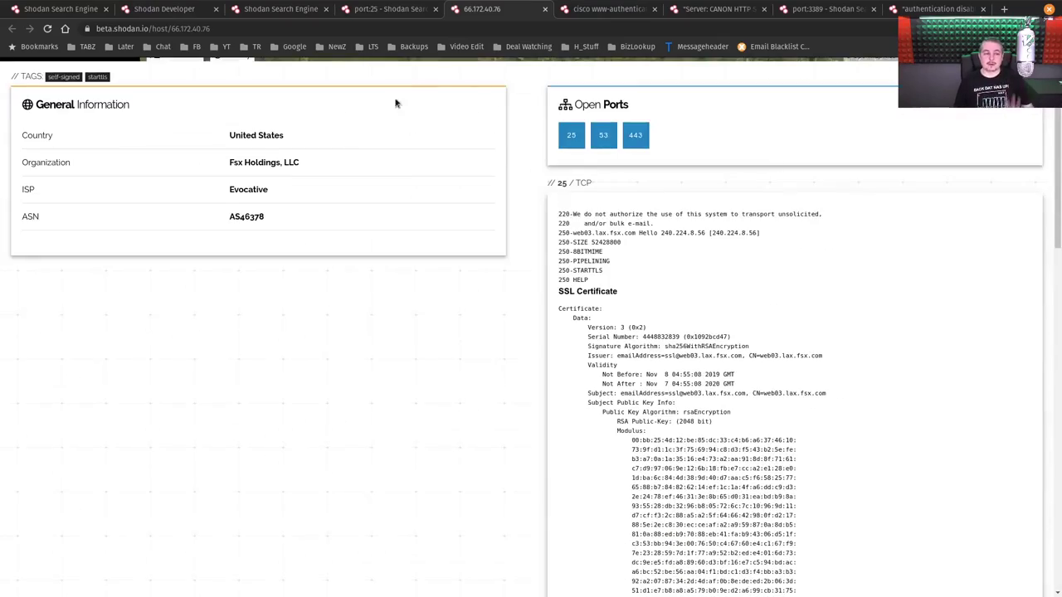
pyautogui.scroll(2, 325, 372)
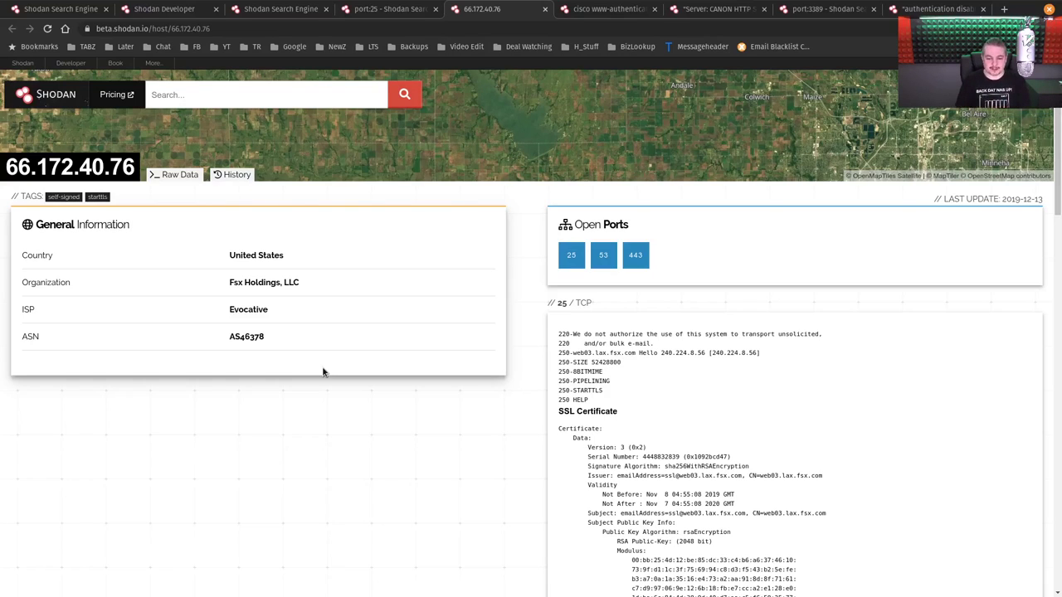
pyautogui.middleClick(503, 5)
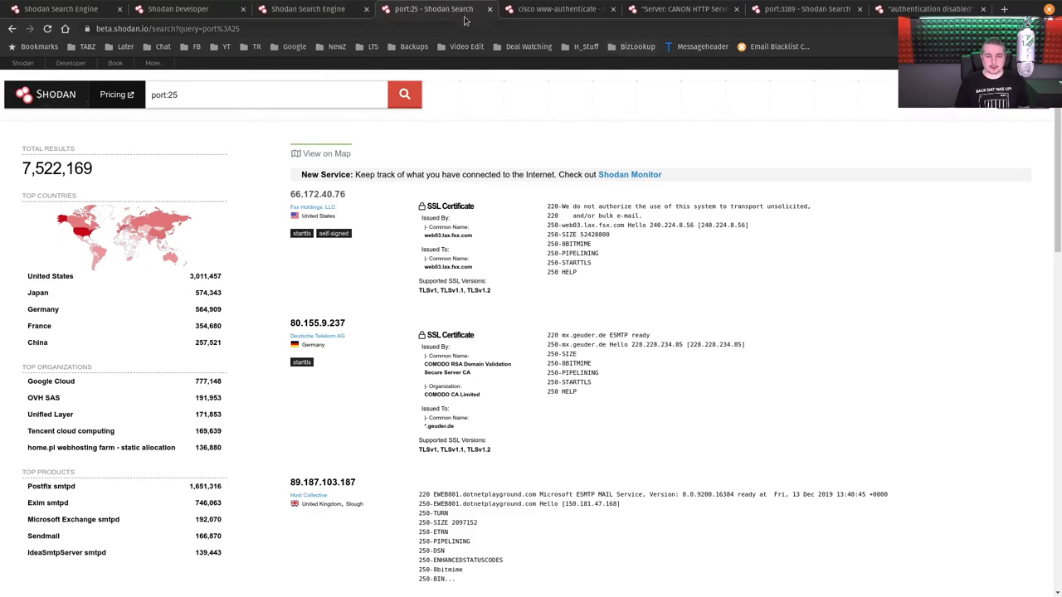
pyautogui.click(573, 9)
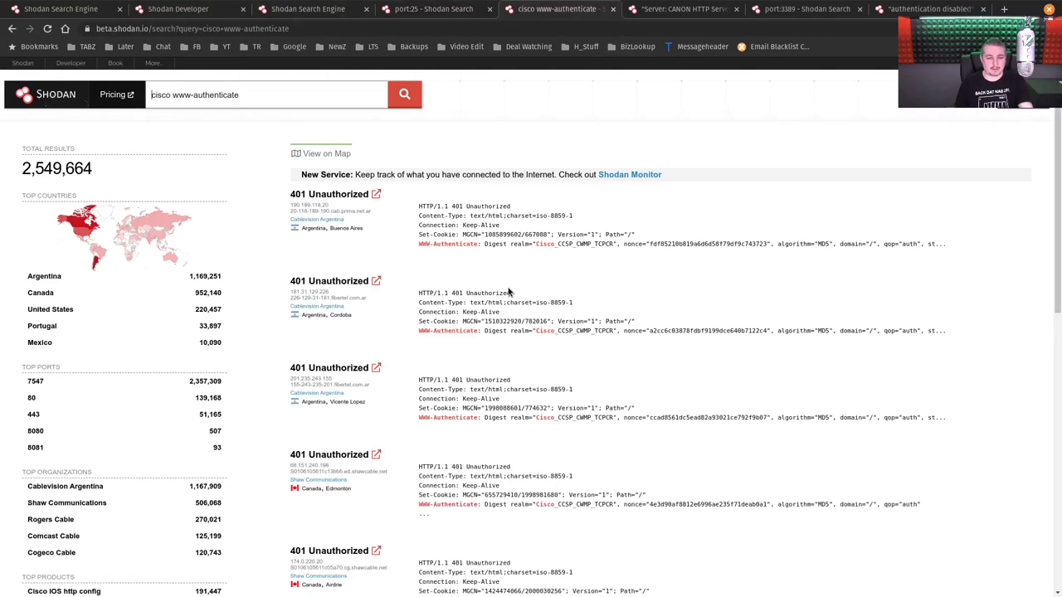
pyautogui.click(287, 105)
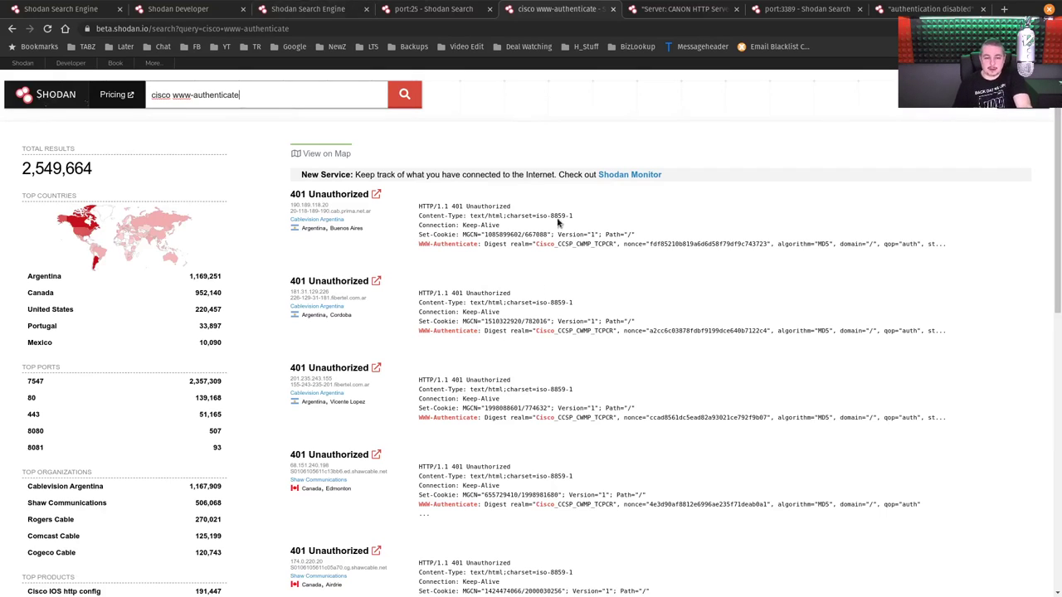
pyautogui.scroll(-6, 494, 310)
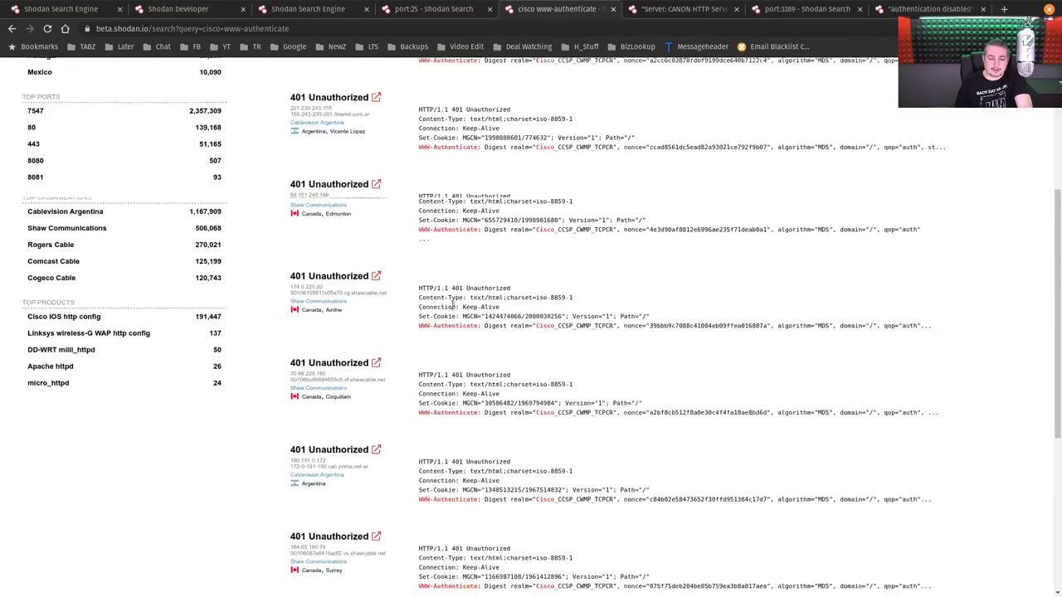
pyautogui.click(327, 208)
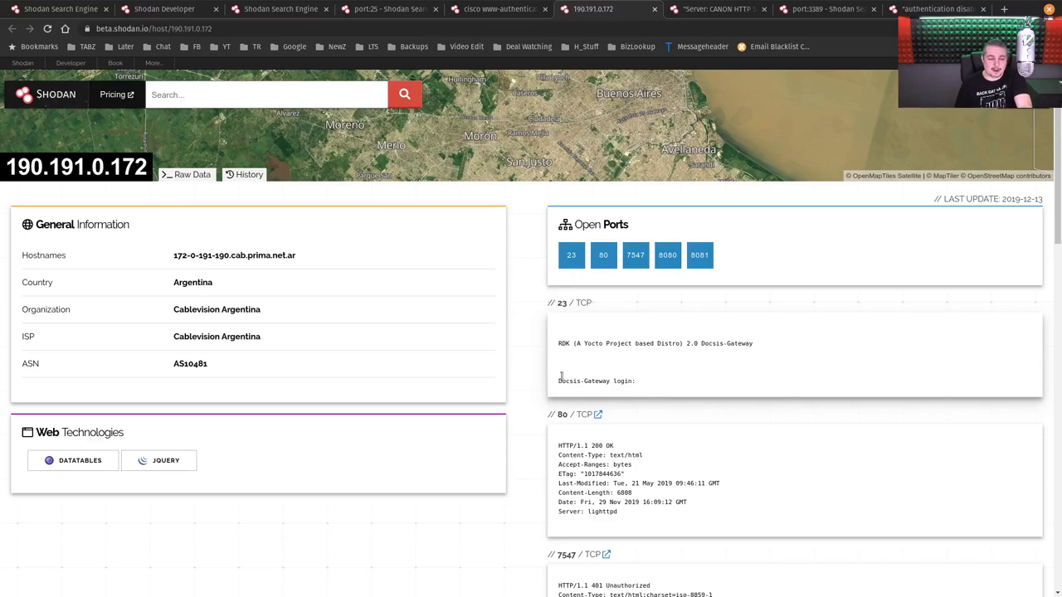
pyautogui.scroll(-8, 360, 496)
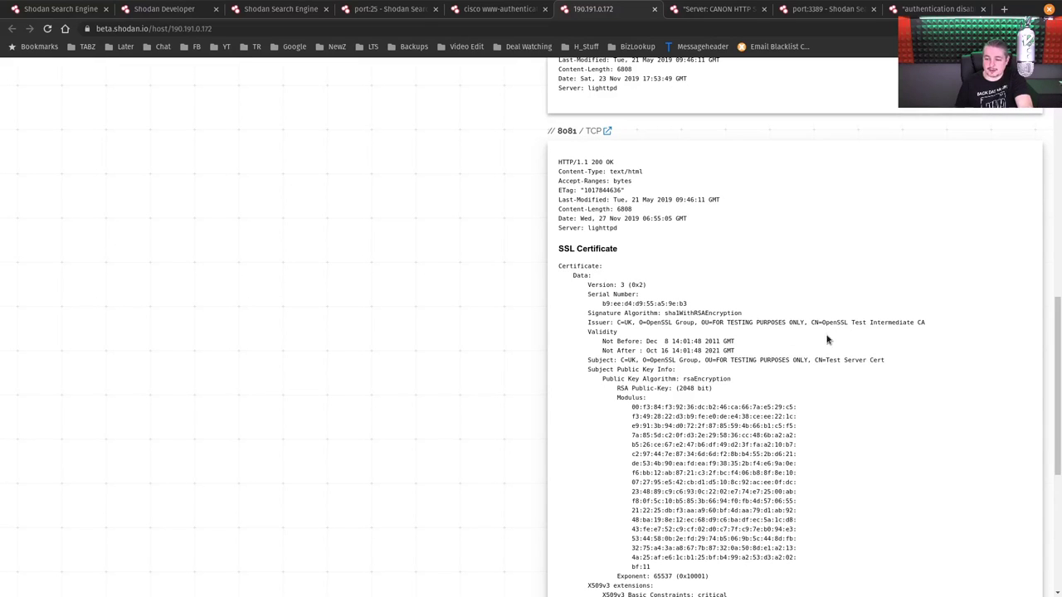
pyautogui.scroll(-4, 809, 340)
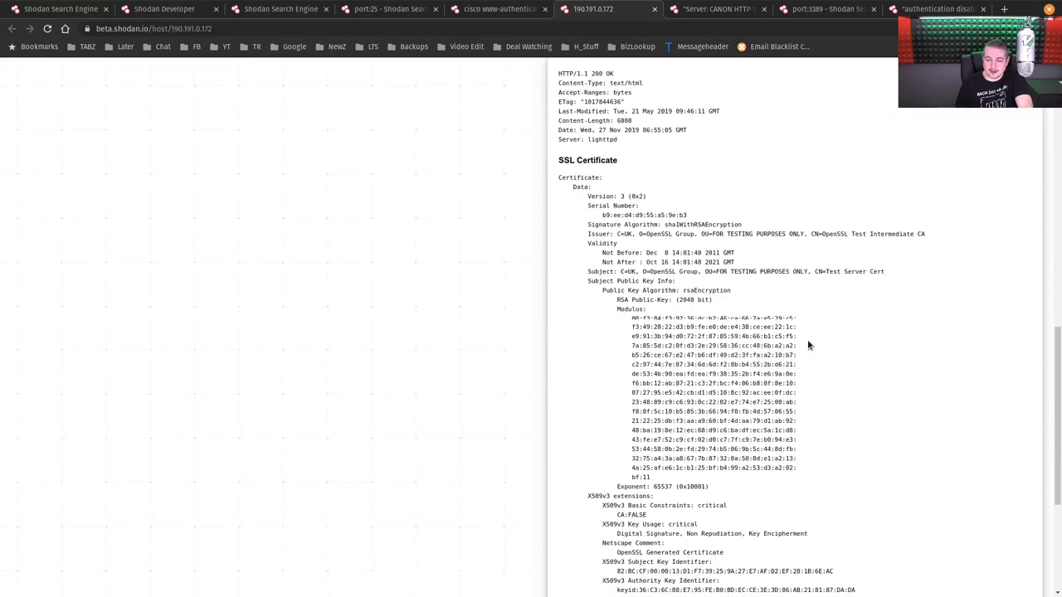
pyautogui.scroll(10, 815, 362)
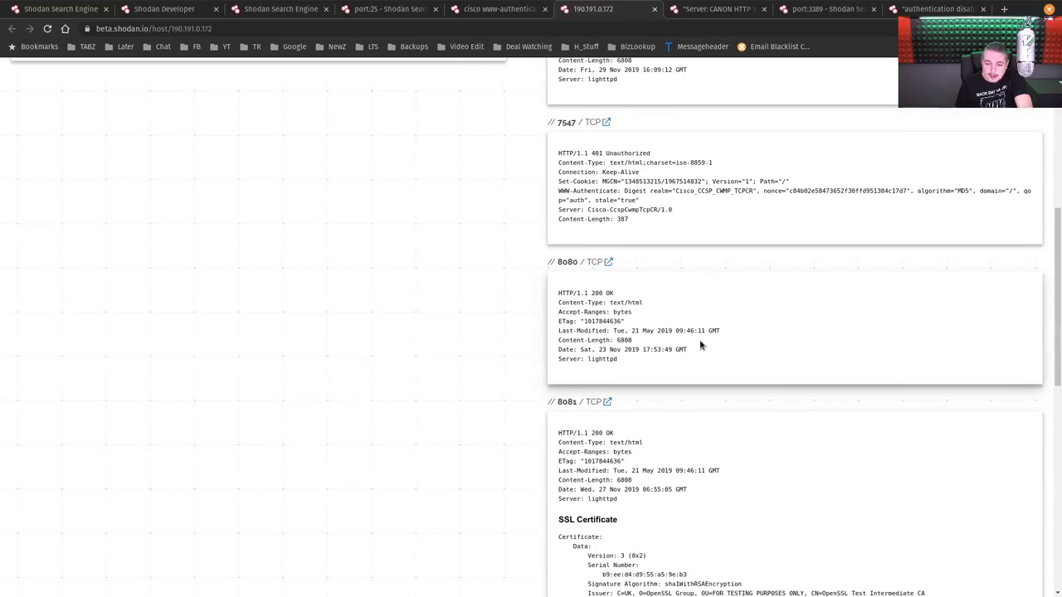
pyautogui.scroll(3, 699, 345)
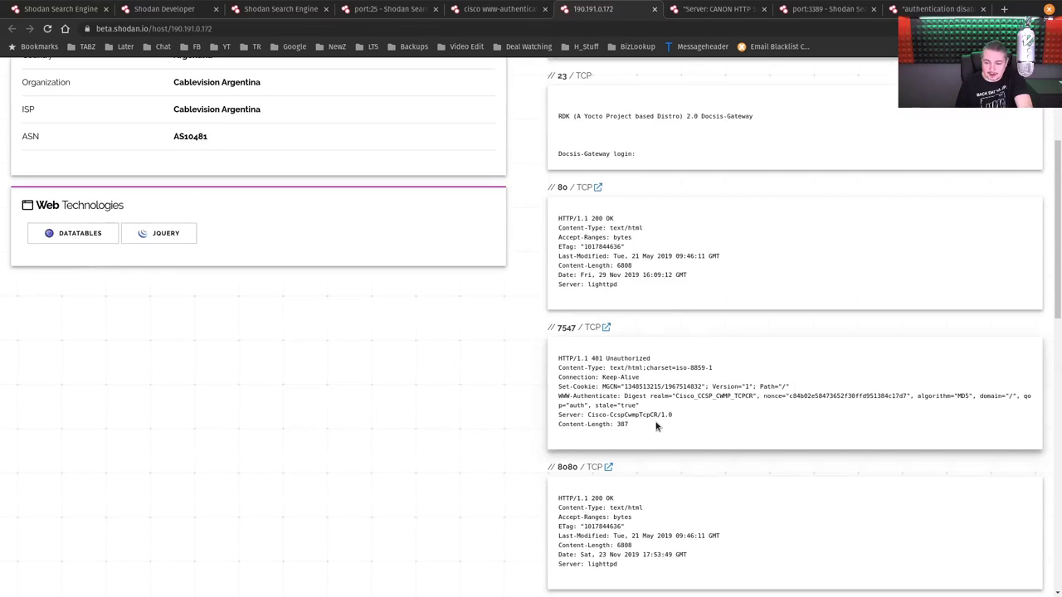
pyautogui.scroll(3, 656, 425)
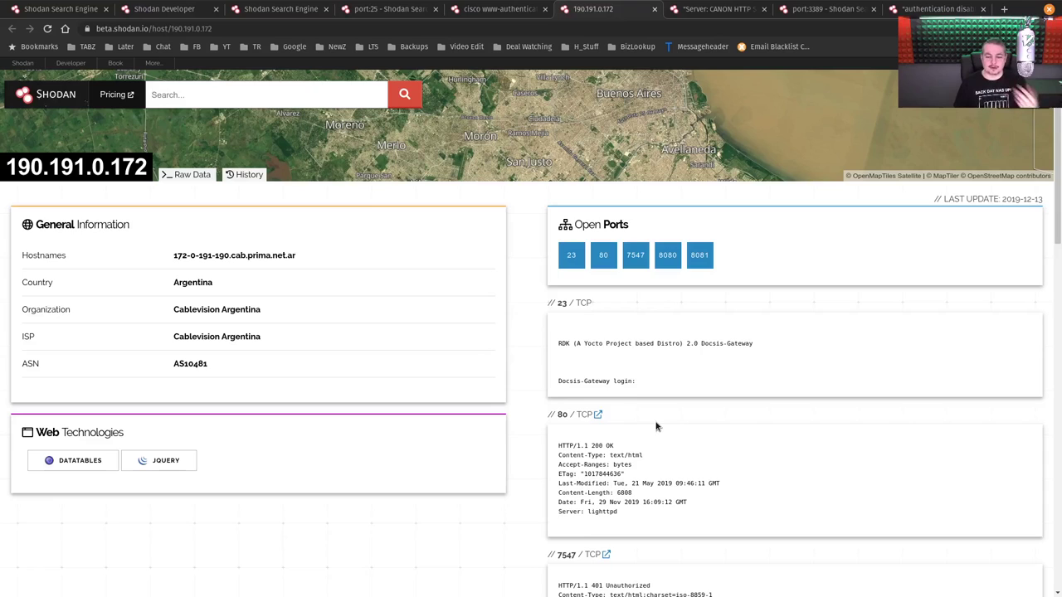
# - Open the scan history of 190.191.0.172 and highlight its most recent timestamp
pyautogui.click(246, 174)
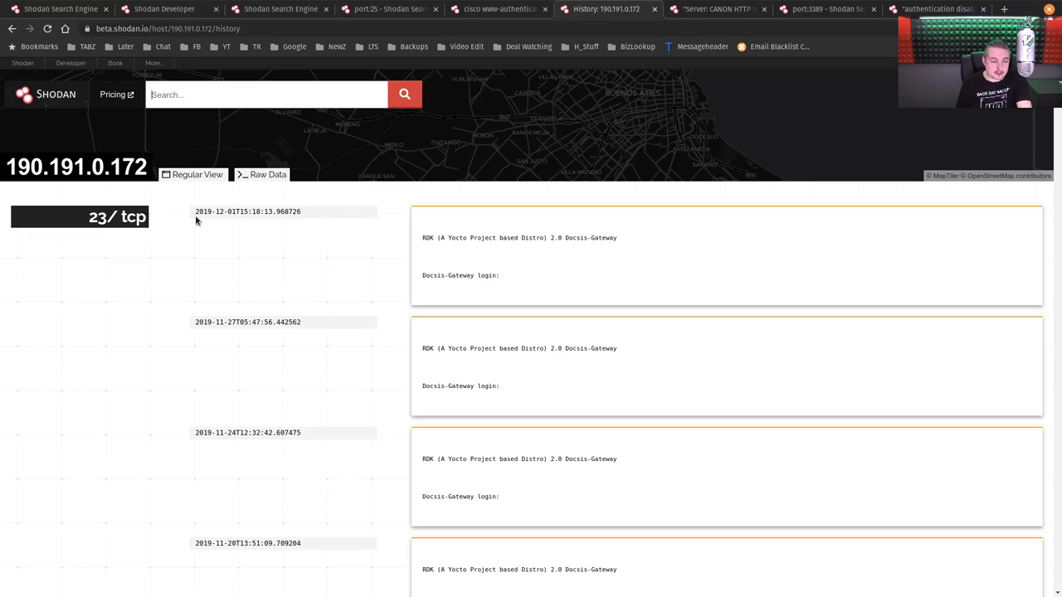
pyautogui.moveTo(196, 214); pyautogui.dragTo(284, 219)
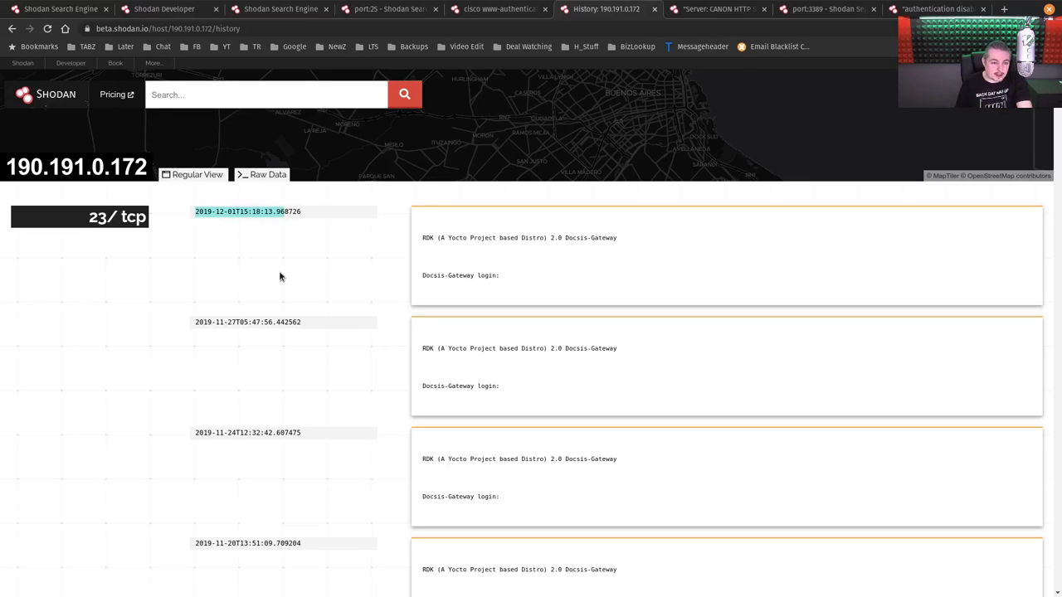
pyautogui.scroll(-1, 282, 199)
pyautogui.scroll(-2, 229, 213)
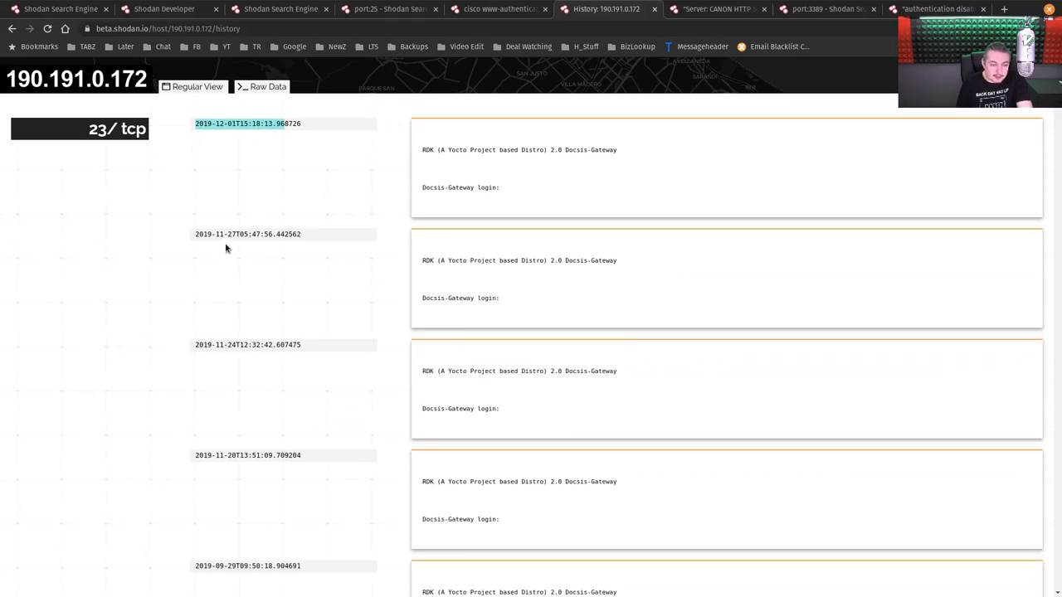
pyautogui.moveTo(238, 235); pyautogui.dragTo(228, 235)
# - Scroll through the 2019 history entries down to the Docsis-Gateway telnet login banners
pyautogui.scroll(-2, 263, 320)
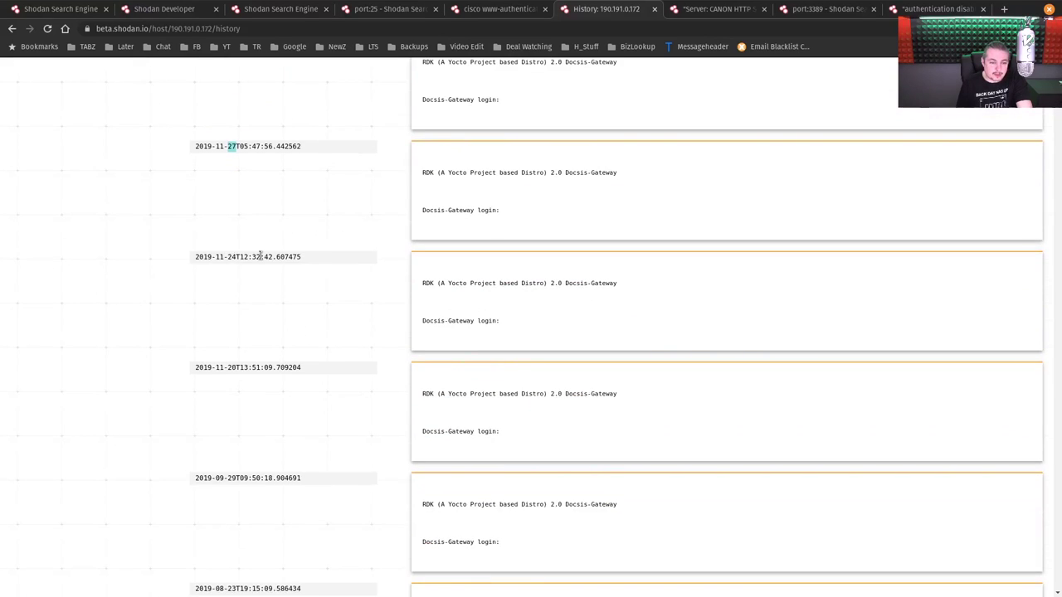
pyautogui.scroll(-3, 263, 265)
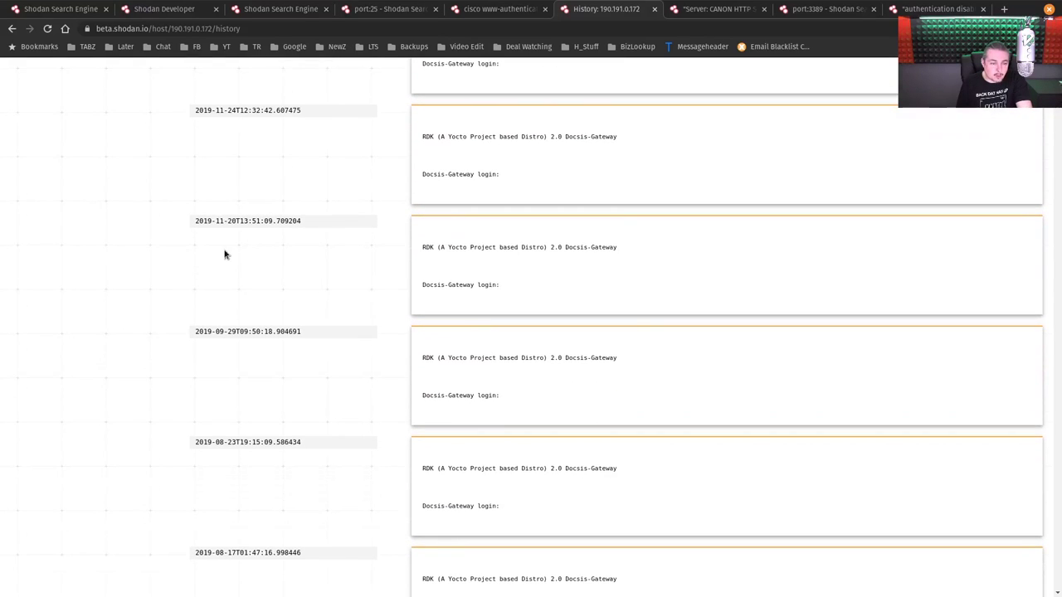
pyautogui.scroll(-4, 282, 283)
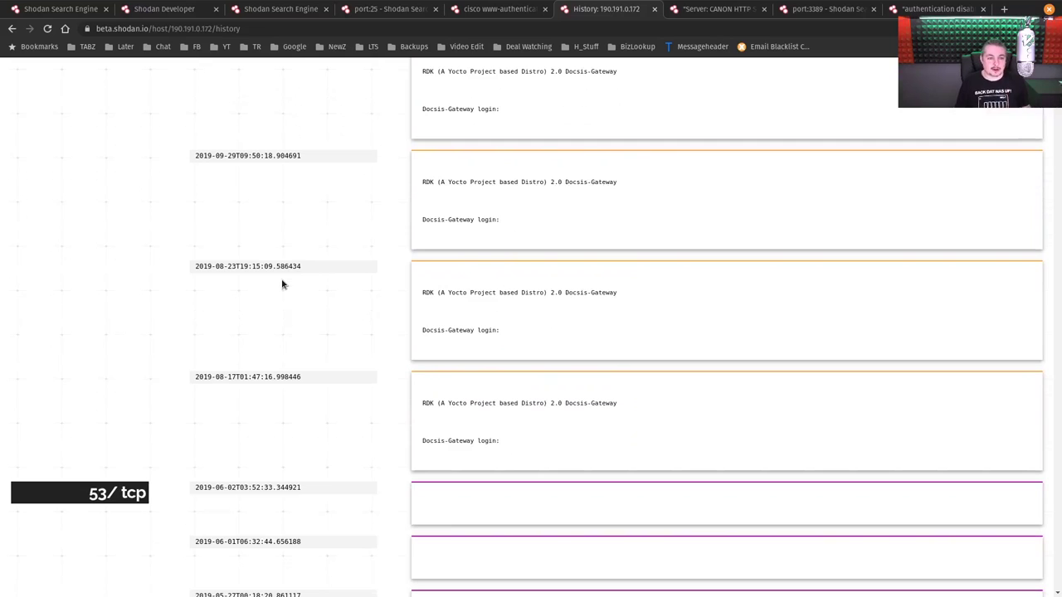
pyautogui.scroll(-2, 282, 284)
pyautogui.scroll(-9, 536, 335)
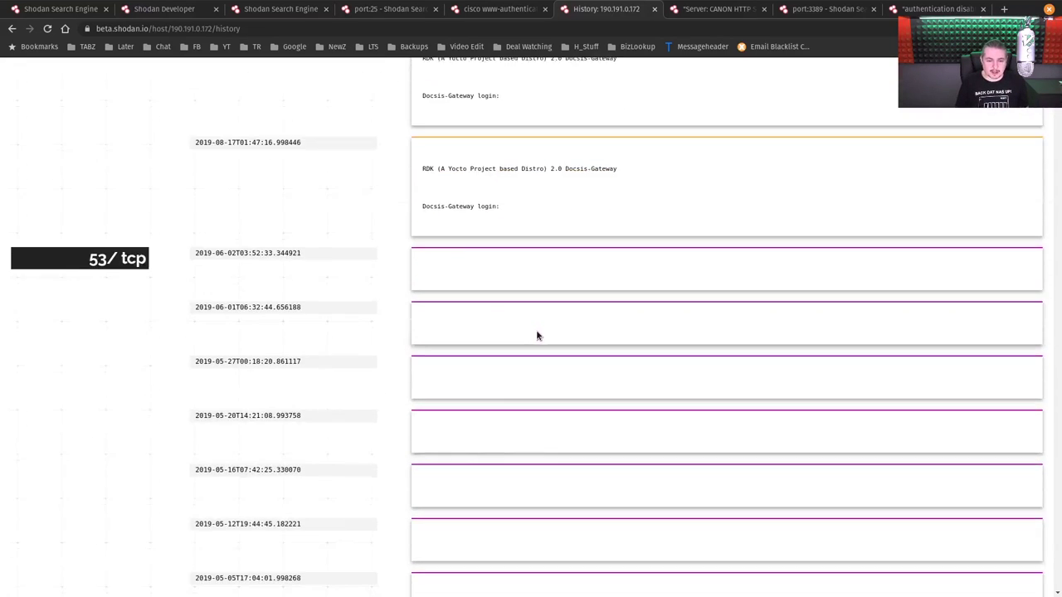
pyautogui.scroll(7, 537, 338)
pyautogui.scroll(1, 538, 338)
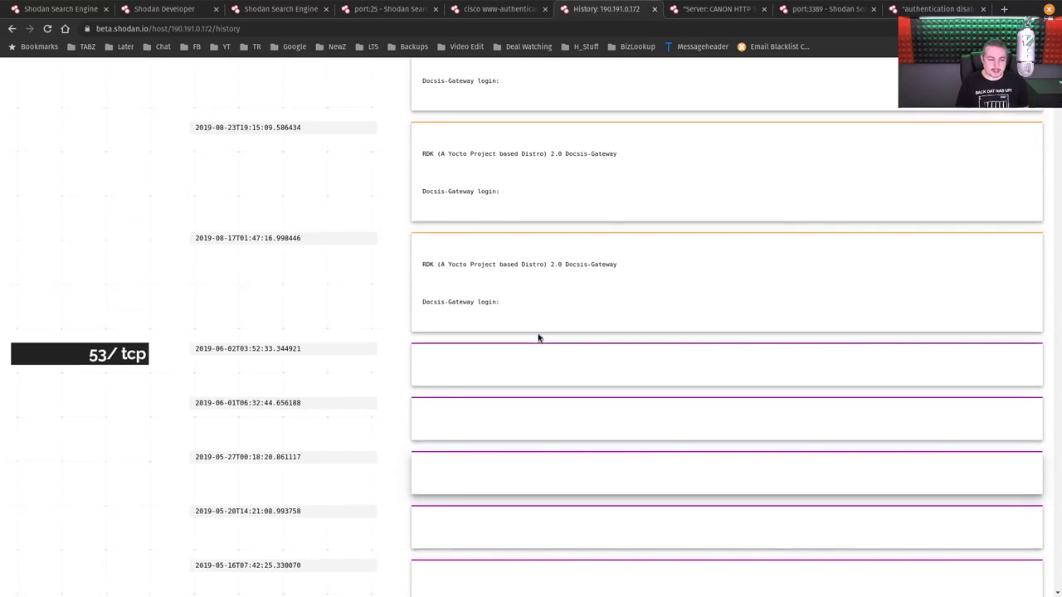
pyautogui.scroll(-10, 637, 491)
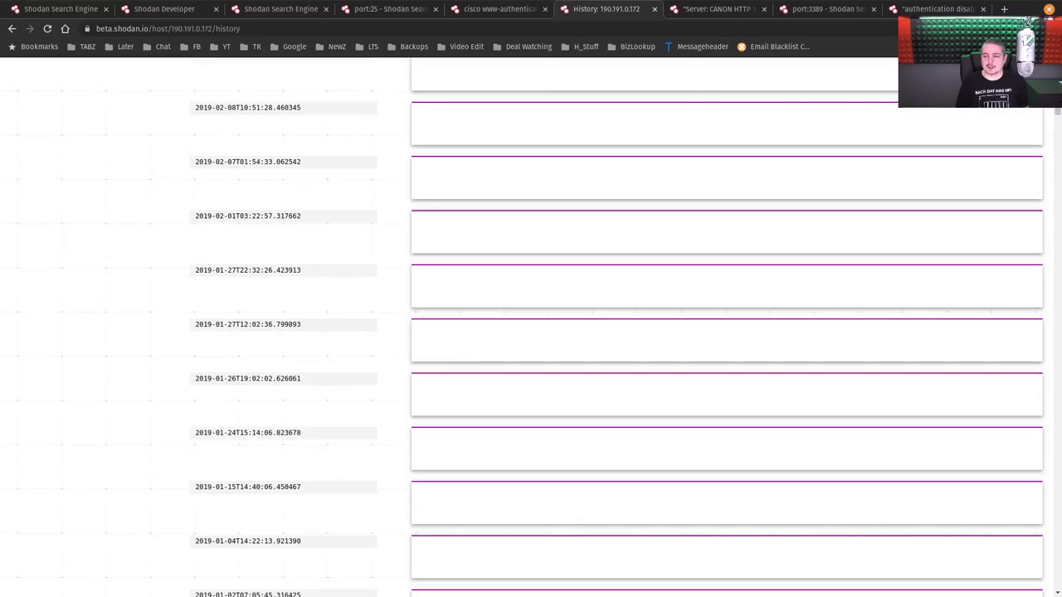
pyautogui.moveTo(1055, 112); pyautogui.dragTo(1054, 66)
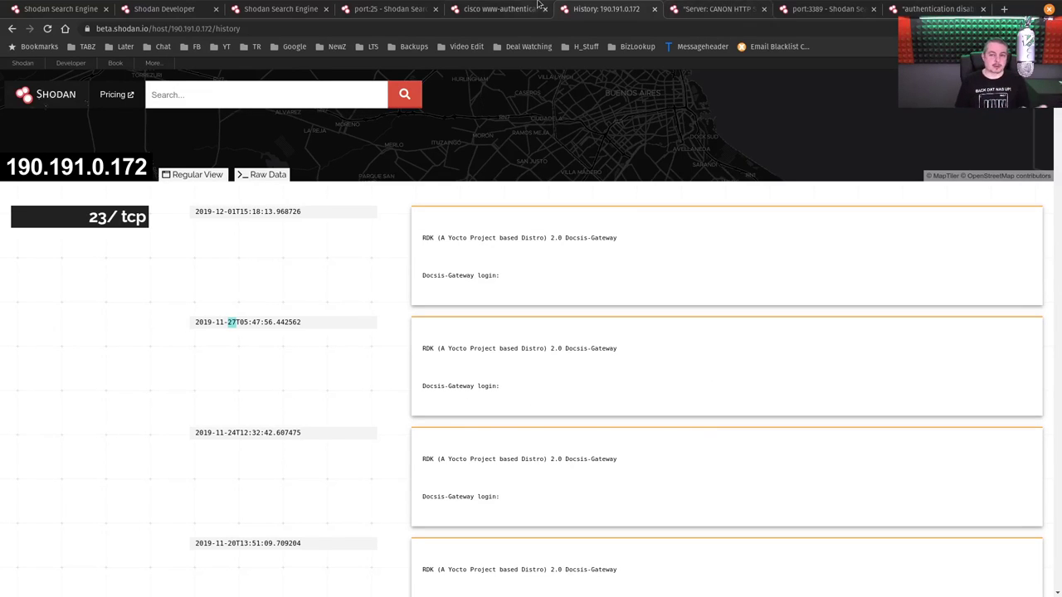
# - Close the history tab and open Canon printer host 59.15.58.208 from the CANON HTTP Server results
pyautogui.middleClick(593, 10)
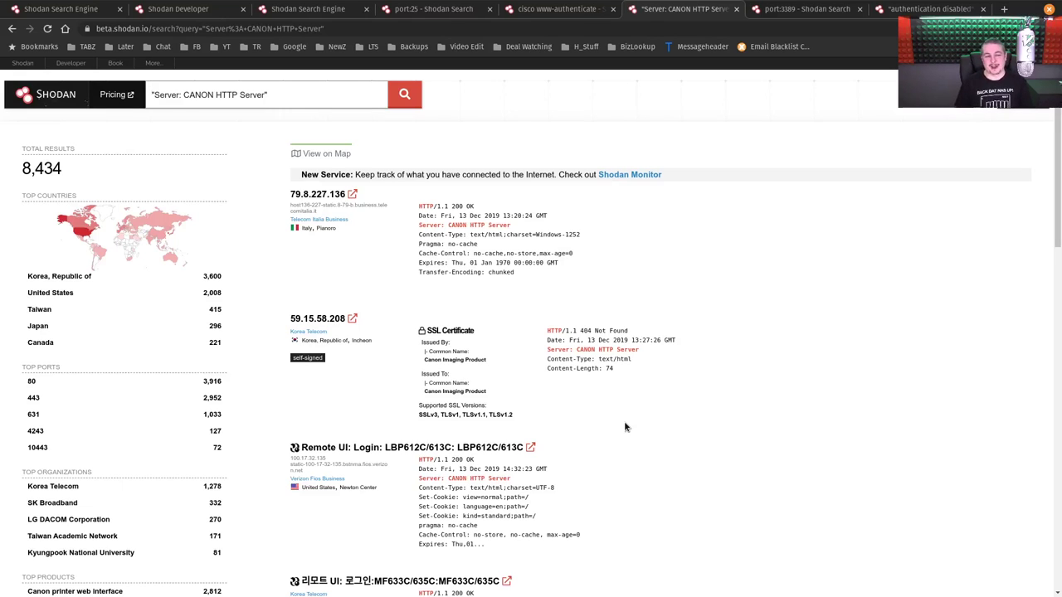
pyautogui.scroll(-1, 547, 232)
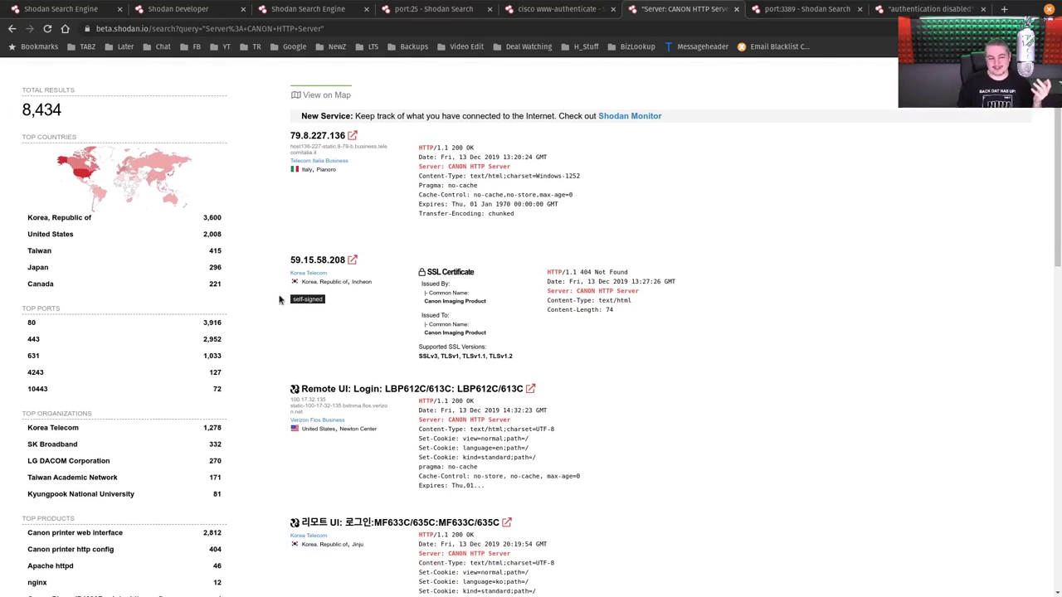
pyautogui.click(321, 260)
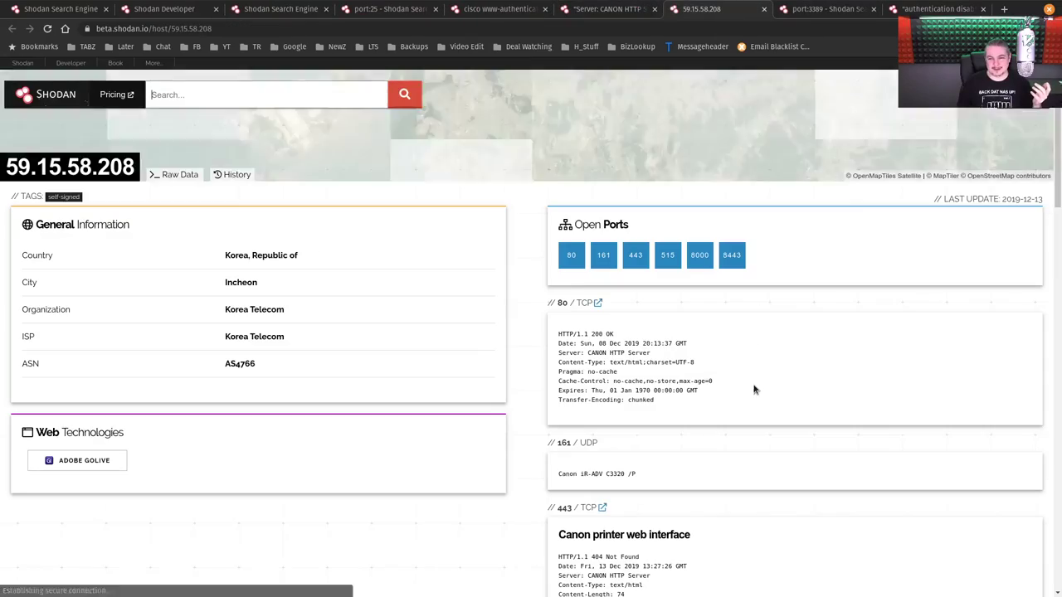
pyautogui.scroll(-20, 754, 390)
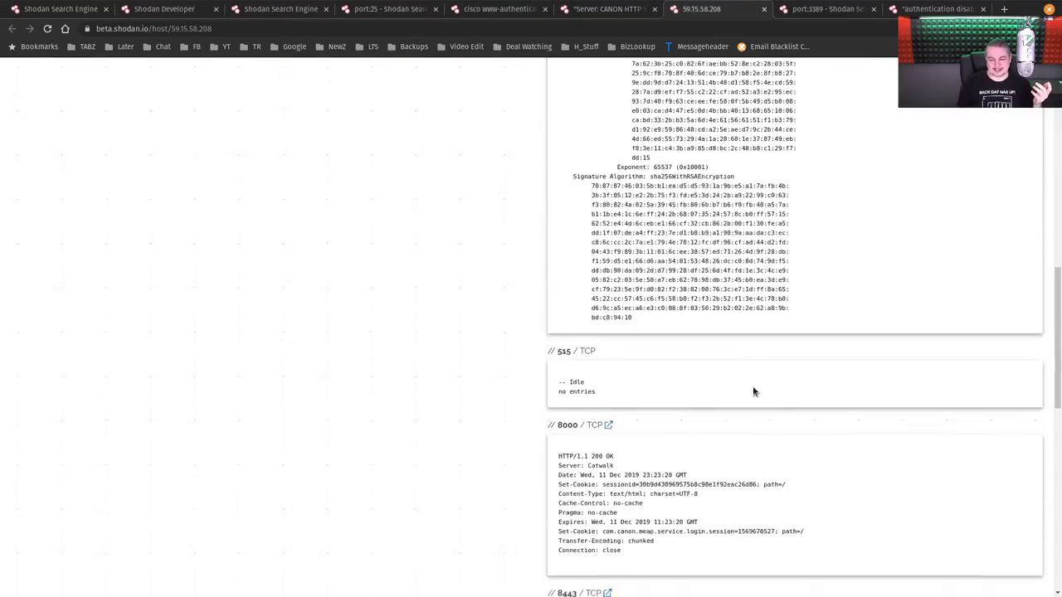
pyautogui.scroll(20, 754, 394)
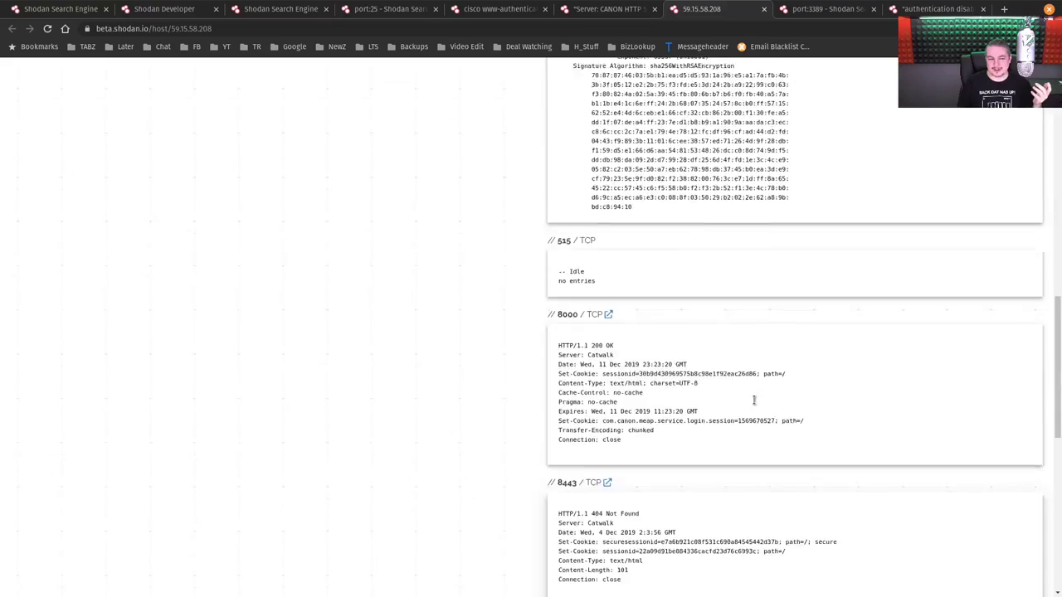
pyautogui.scroll(2, 755, 402)
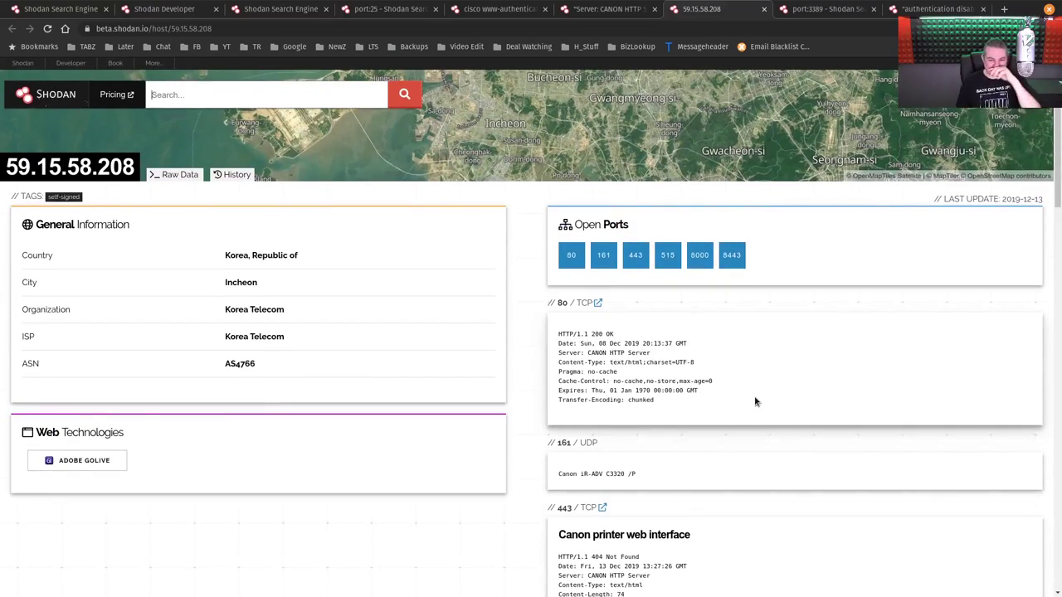
pyautogui.scroll(-2, 440, 320)
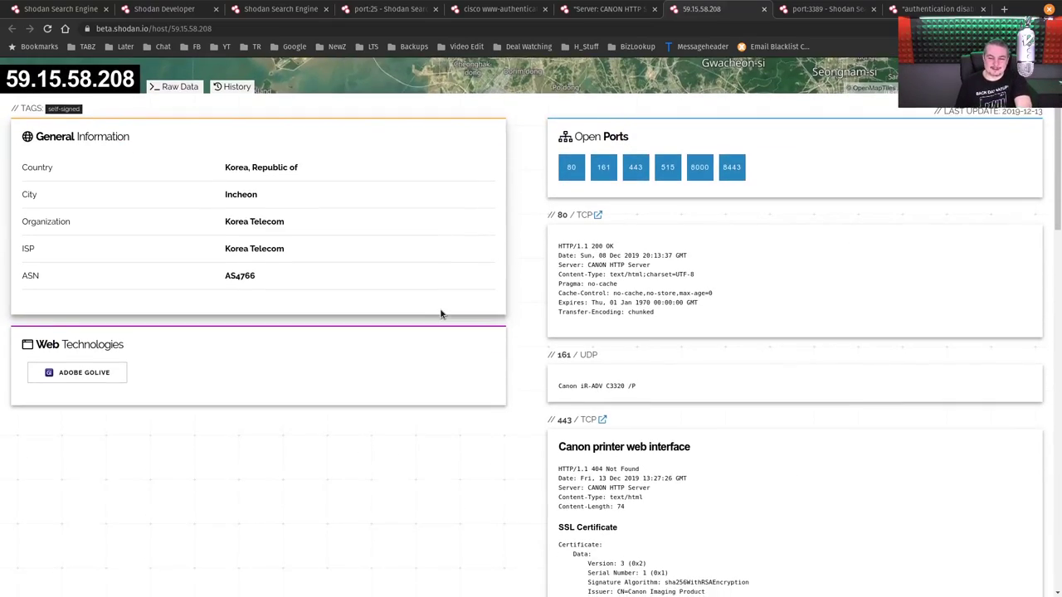
pyautogui.scroll(3, 441, 313)
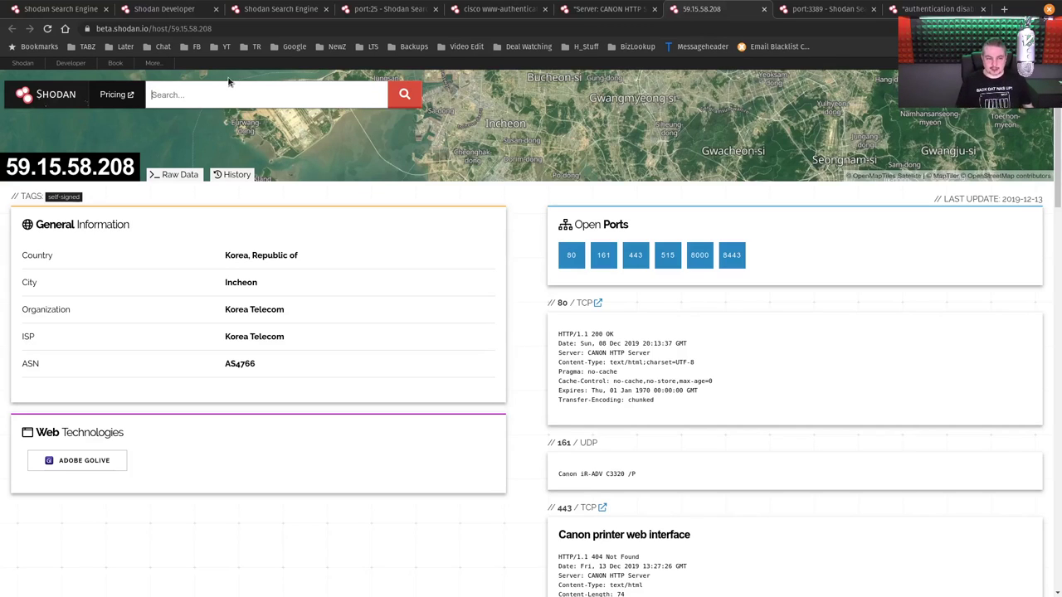
# - Search Shodan for port:515 and scroll the 152,856 printer-queue host results
pyautogui.write('po')
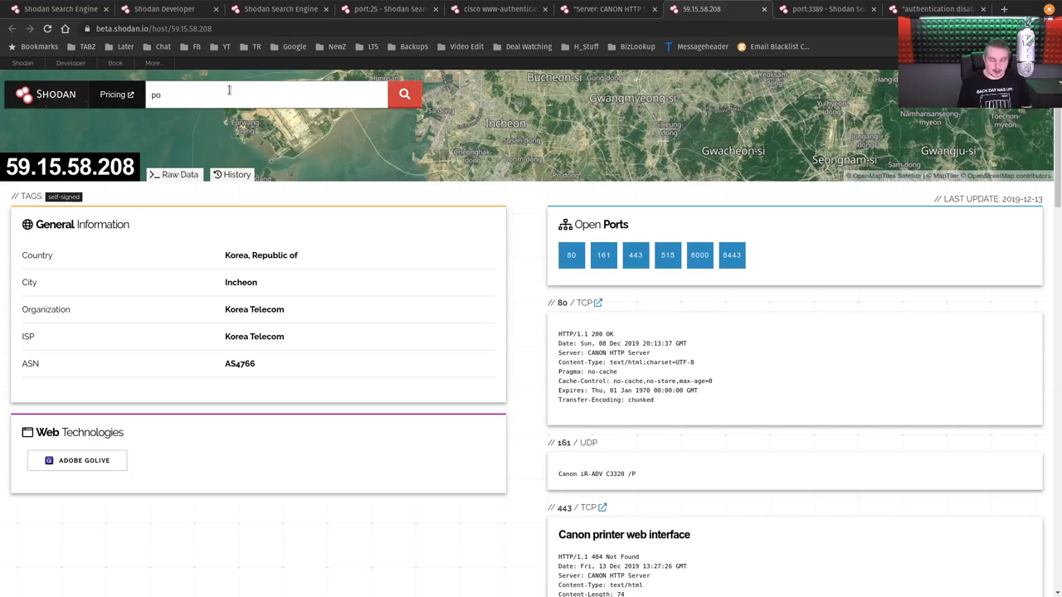
pyautogui.write('rt:515')
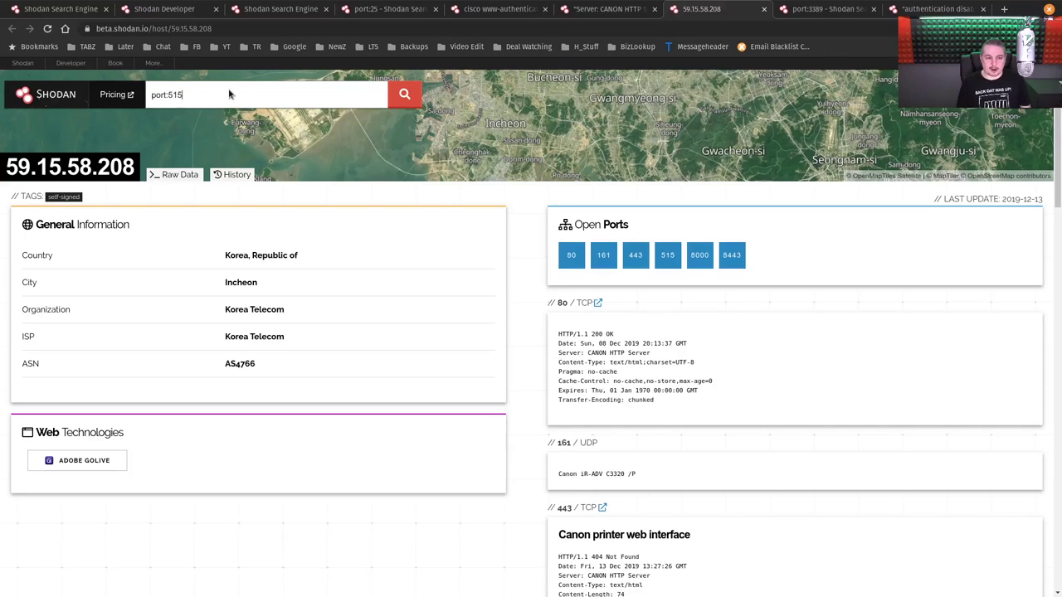
pyautogui.press('Return')
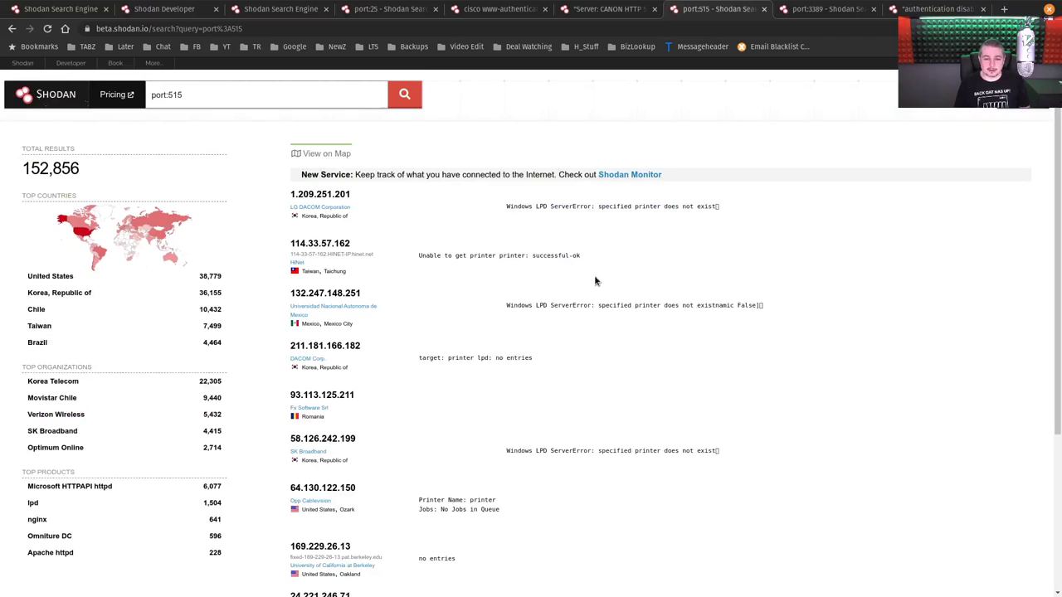
pyautogui.scroll(-5, 595, 281)
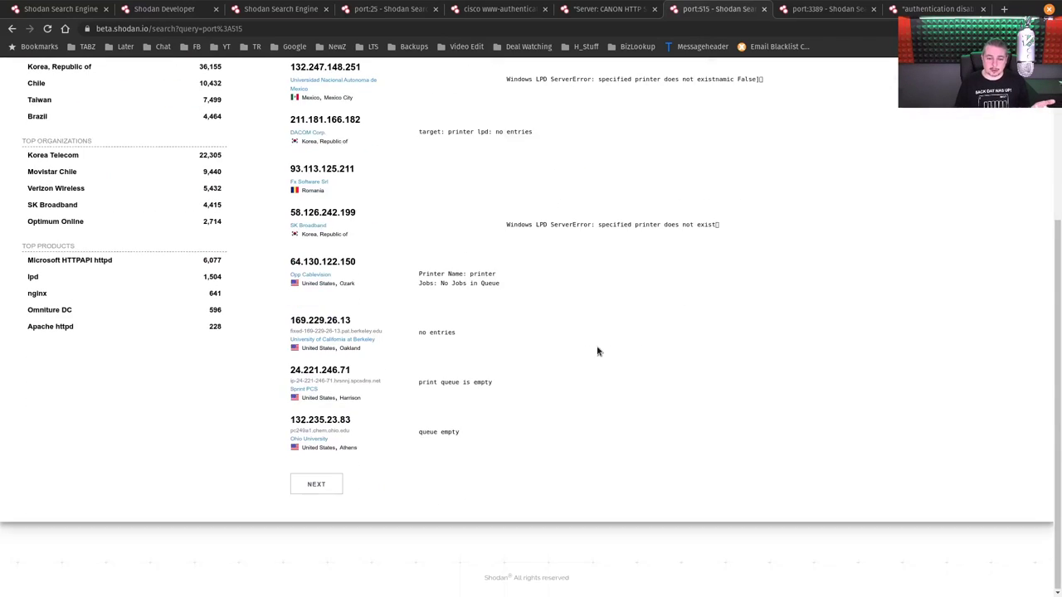
pyautogui.scroll(5, 597, 351)
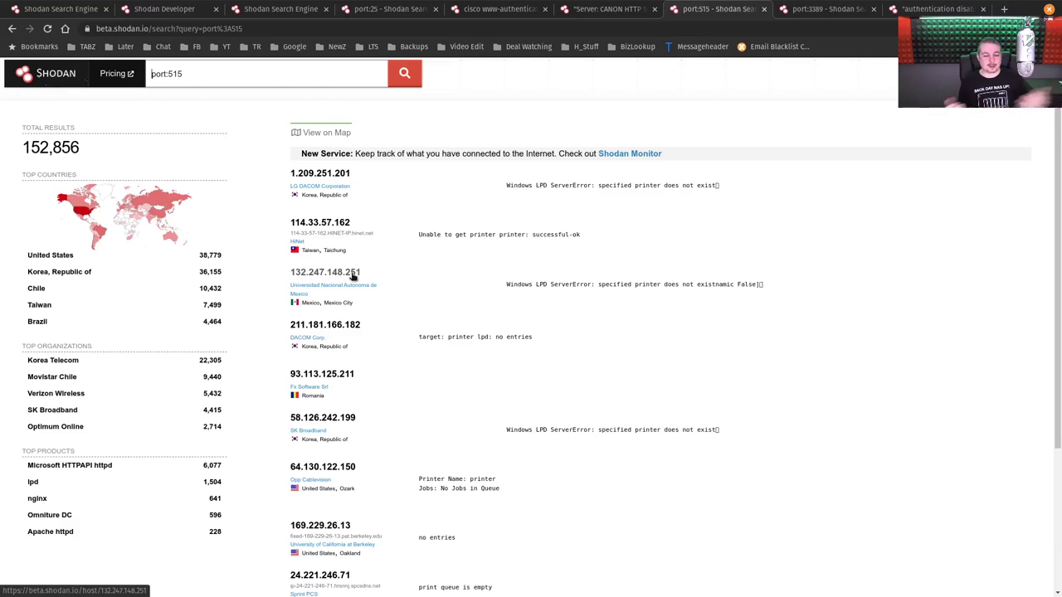
# - Open the 64.130.122.150 host page and highlight its Brother NC-410w model and 'No Jobs in Queue' status
pyautogui.click(325, 468)
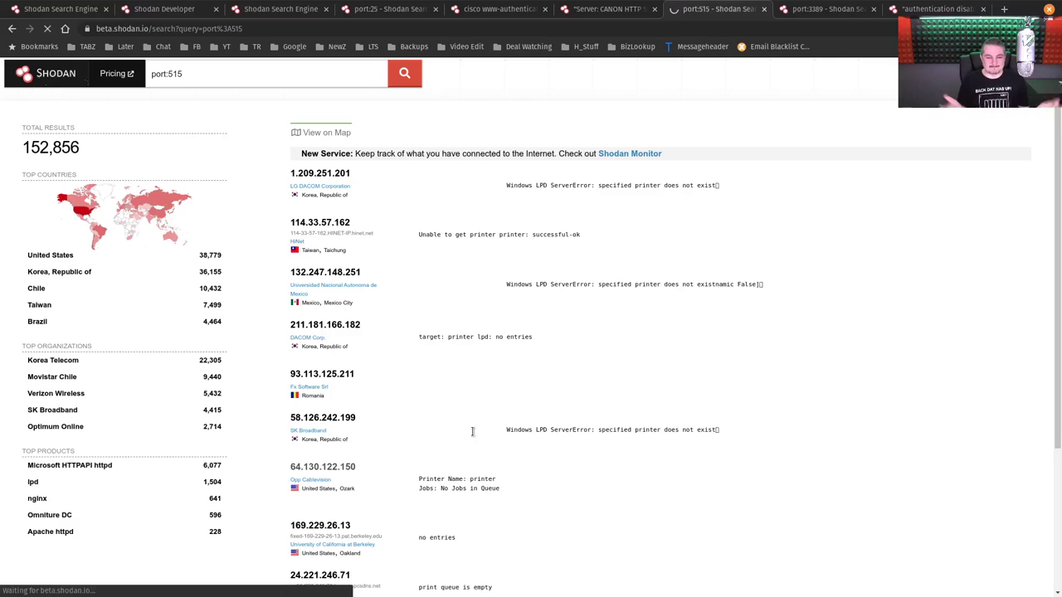
pyautogui.scroll(-1, 750, 377)
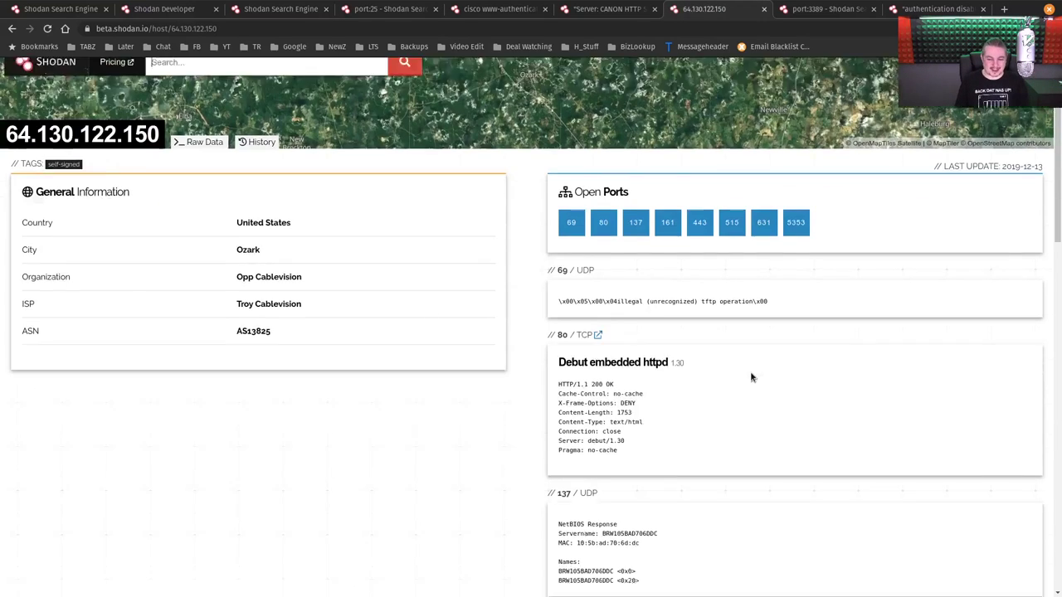
pyautogui.scroll(-2, 752, 375)
pyautogui.scroll(2, 758, 368)
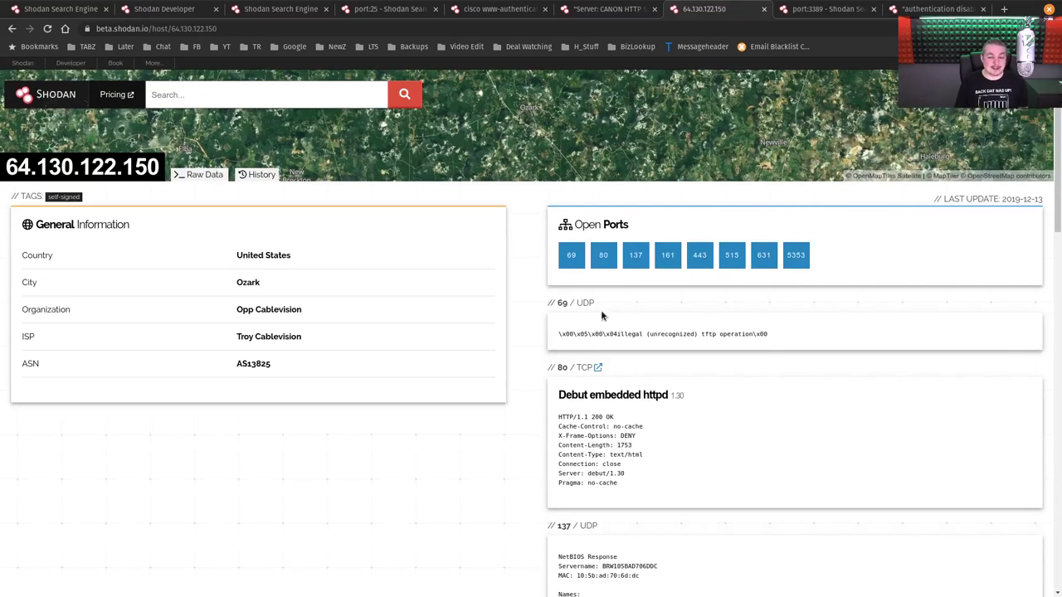
pyautogui.scroll(-5, 680, 365)
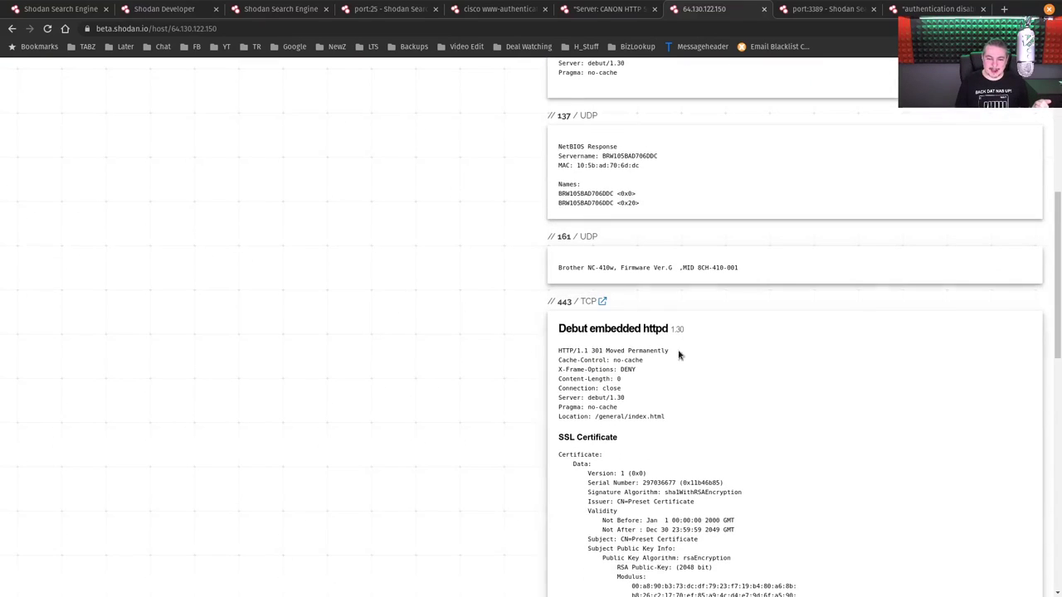
pyautogui.tripleClick(605, 270)
pyautogui.scroll(-2, 781, 361)
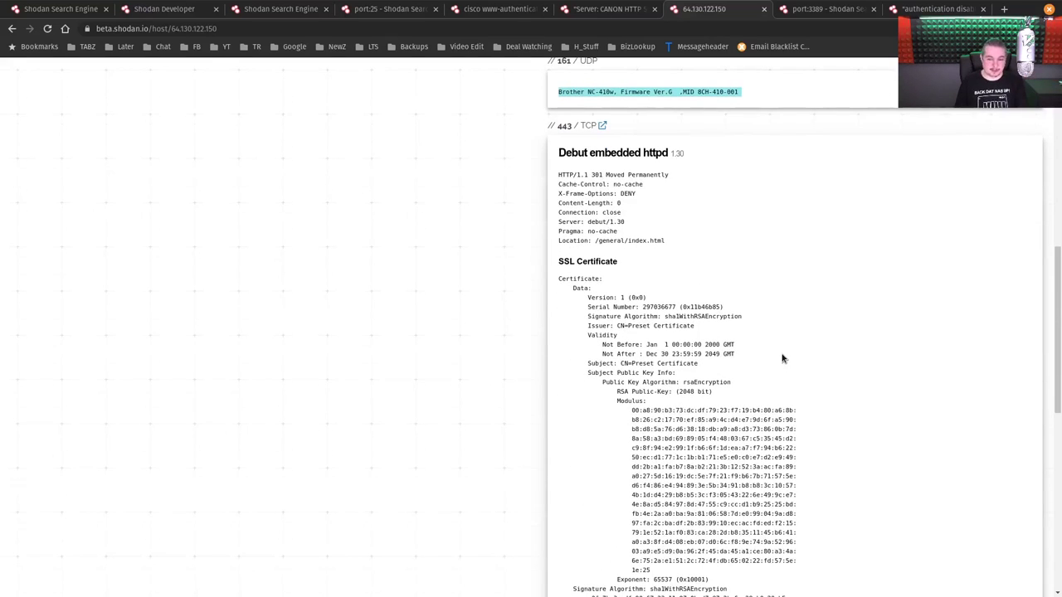
pyautogui.scroll(-4, 781, 360)
pyautogui.scroll(-3, 783, 369)
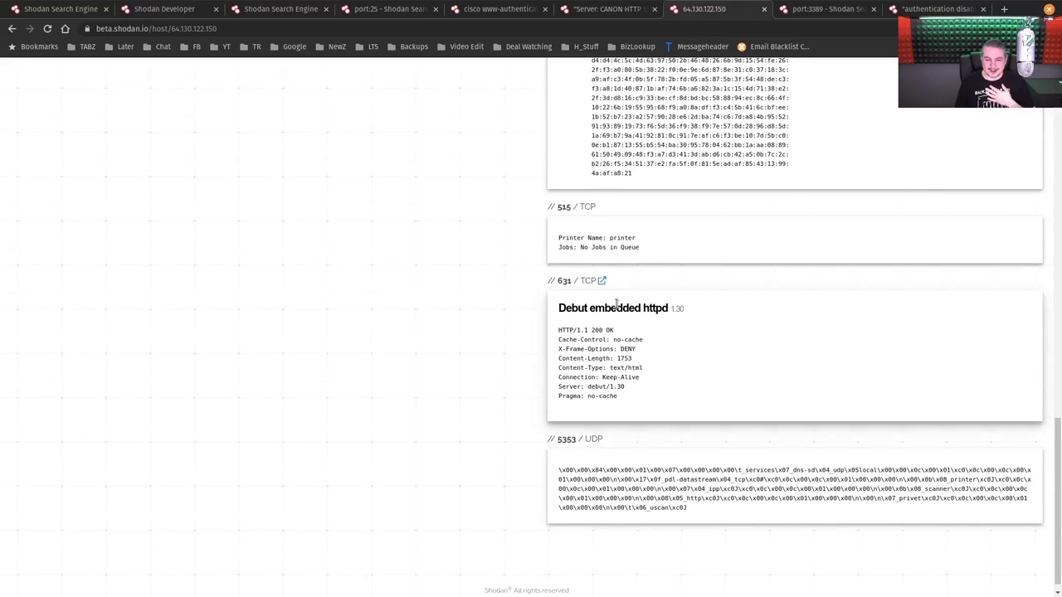
pyautogui.tripleClick(594, 246)
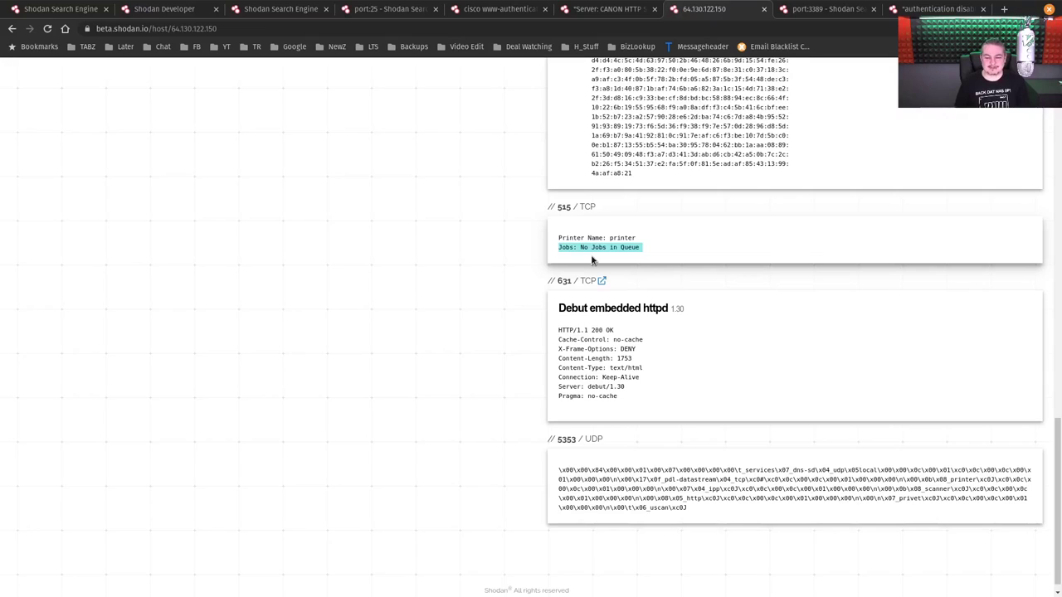
# - Copy the host's IP address 64.130.122.150 and switch over to the terminal window
pyautogui.scroll(15, 591, 260)
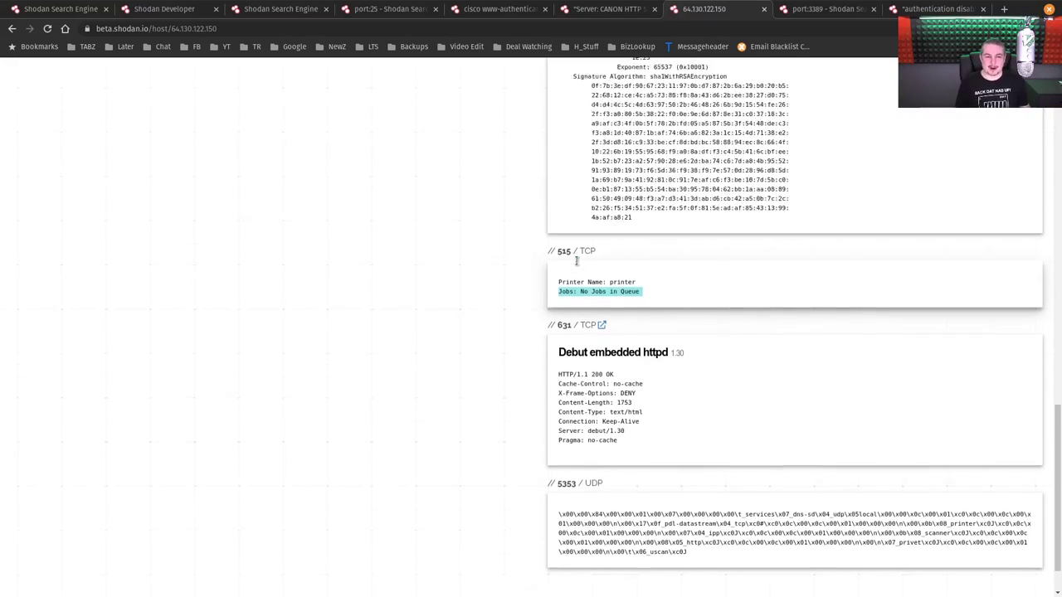
pyautogui.scroll(3, 576, 260)
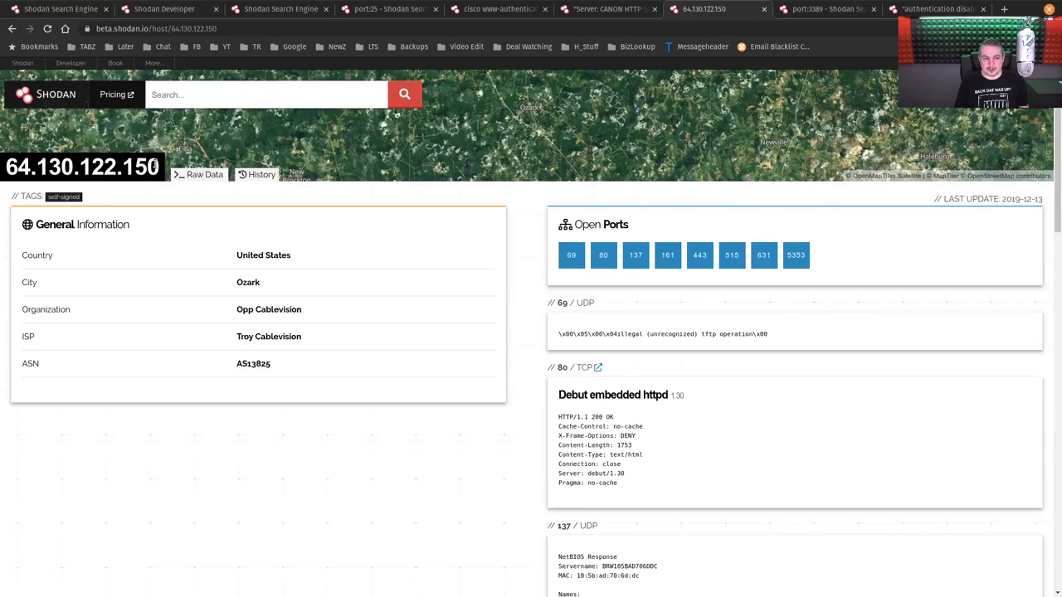
pyautogui.moveTo(149, 162); pyautogui.dragTo(28, 154)
pyautogui.rightClick(45, 170)
pyautogui.click(68, 176)
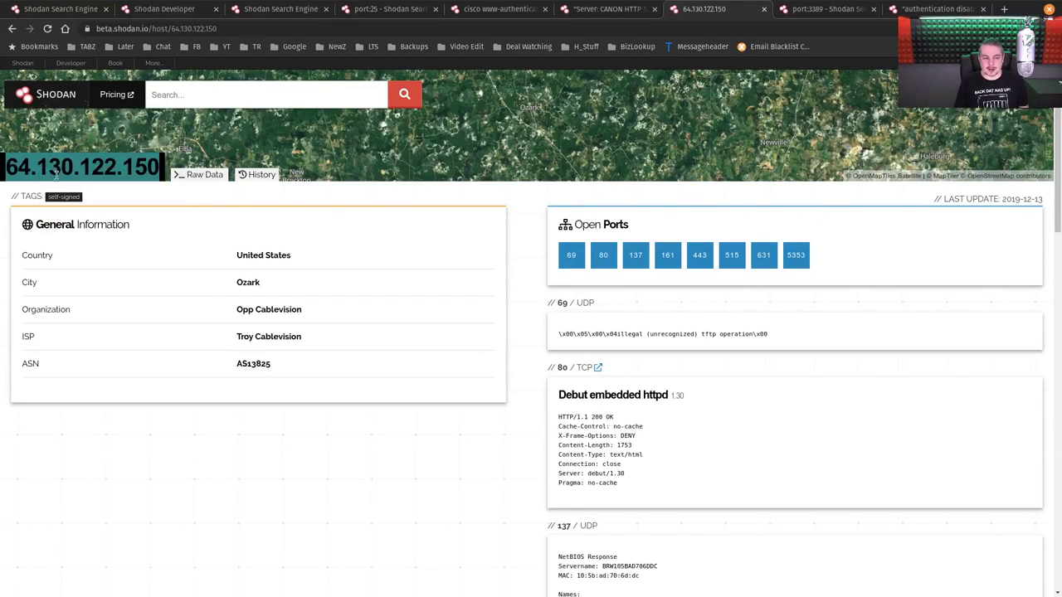
pyautogui.press('super')
# - Run 'shodan honeyscore 64.130.122.150' (Not a honeypot, score 0.3), then close the terminal
pyautogui.click(406, 213)
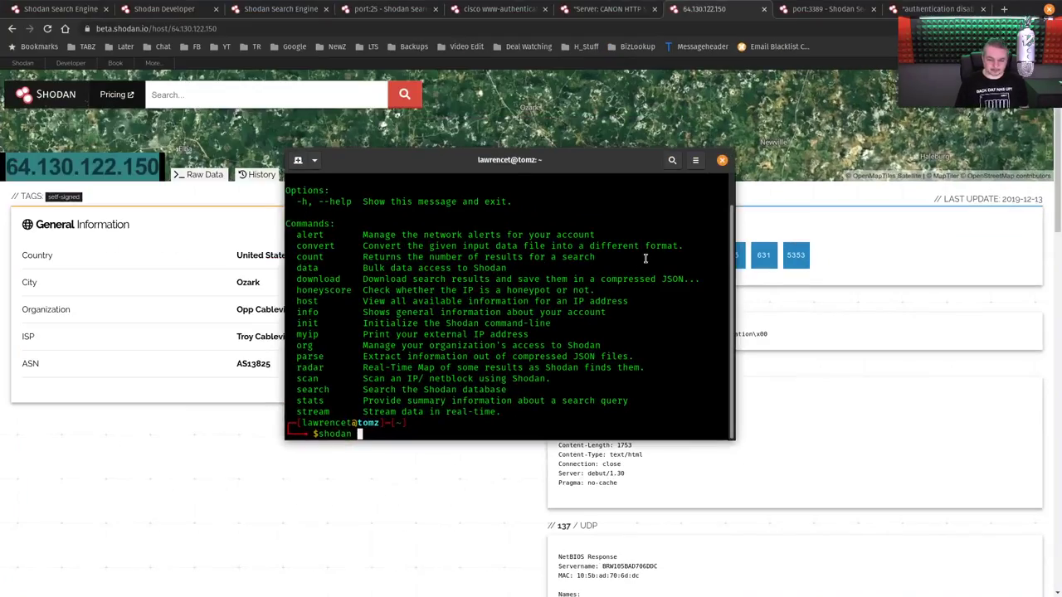
pyautogui.write('shodan hone')
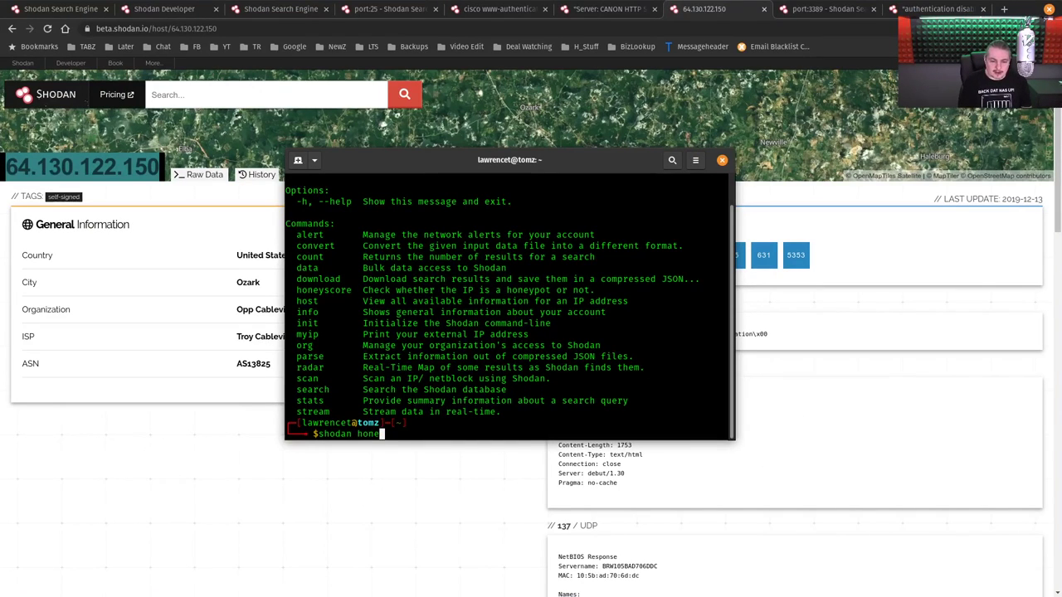
pyautogui.write('yscore')
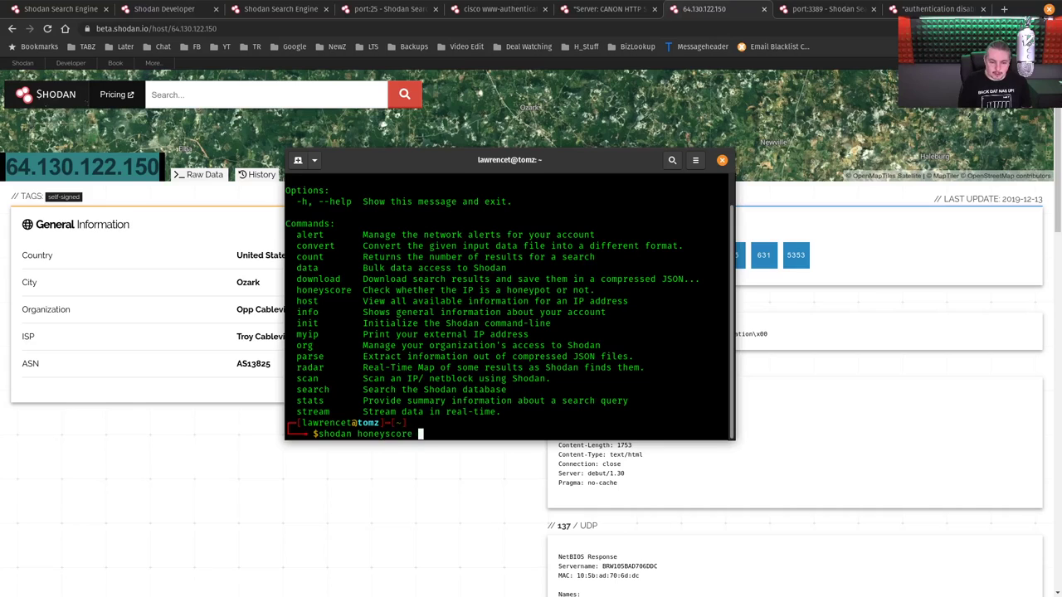
pyautogui.hotkey('ctrl', 'shift', 'v')
pyautogui.press('Return')
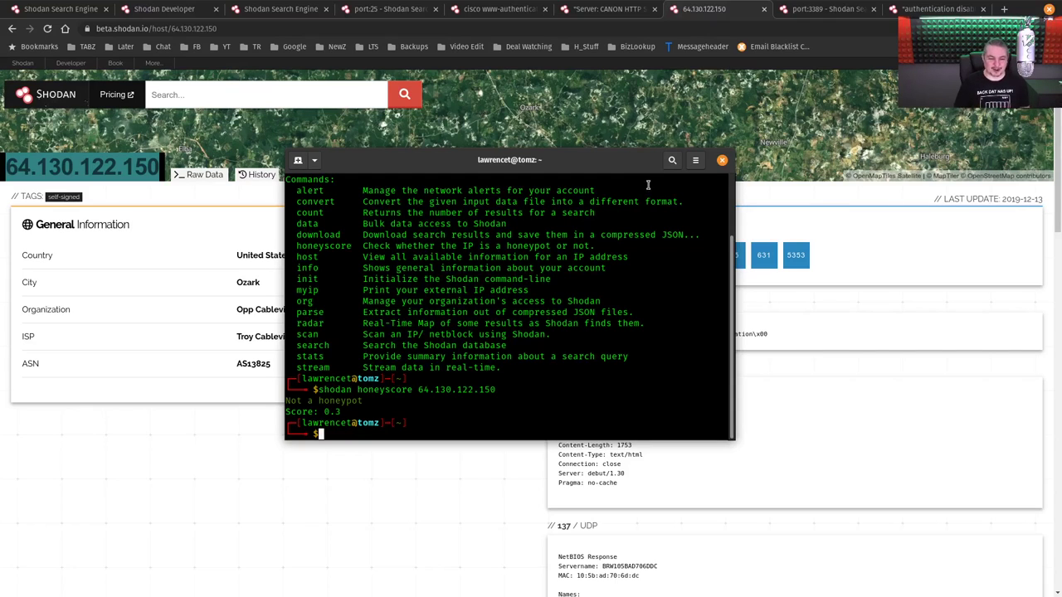
pyautogui.click(258, 441)
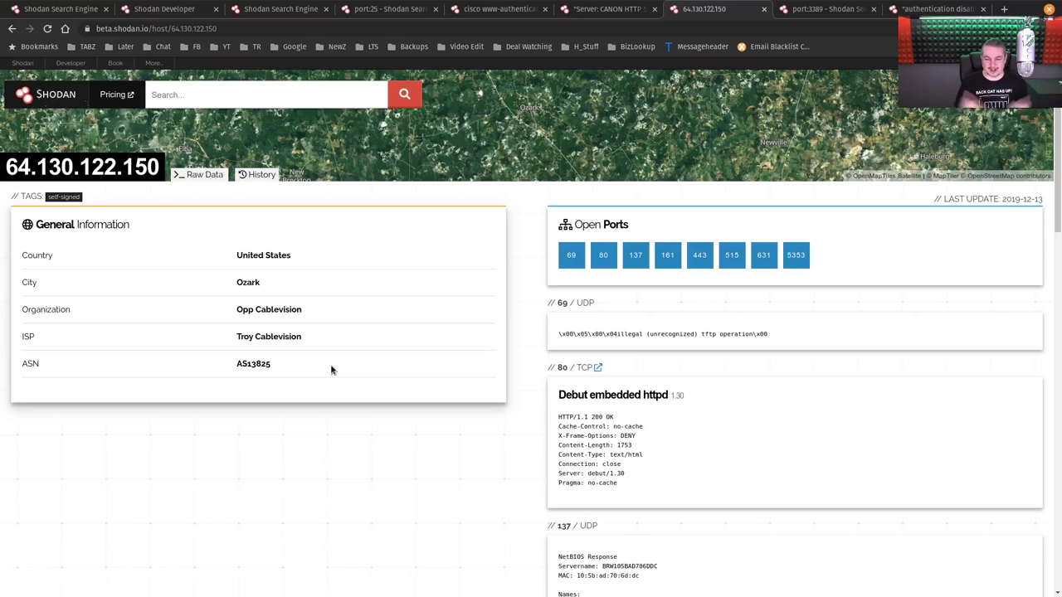
# - Return to the port:3389 results (5,032,415) and scroll through 45.60.29.114's open-port banners
pyautogui.click(836, 9)
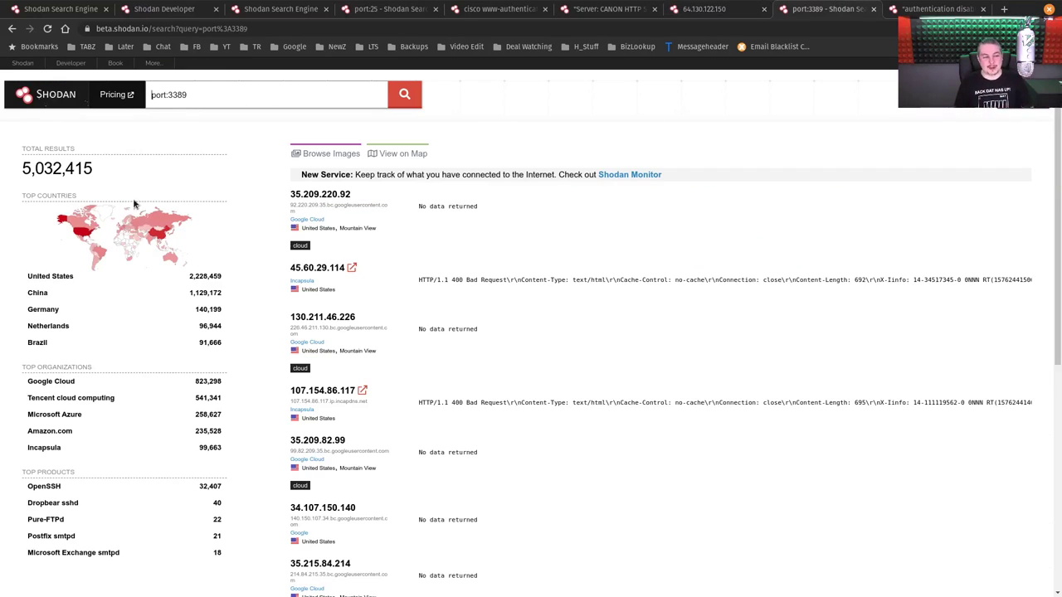
pyautogui.moveTo(23, 168); pyautogui.dragTo(102, 173)
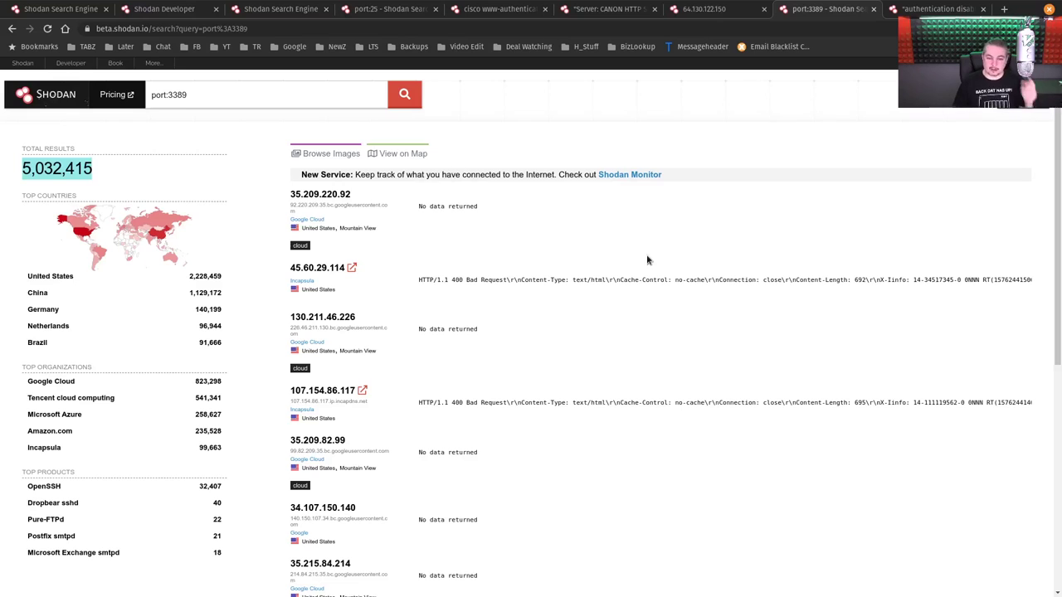
pyautogui.scroll(-3, 580, 223)
pyautogui.scroll(-2, 590, 244)
pyautogui.scroll(4, 617, 299)
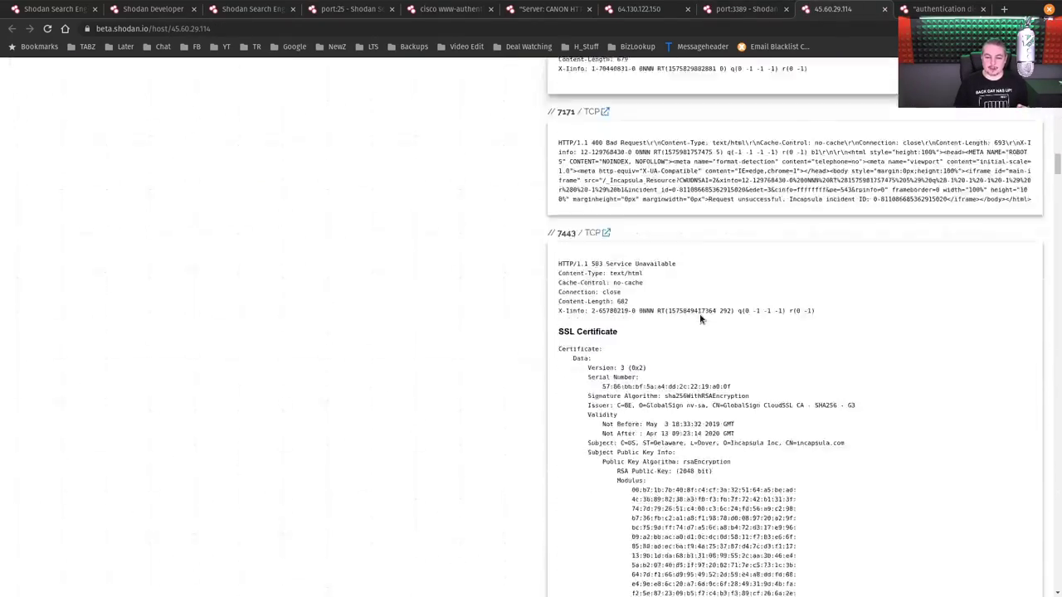
pyautogui.scroll(-15, 699, 318)
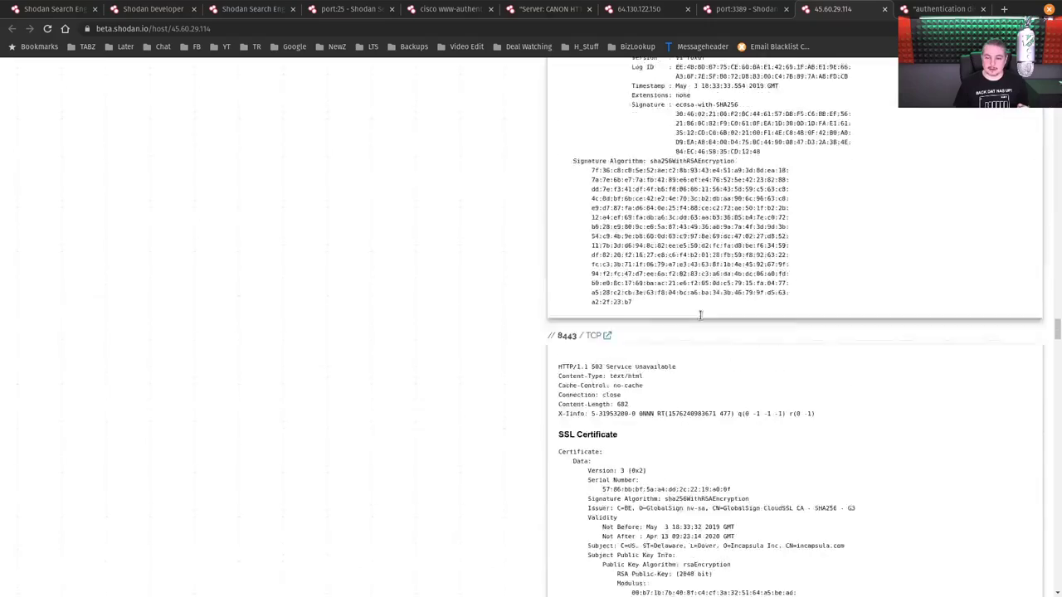
pyautogui.scroll(-10, 701, 315)
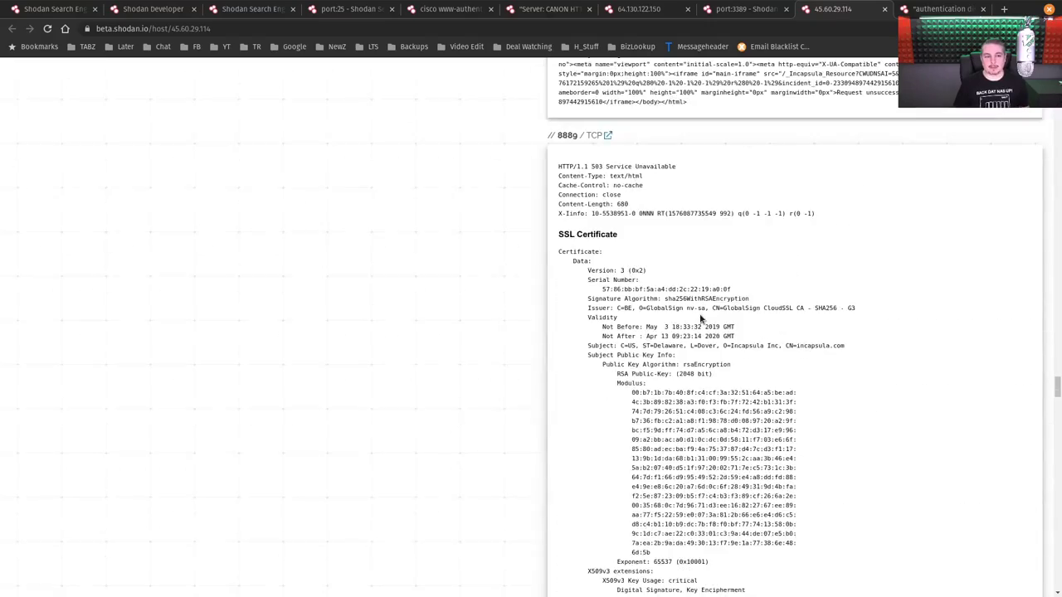
pyautogui.press('Home')
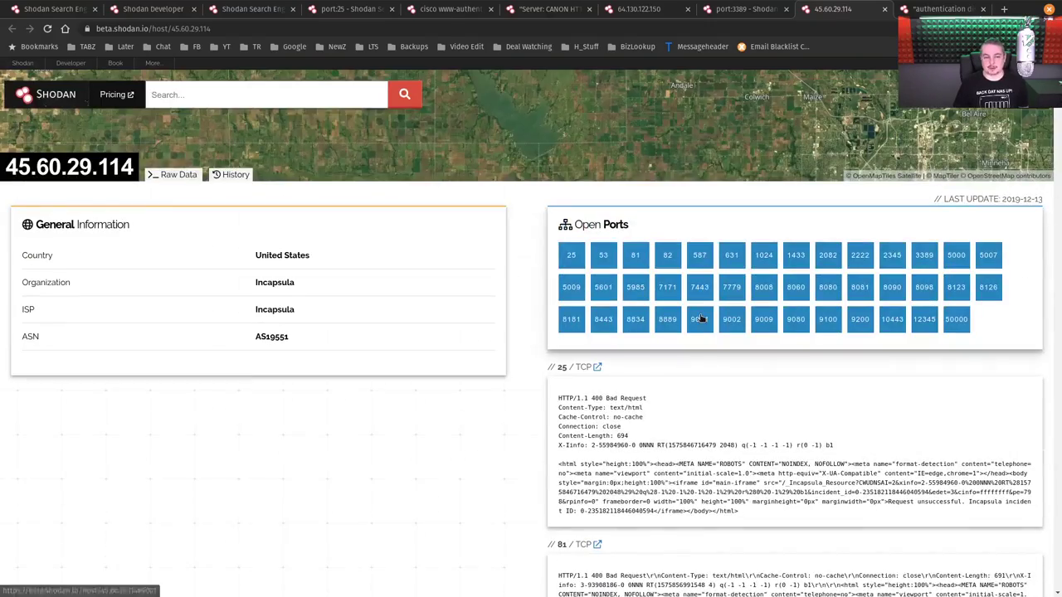
# - Search Shodan with the pasted Remote Desktop banner signature query (112,064 results)
pyautogui.click(204, 98)
pyautogui.hotkey('ctrl', 'v')
pyautogui.press('Return')
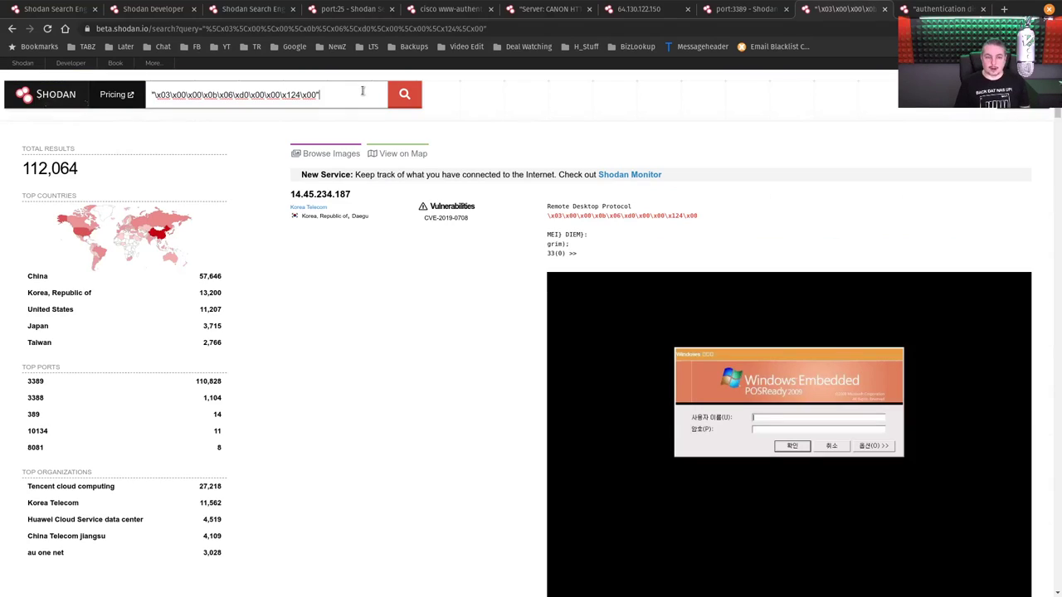
pyautogui.press('Left')
pyautogui.press('Left')
pyautogui.press('Left')
pyautogui.press('Left')
pyautogui.press('Left')
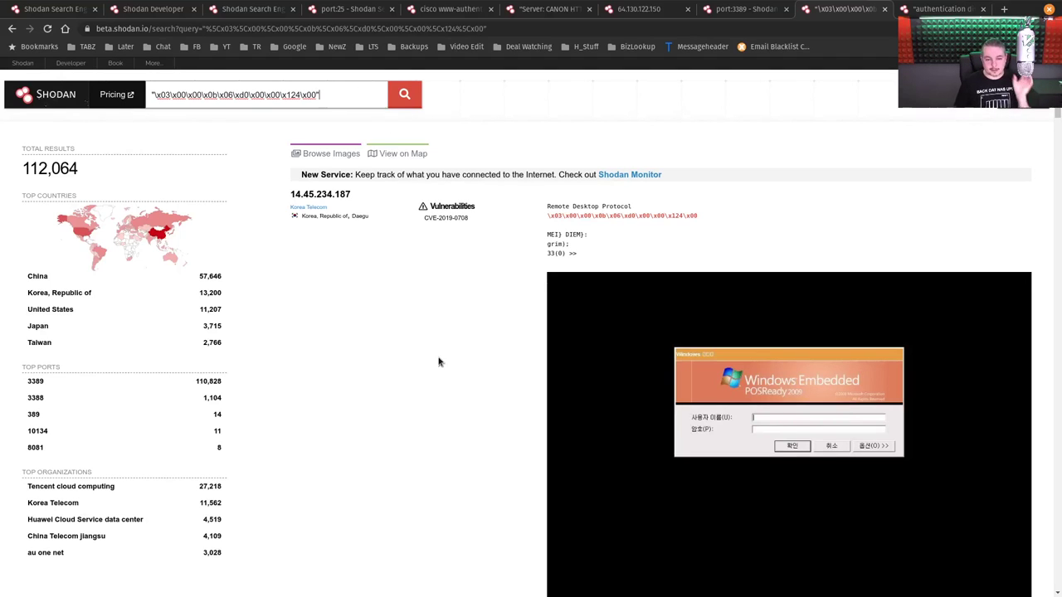
# - Open the host page for 14.45.234.187 from the RDP banner results
pyautogui.scroll(-6, 474, 332)
pyautogui.scroll(2, 474, 333)
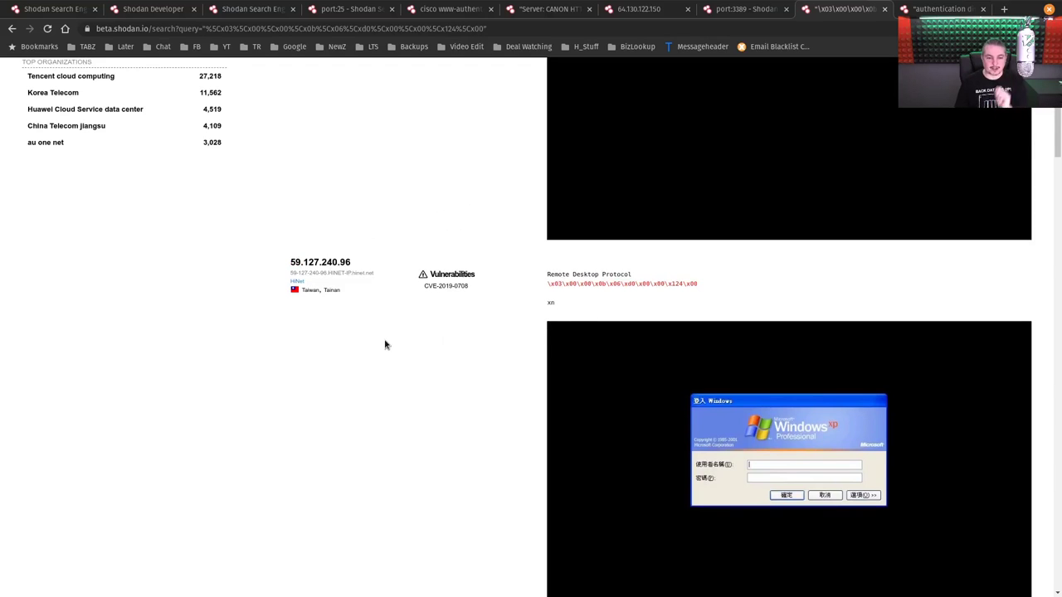
pyautogui.scroll(-3, 416, 369)
pyautogui.scroll(5, 422, 362)
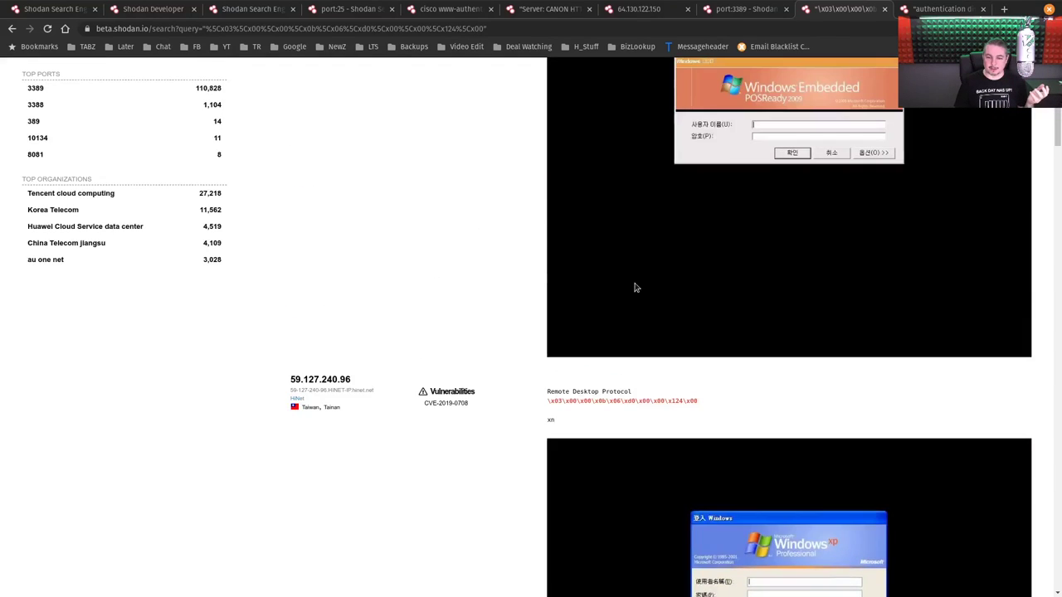
pyautogui.scroll(7, 500, 330)
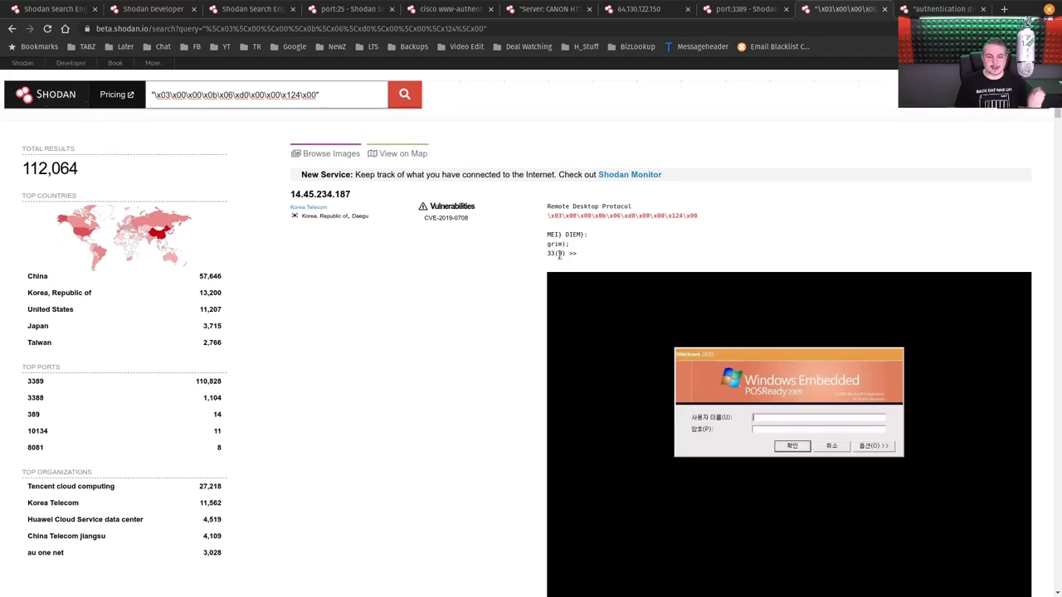
pyautogui.click(324, 194)
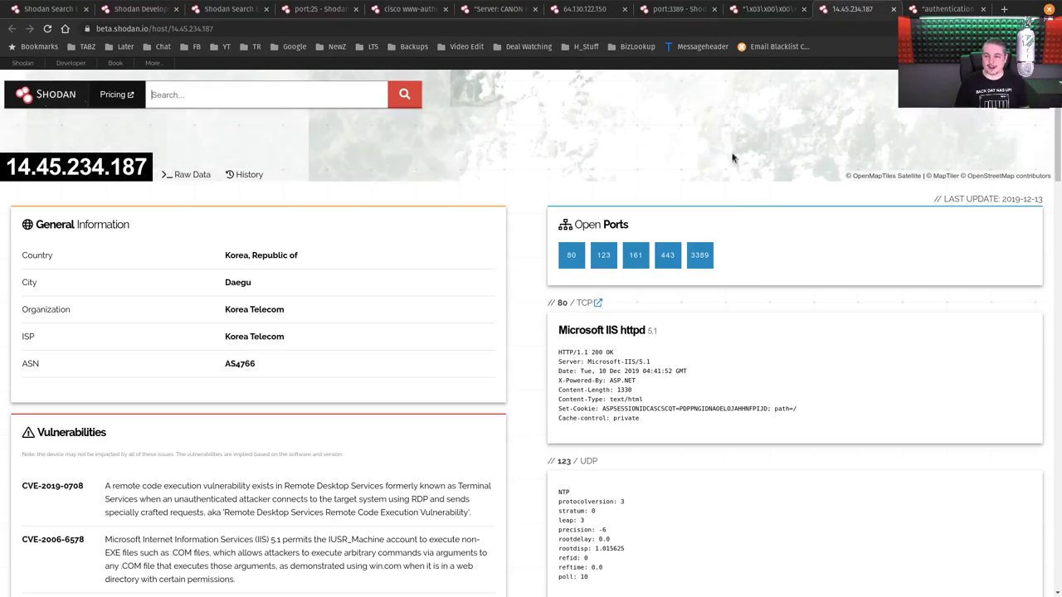
pyautogui.scroll(-5, 742, 282)
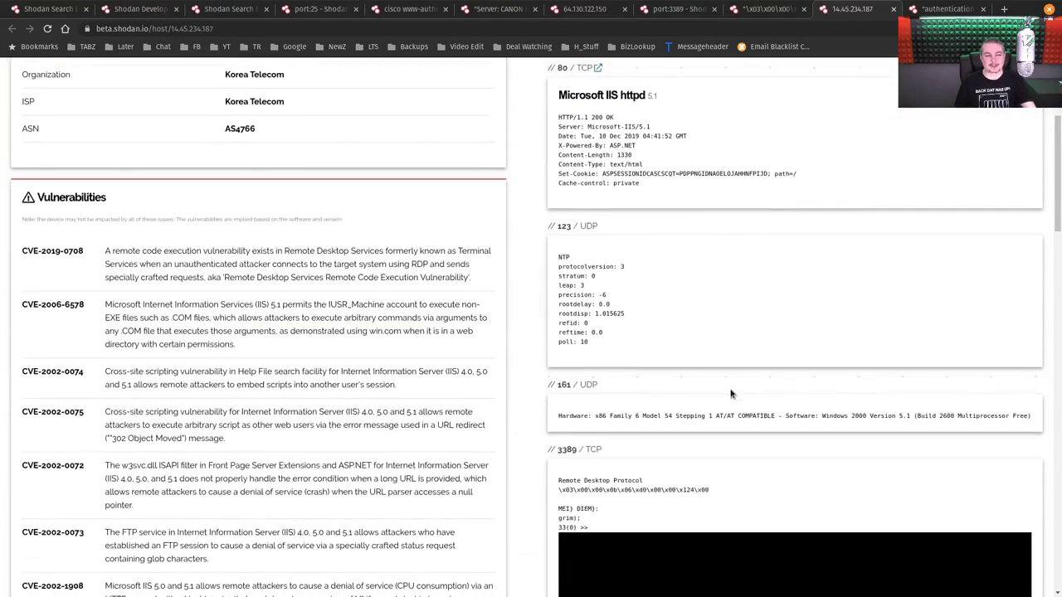
pyautogui.scroll(-6, 731, 394)
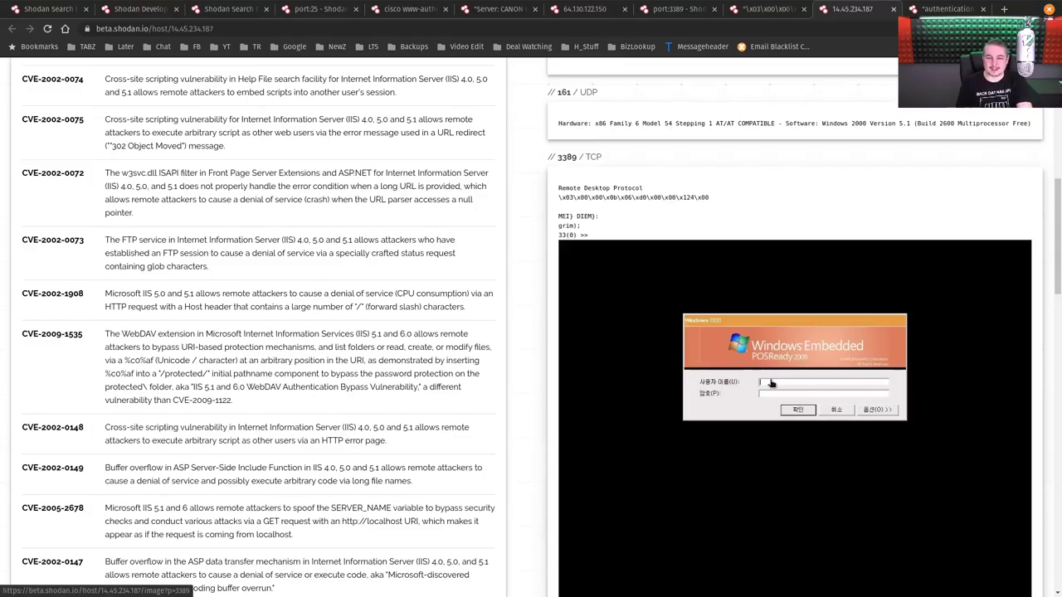
pyautogui.scroll(-5, 771, 386)
pyautogui.scroll(6, 784, 448)
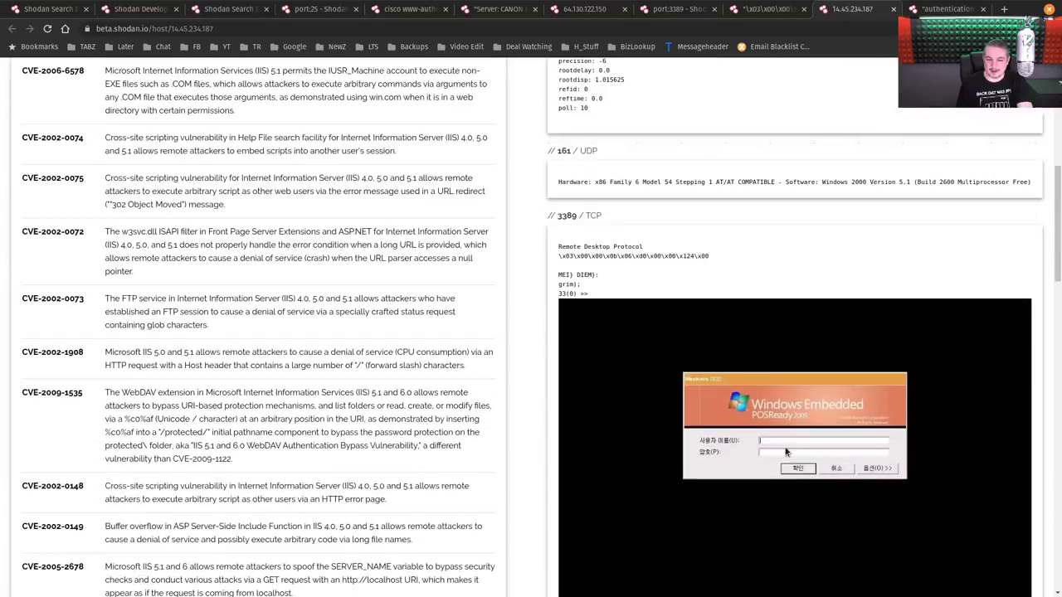
pyautogui.scroll(9, 456, 333)
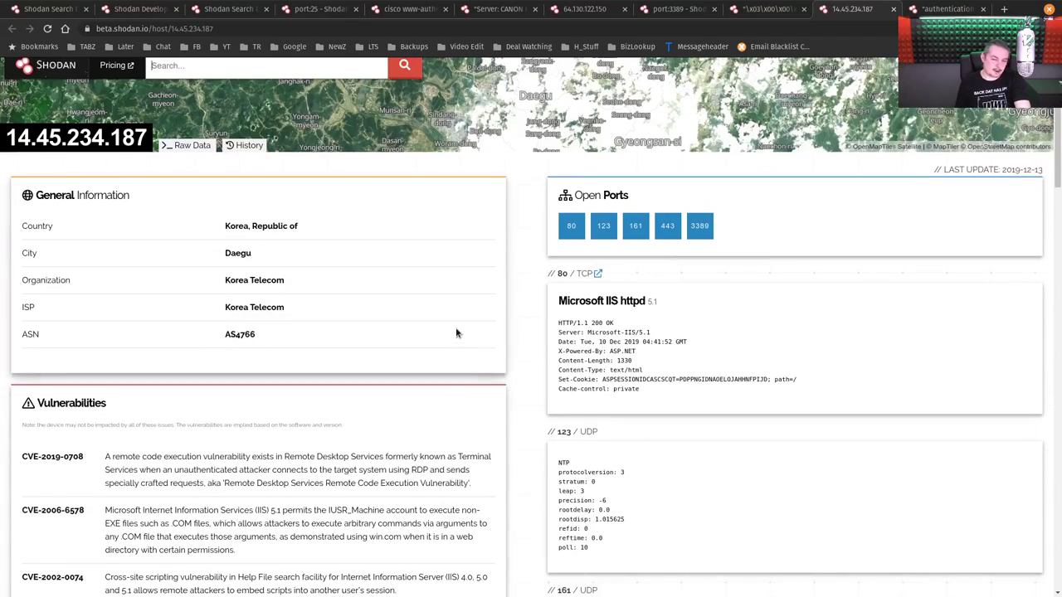
pyautogui.scroll(-1, 106, 448)
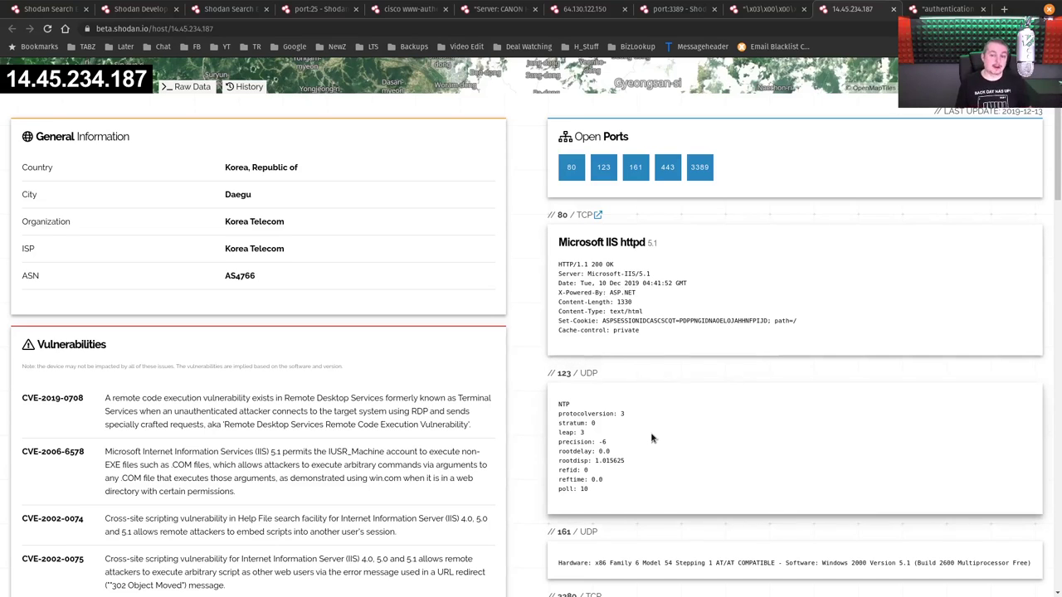
pyautogui.scroll(-4, 349, 360)
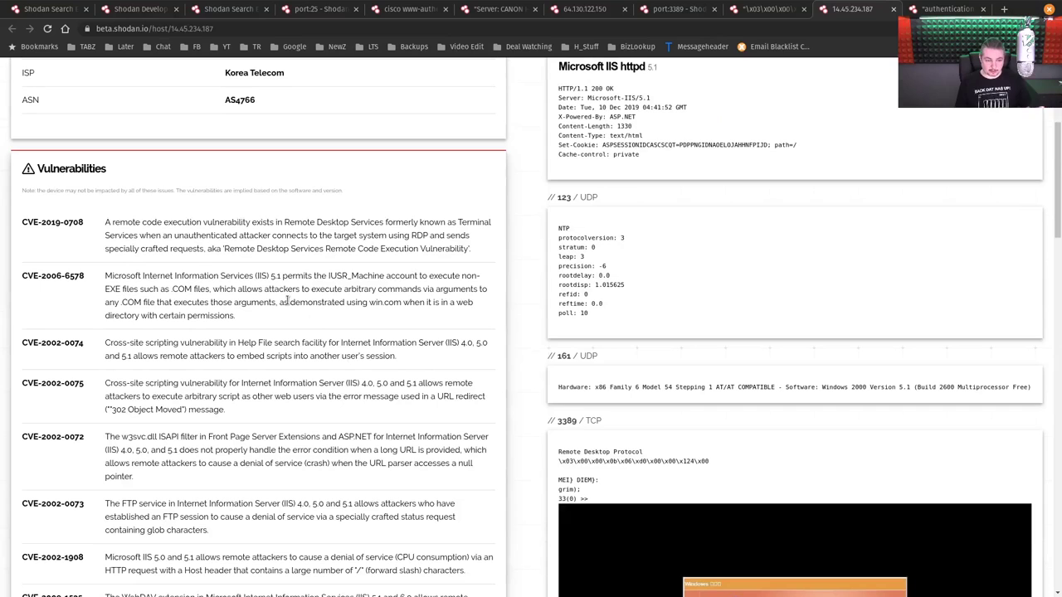
pyautogui.scroll(-3, 417, 374)
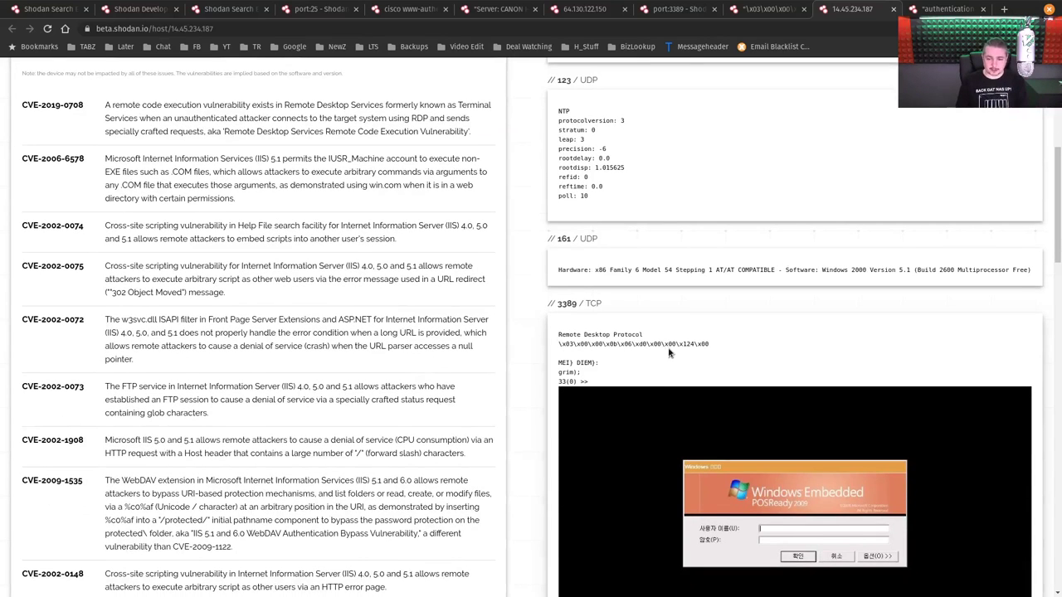
pyautogui.scroll(3, 282, 300)
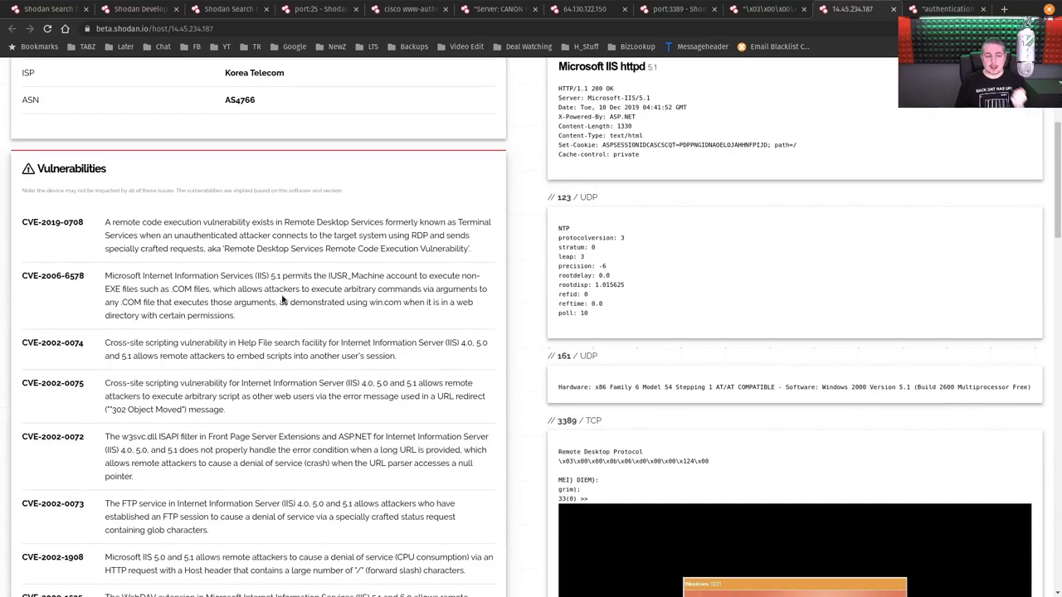
pyautogui.scroll(-4, 282, 300)
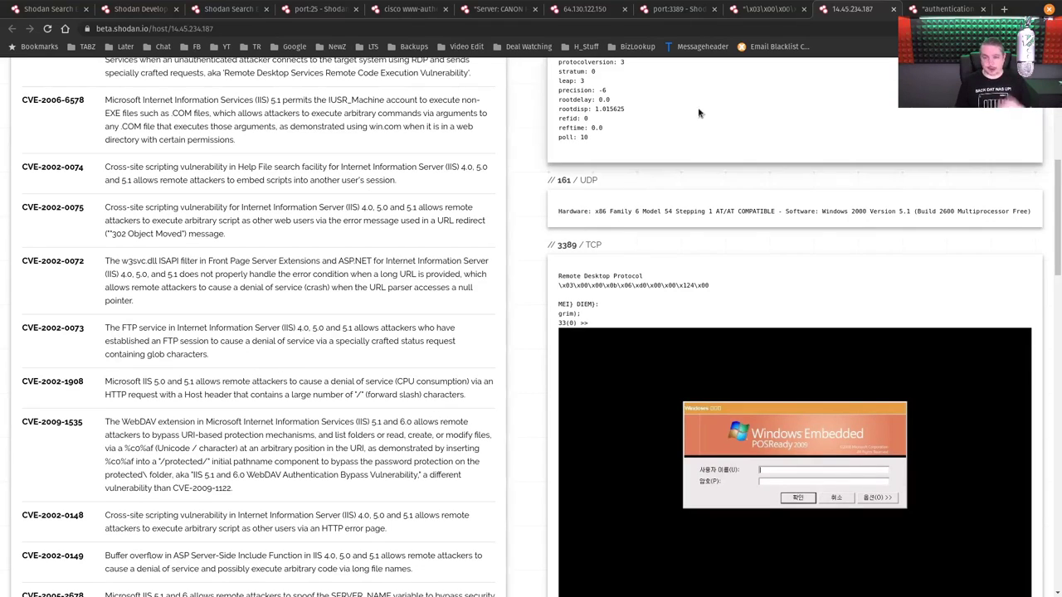
pyautogui.scroll(5, 652, 318)
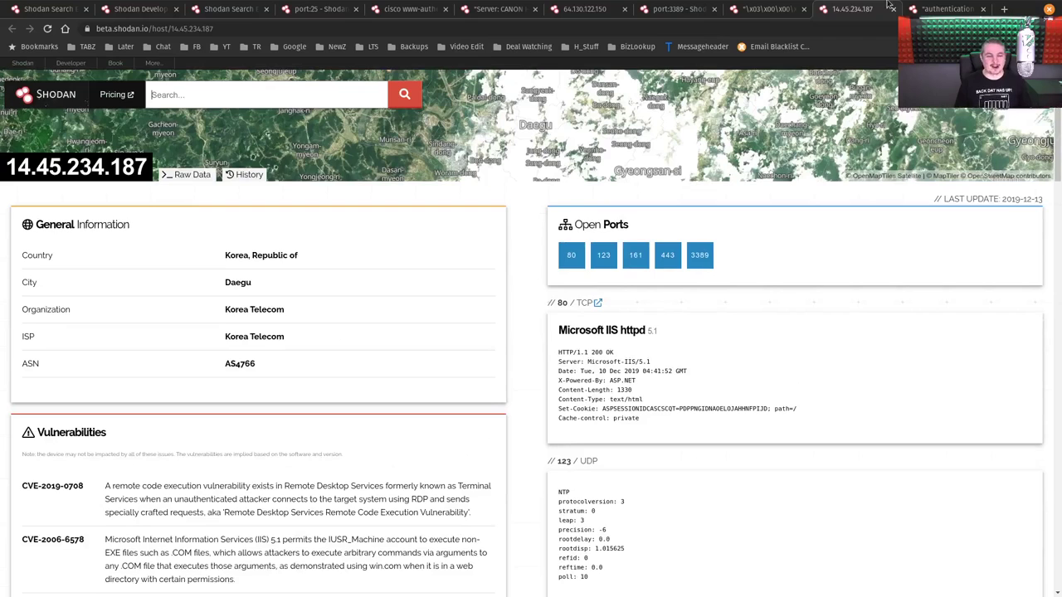
# - Load page 2 of the RDP screenshot results, then view the 7,351-host 'authentication disabled' RFB 003.008 results
pyautogui.click(779, 8)
pyautogui.scroll(-15, 673, 323)
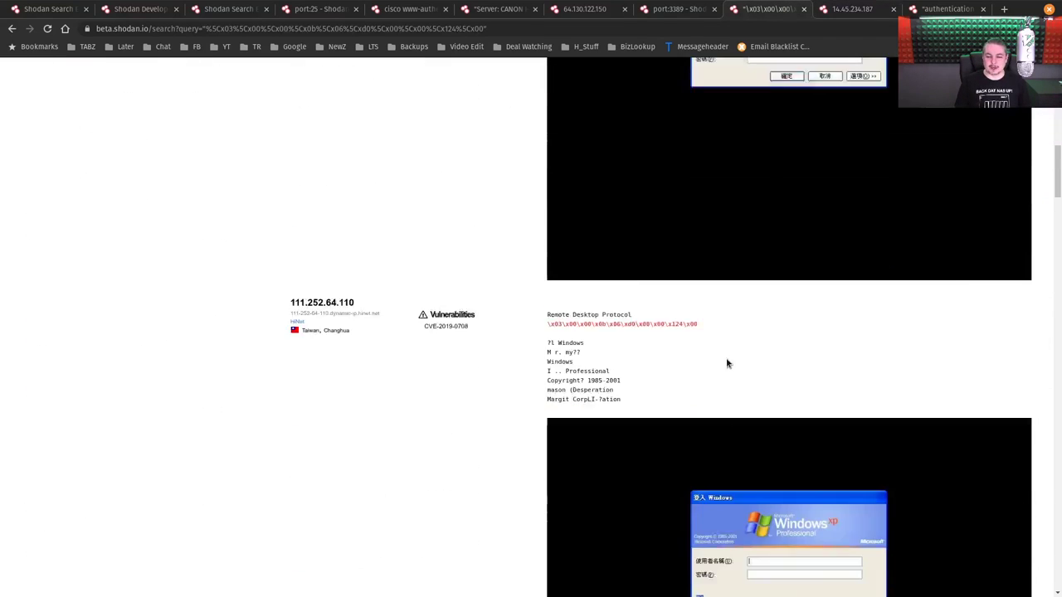
pyautogui.scroll(-14, 747, 340)
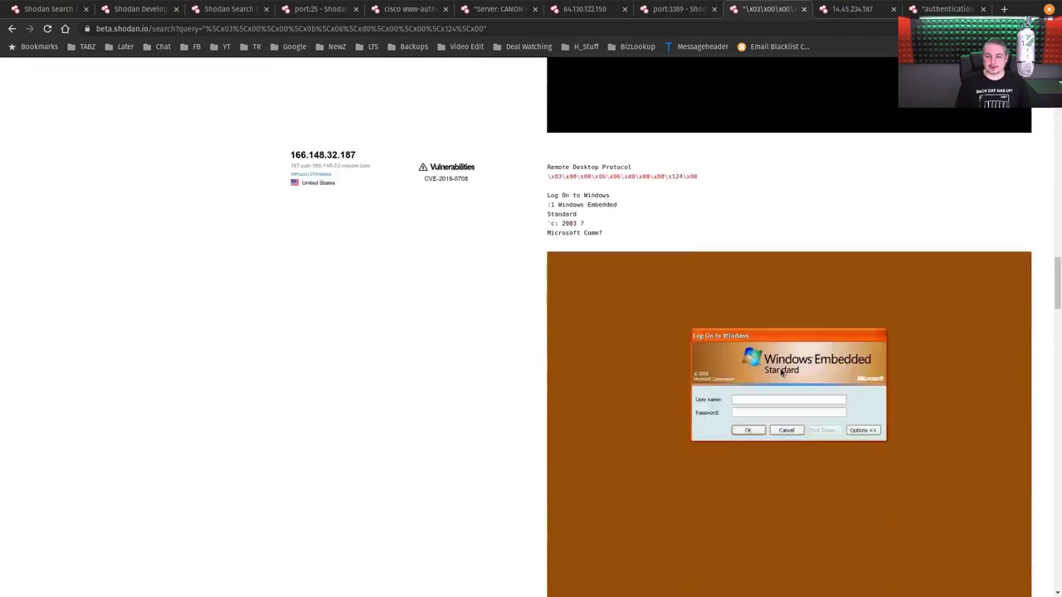
pyautogui.scroll(2, 794, 386)
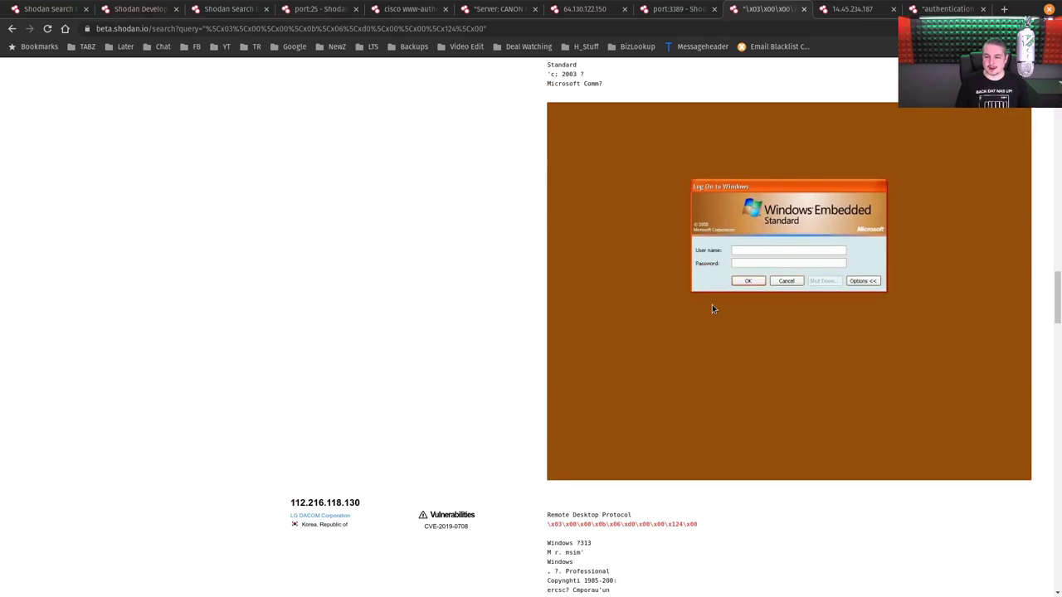
pyautogui.scroll(-1, 710, 305)
pyautogui.scroll(-11, 709, 308)
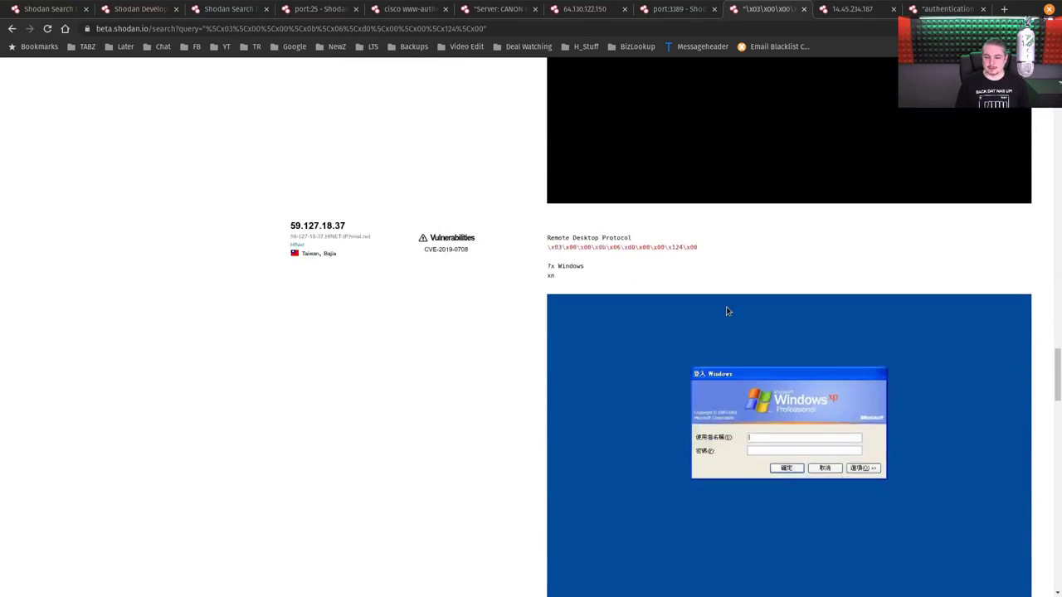
pyautogui.scroll(-10, 730, 323)
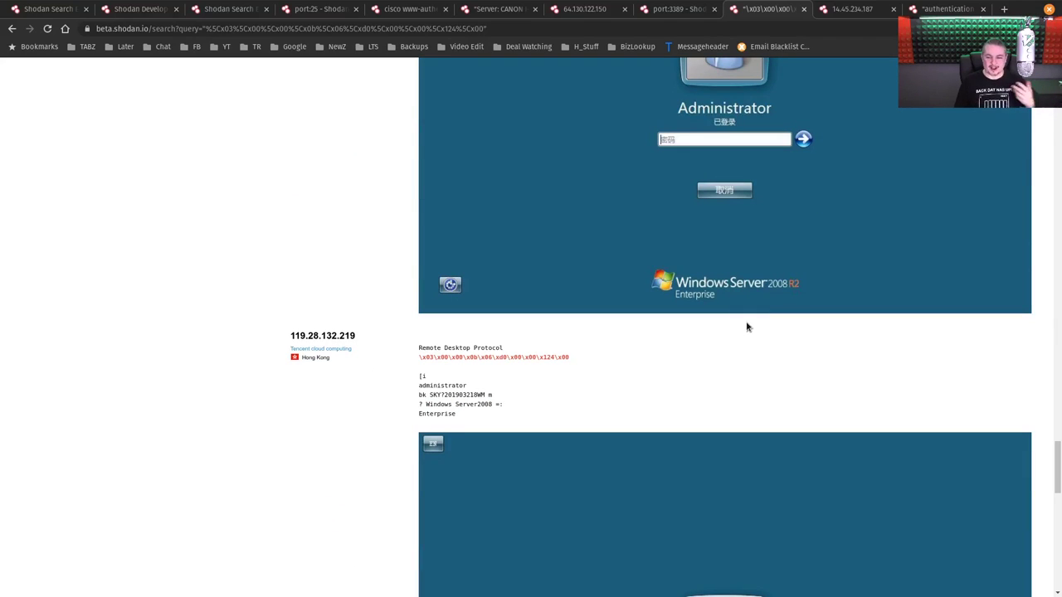
pyautogui.scroll(-5, 745, 327)
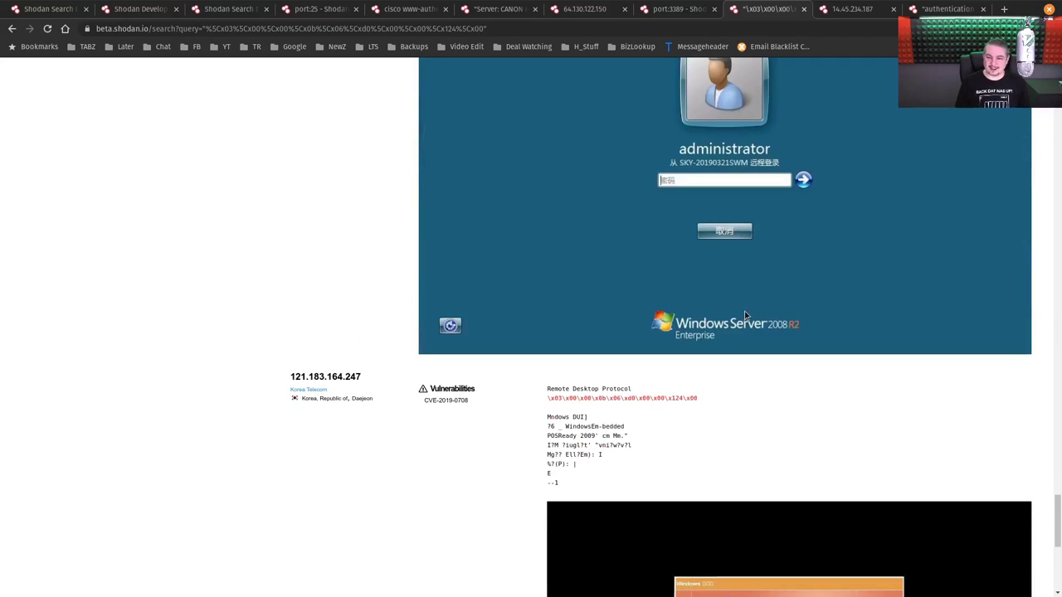
pyautogui.scroll(-5, 747, 308)
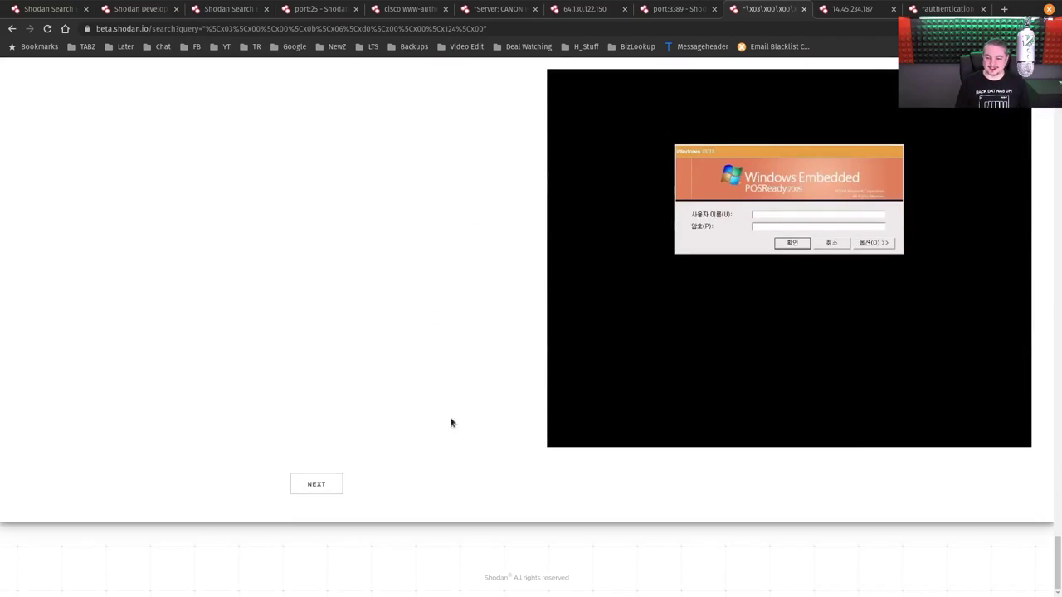
pyautogui.click(301, 486)
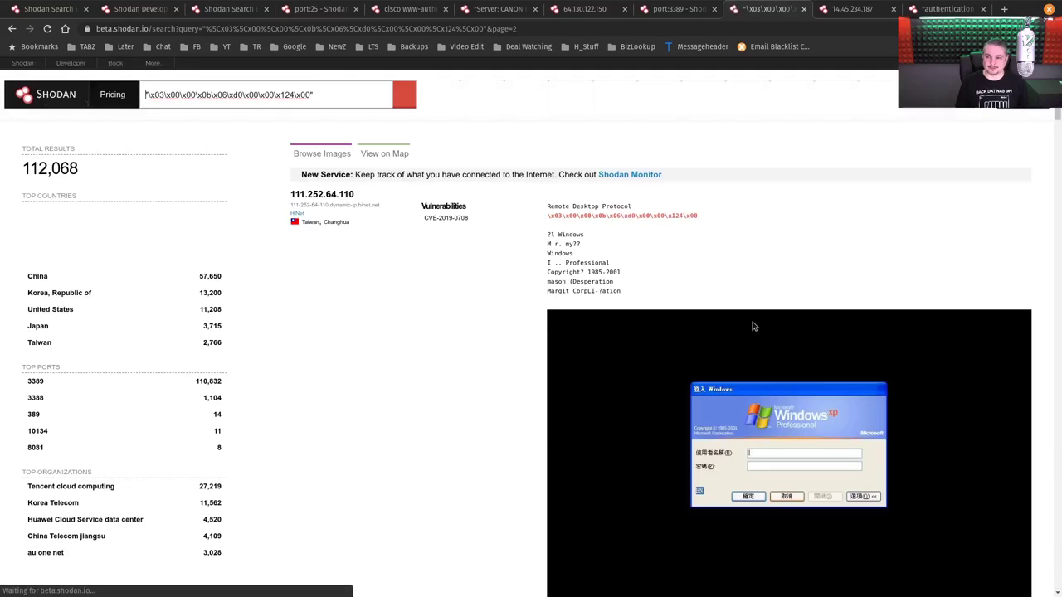
pyautogui.scroll(-10, 462, 289)
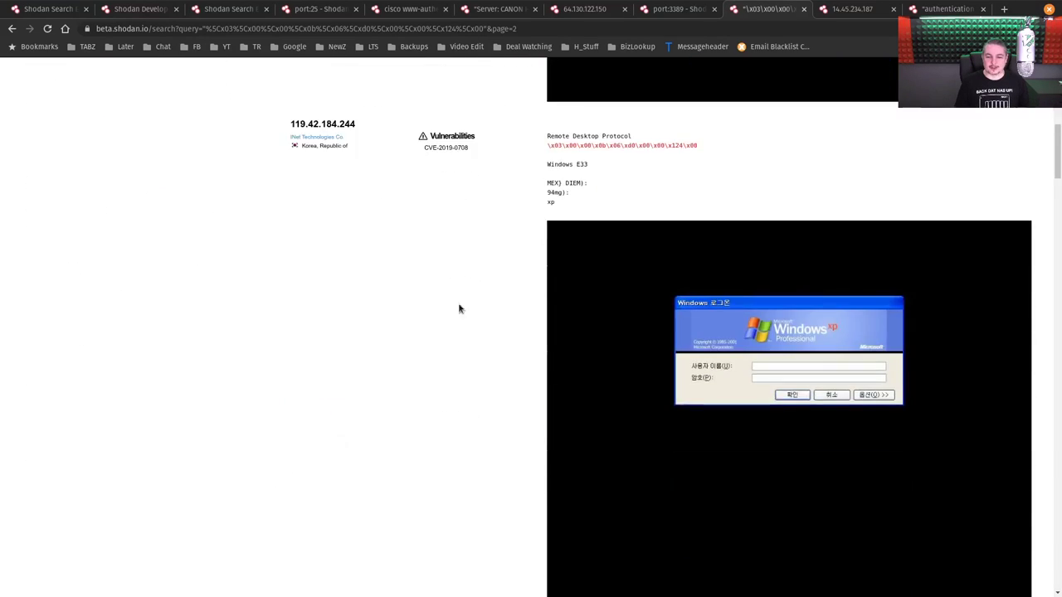
pyautogui.click(943, 9)
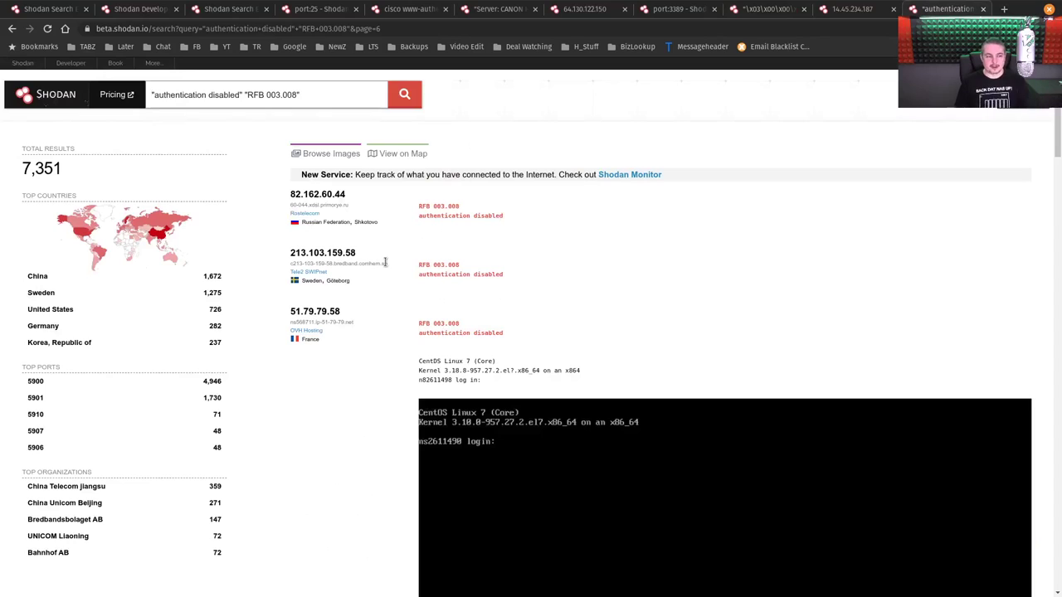
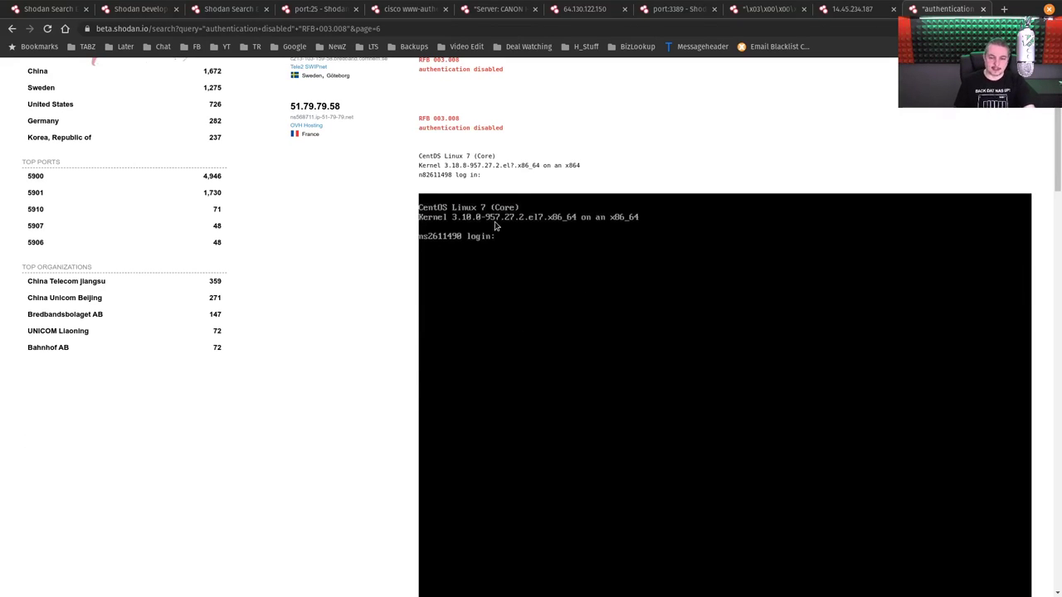
# - Scroll past the 125.33.210.65 QNAP console screenshot to the 69.176.175.210 Untangle result
pyautogui.scroll(-3, 340, 478)
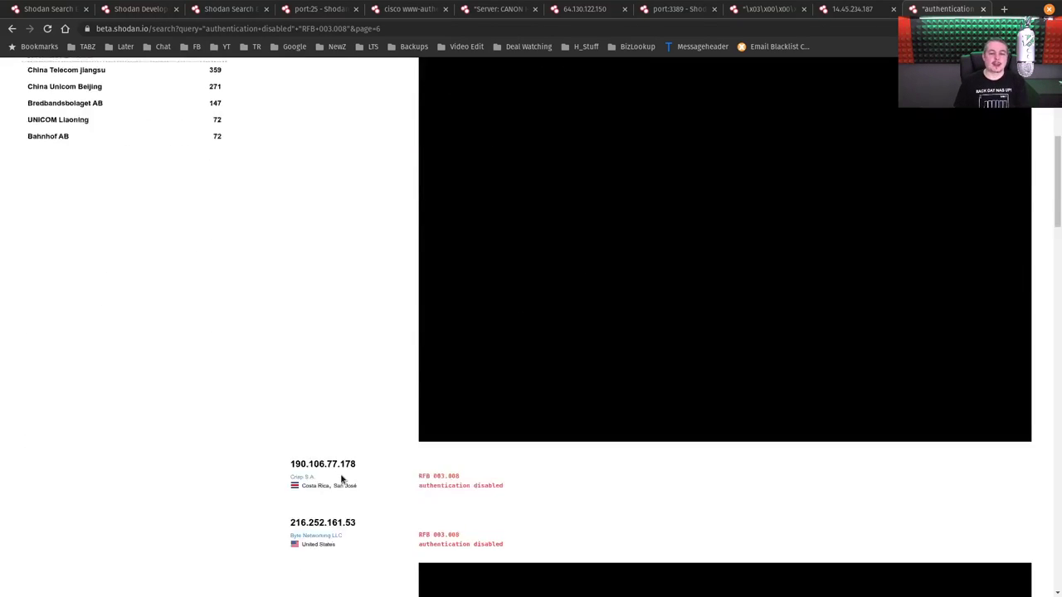
pyautogui.scroll(-10, 313, 497)
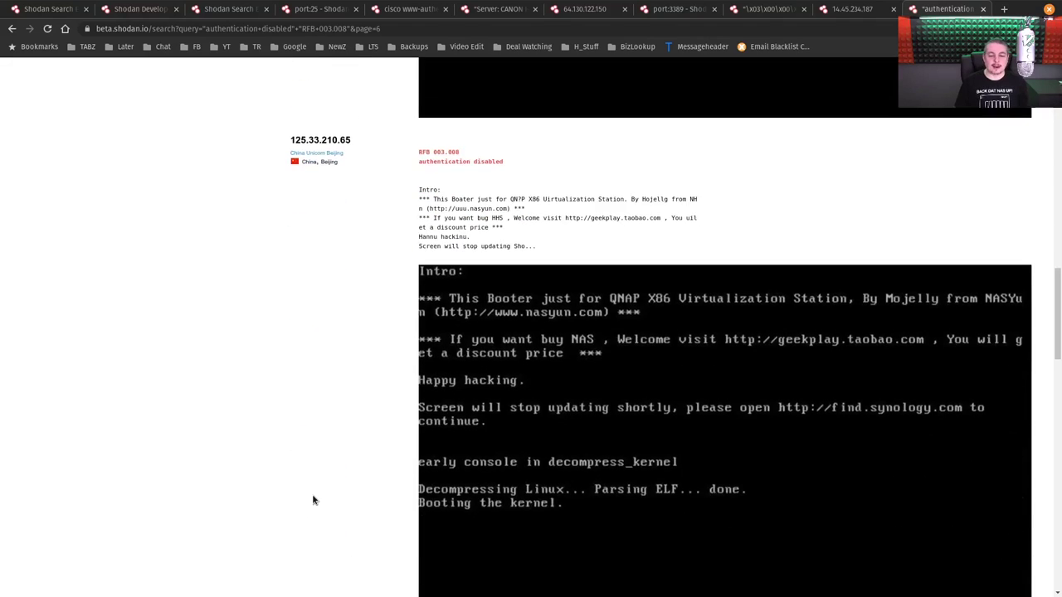
pyautogui.scroll(-2, 475, 370)
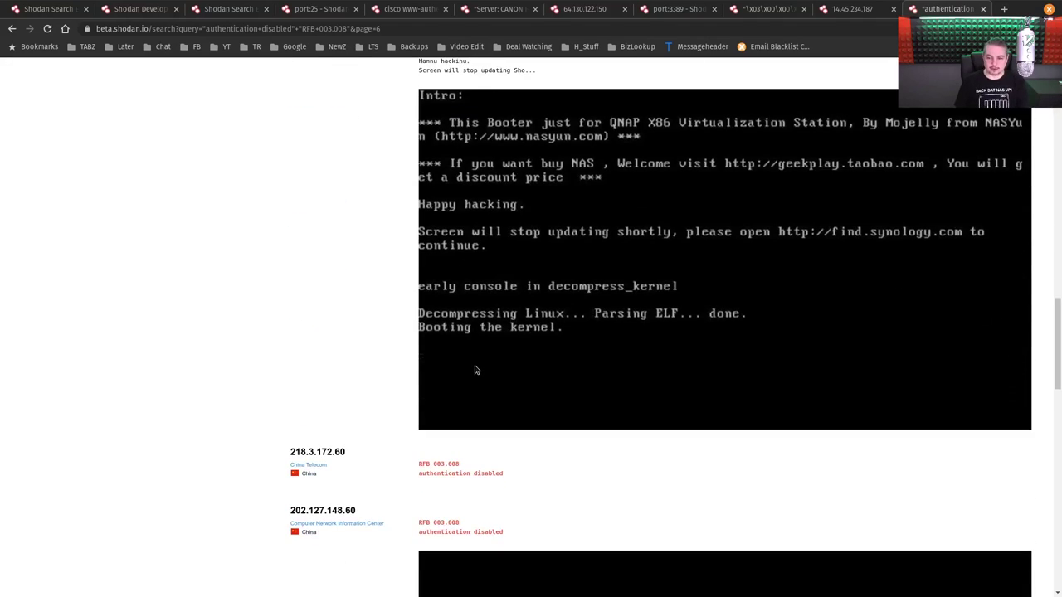
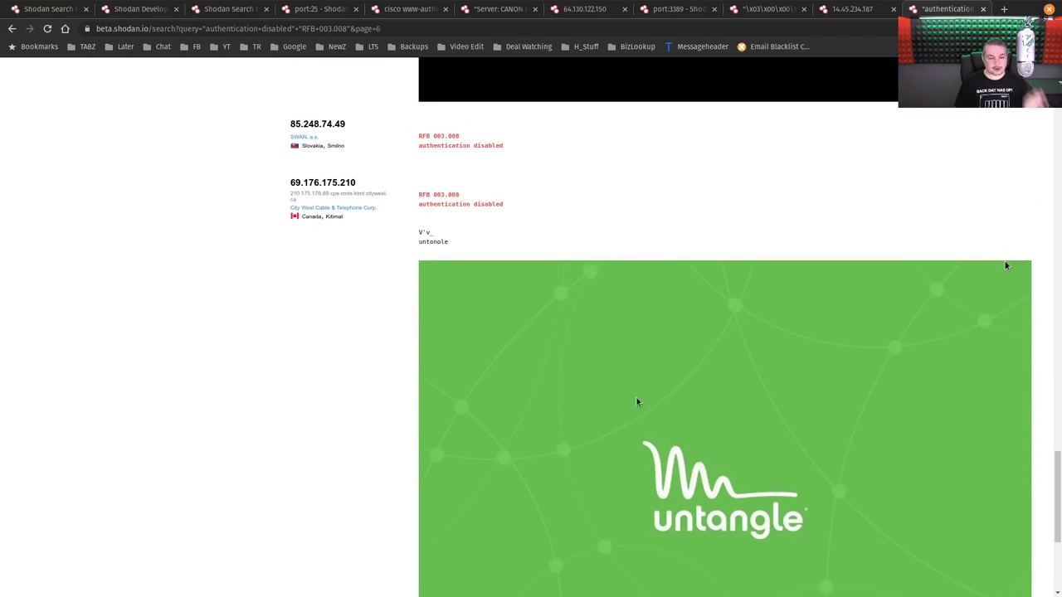
pyautogui.scroll(-1, 653, 342)
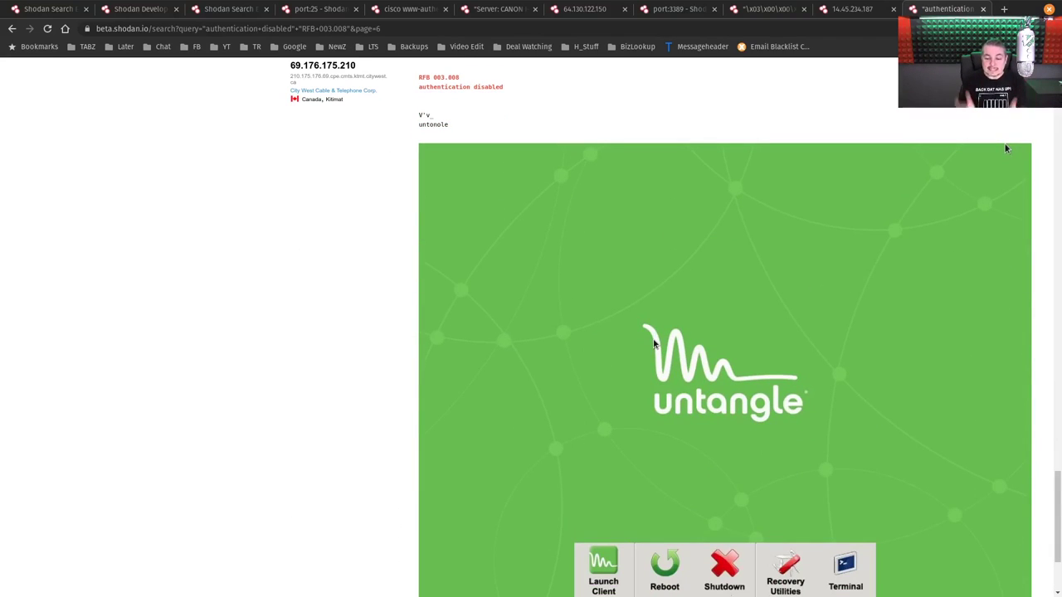
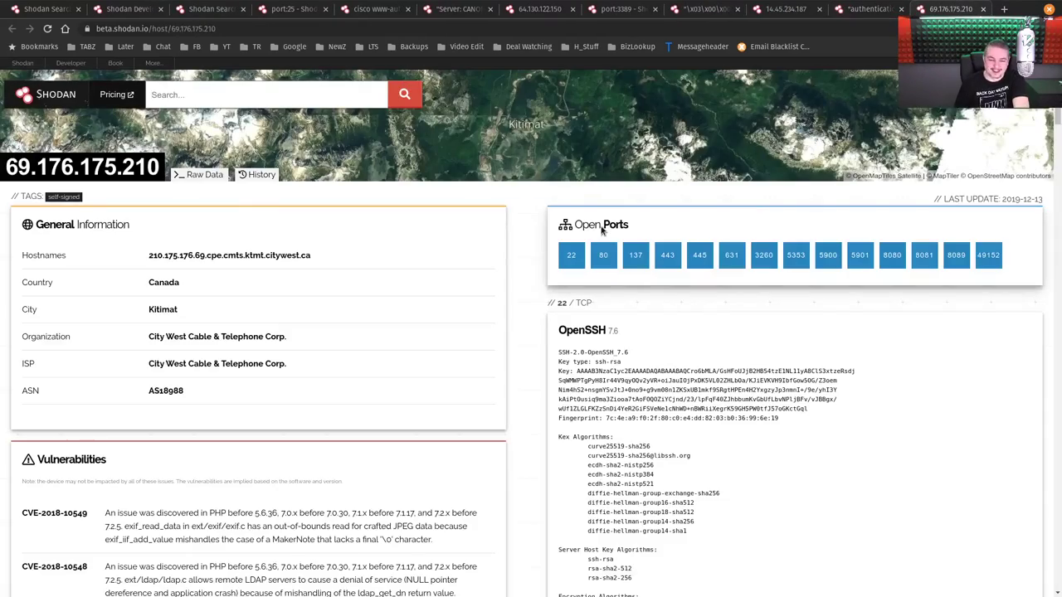
# - Scroll through the 69.176.175.210 host record: 14 open ports, OpenSSH 7.6, PHP CVEs
pyautogui.scroll(-15, 705, 345)
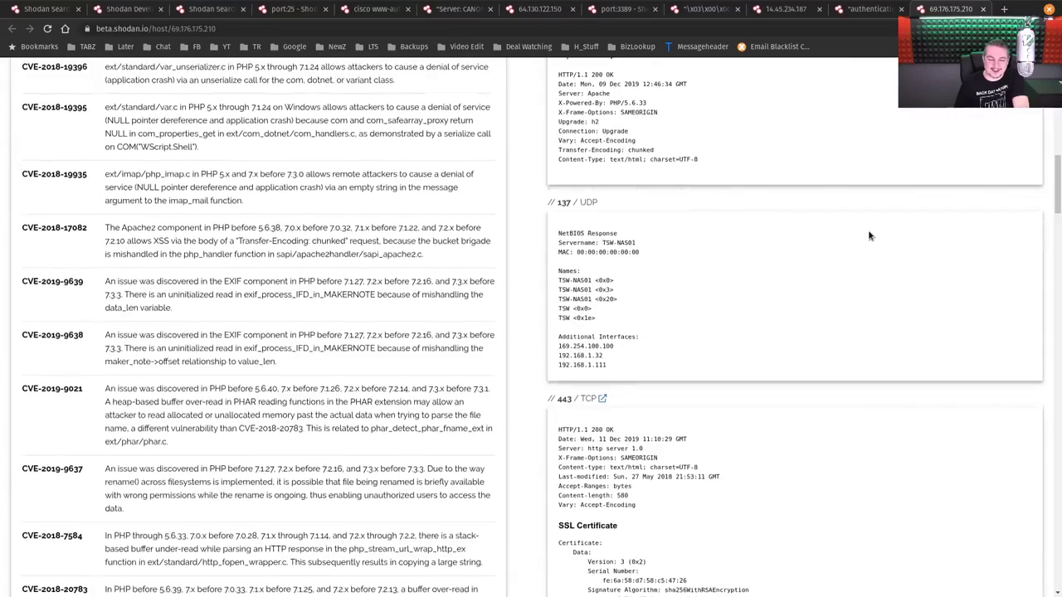
pyautogui.scroll(-15, 866, 213)
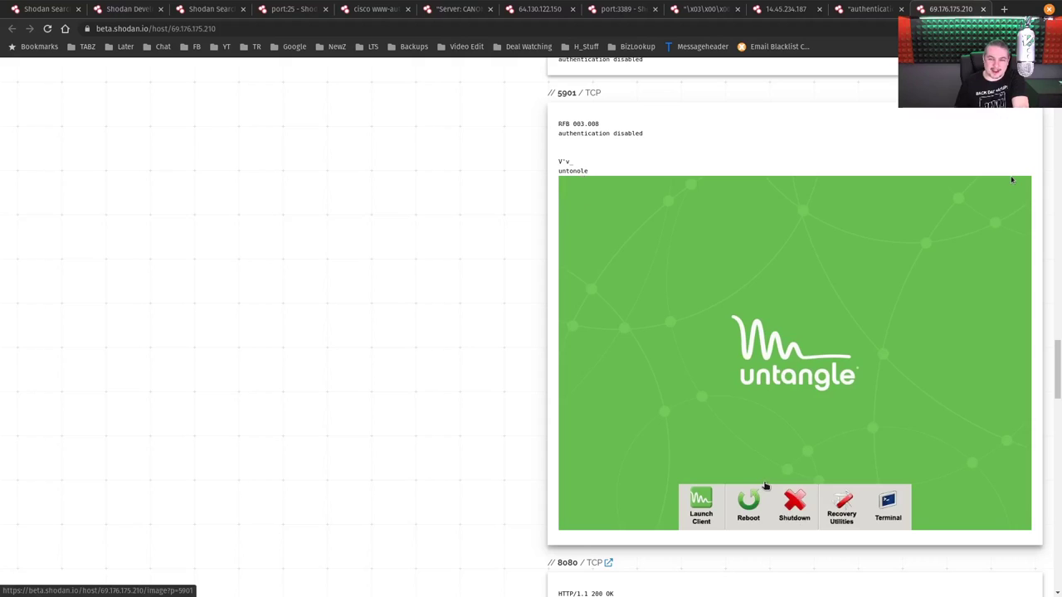
pyautogui.scroll(-1, 764, 486)
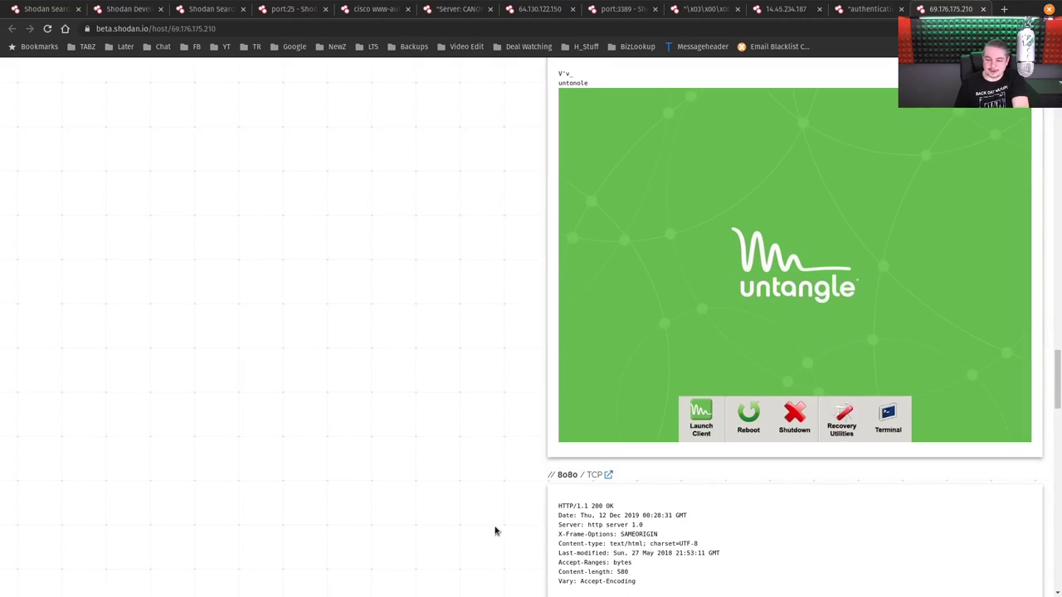
pyautogui.scroll(-2, 407, 575)
pyautogui.scroll(-1, 343, 575)
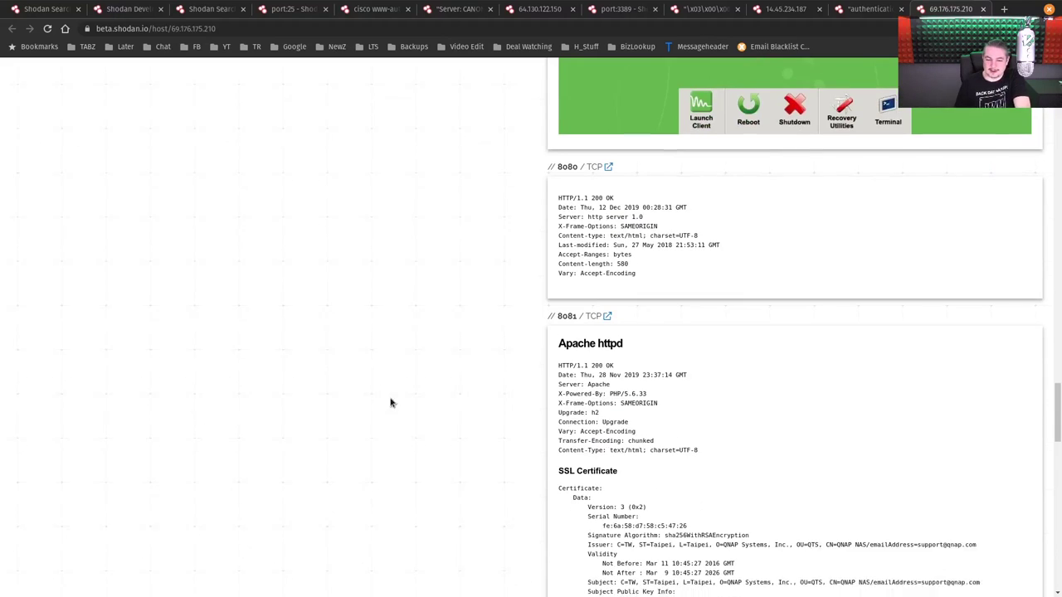
pyautogui.scroll(-2, 391, 415)
pyautogui.scroll(5, 390, 415)
pyautogui.scroll(5, 394, 403)
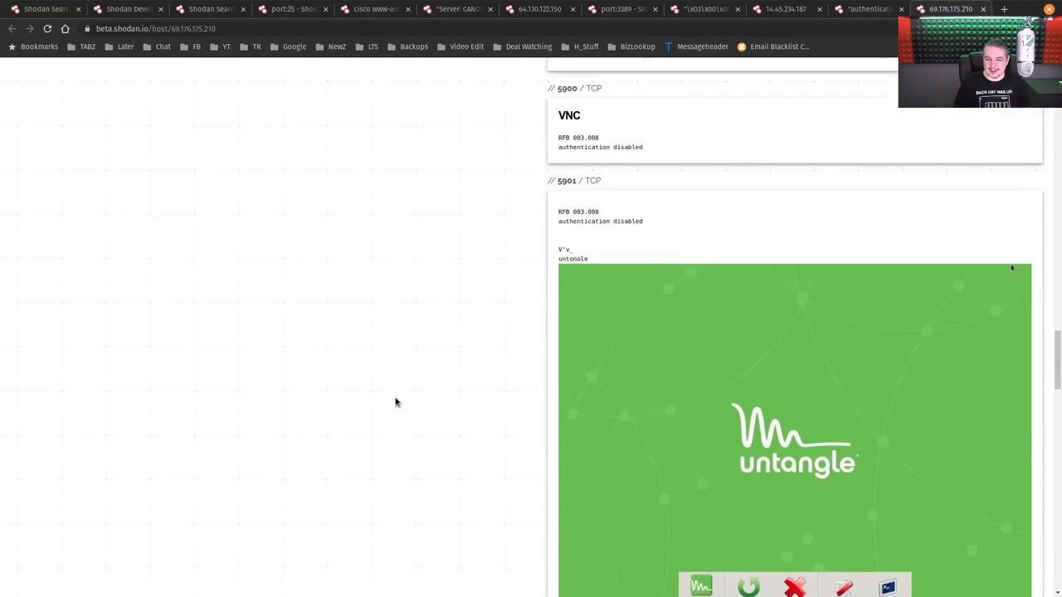
pyautogui.scroll(-3, 399, 423)
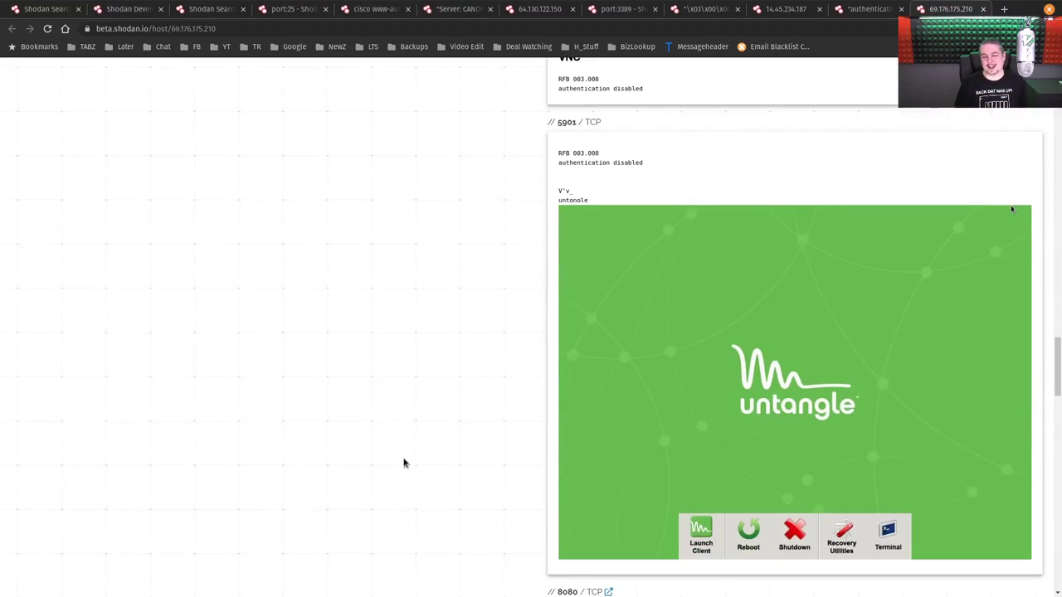
pyautogui.scroll(-10, 398, 456)
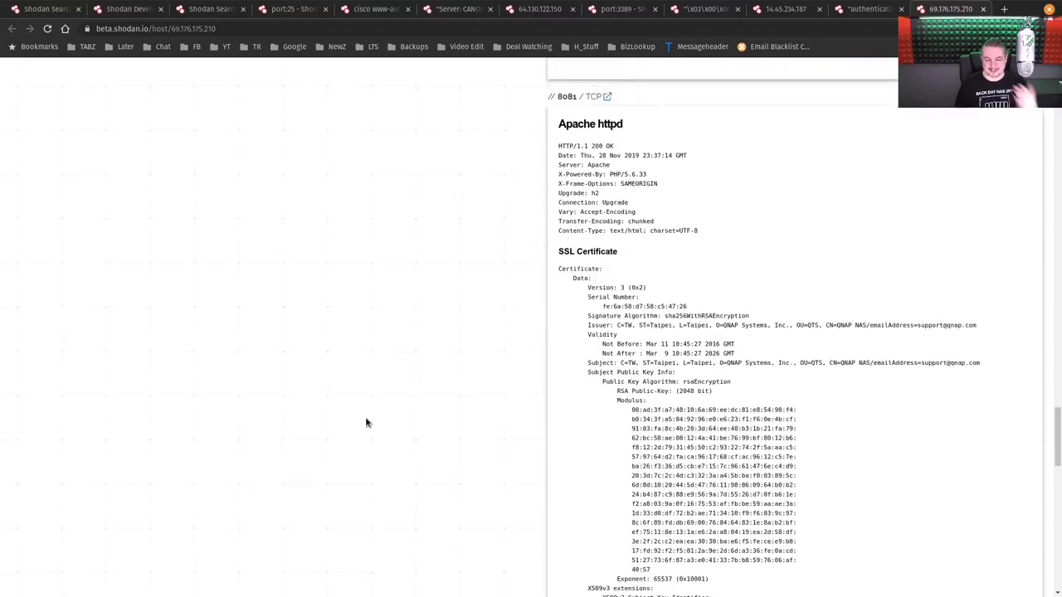
pyautogui.scroll(-12, 366, 423)
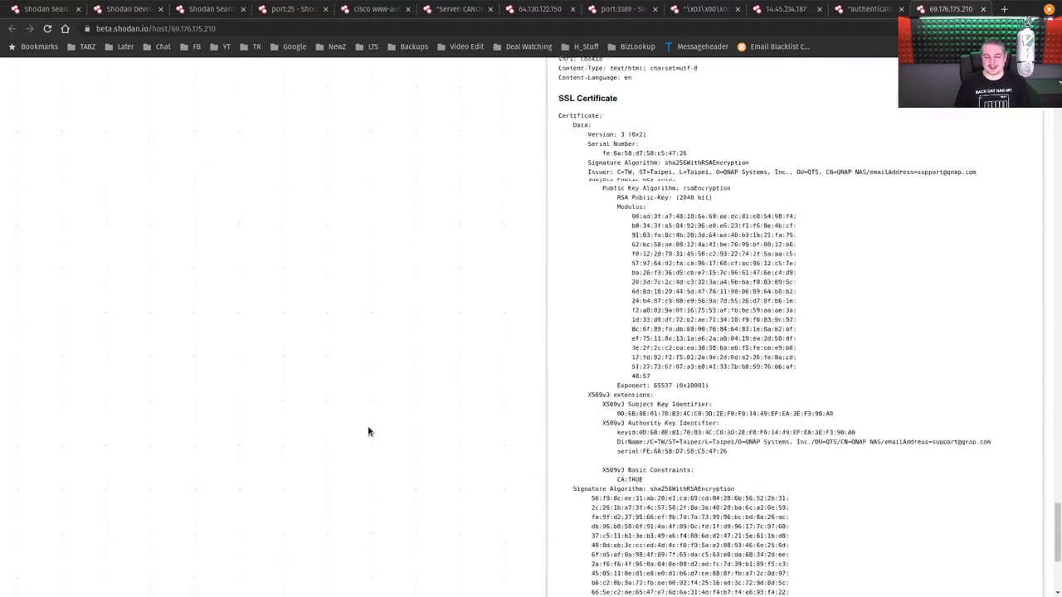
# - Select the host page's URL in the address bar to view the full address
pyautogui.scroll(20, 368, 430)
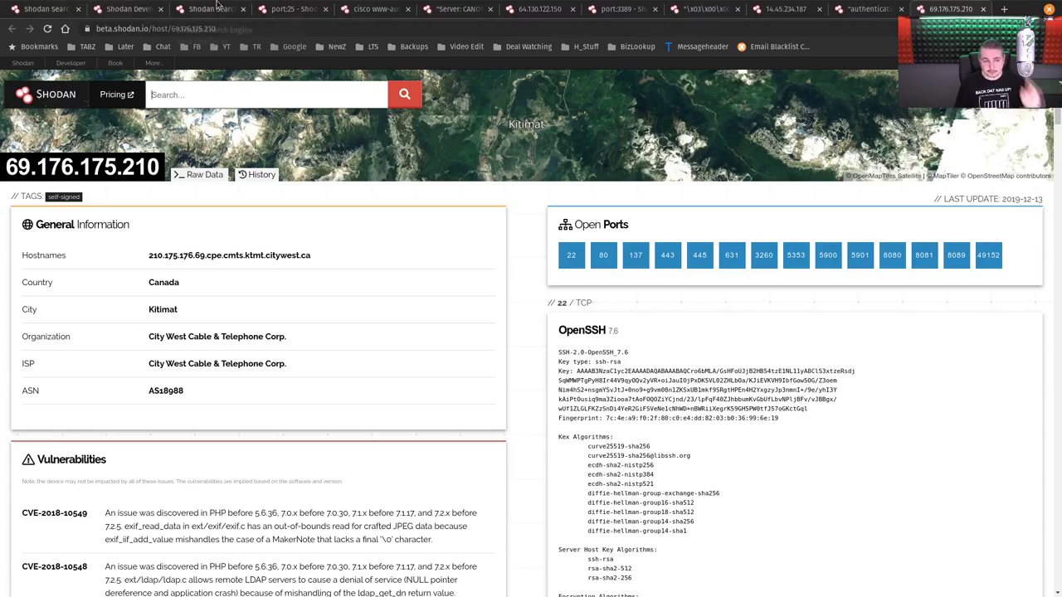
pyautogui.click(250, 28)
pyautogui.click(250, 29)
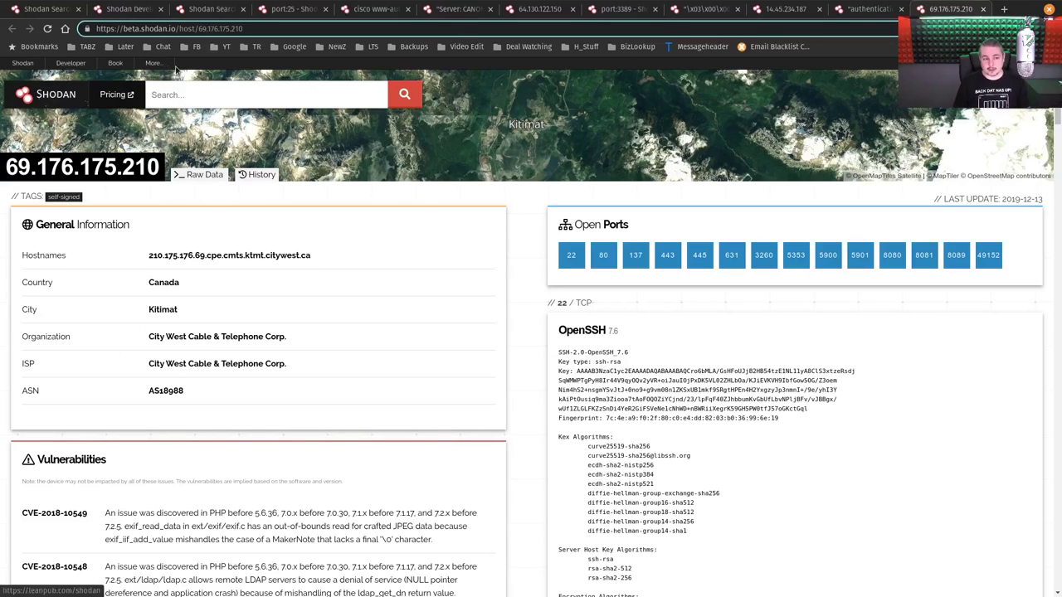
# - Open the Leanpub page for 'Complete Guide to Shodan' and select its $5.00 YOU PAY field
pyautogui.click(116, 63)
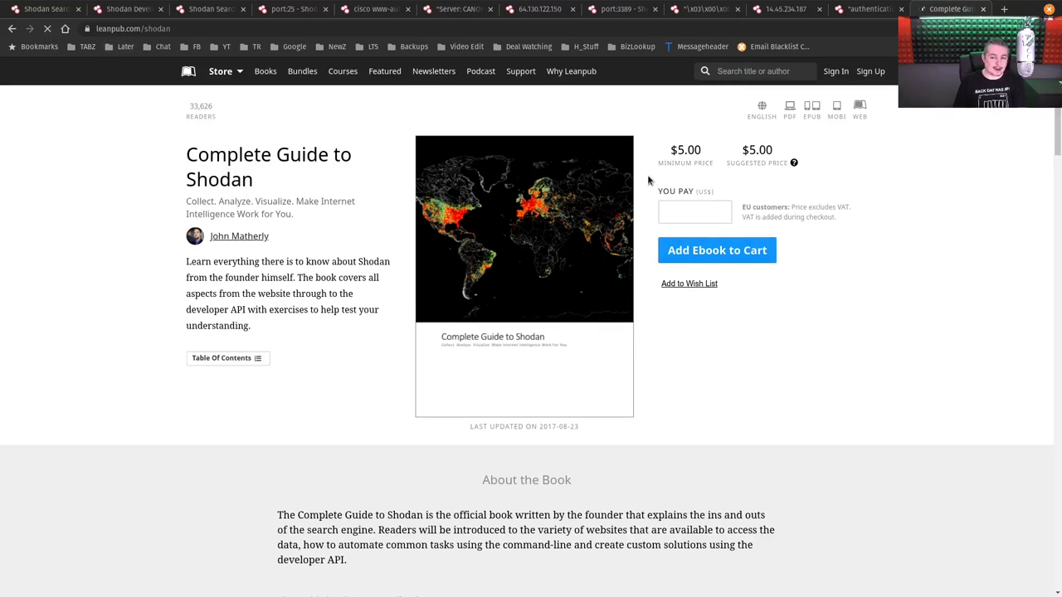
pyautogui.click(695, 212)
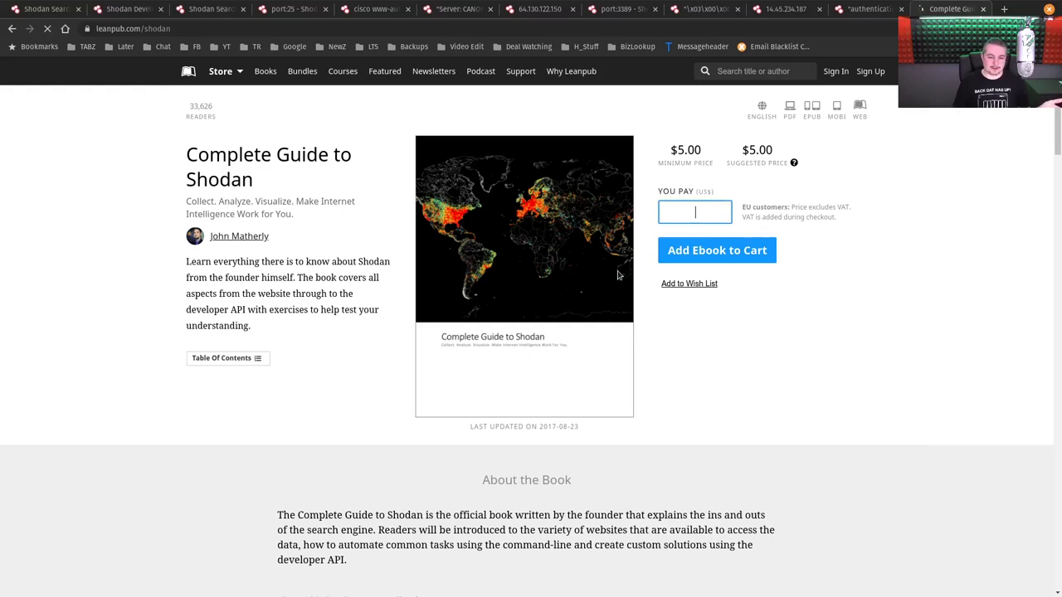
# - Go back to the Shodan host page and bring up the products overview via More..
pyautogui.click(11, 28)
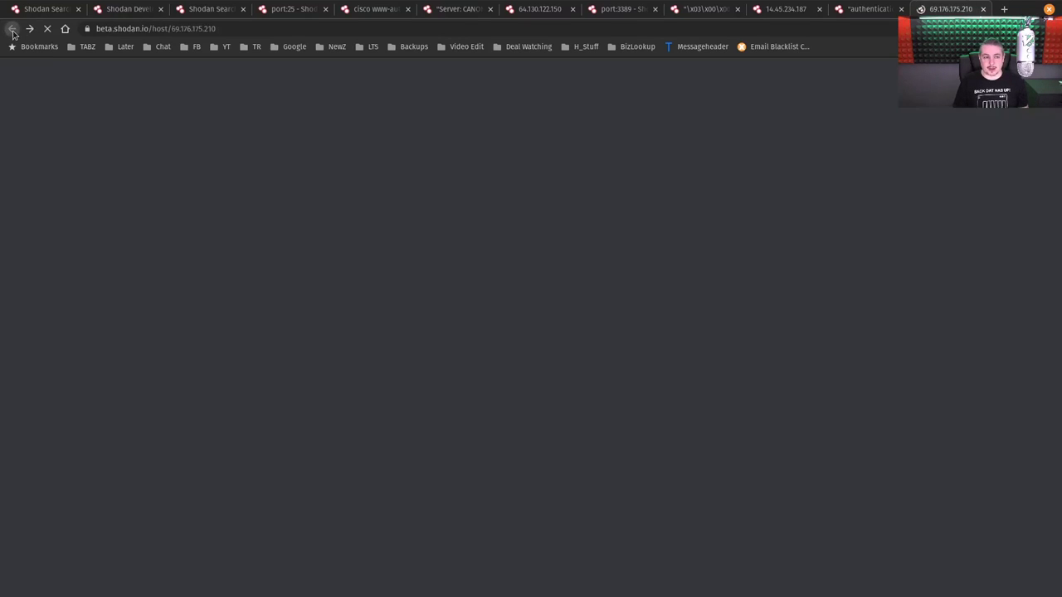
pyautogui.click(153, 64)
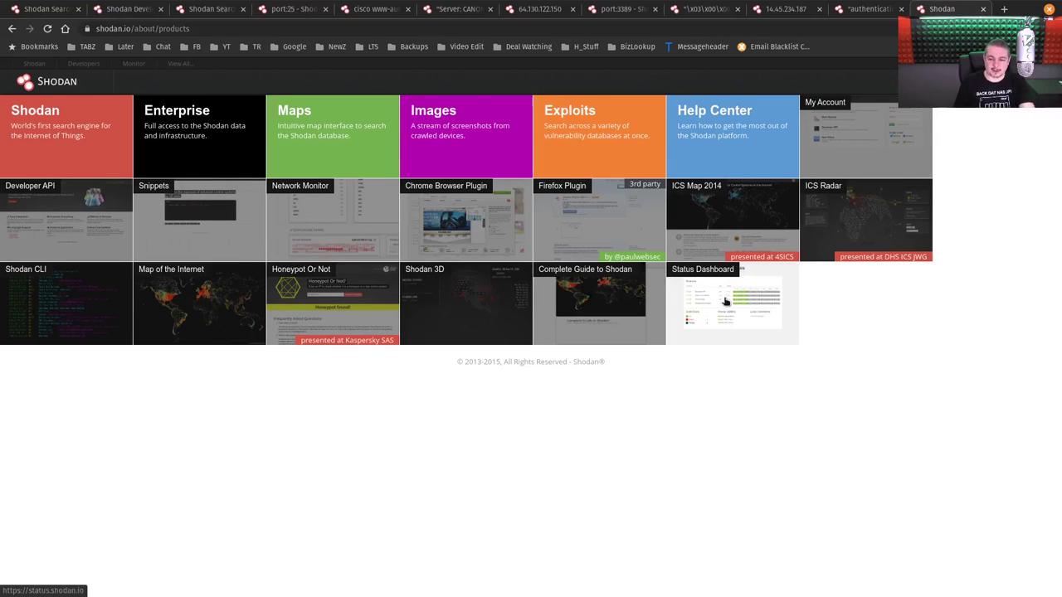
# - Open Shodan Images and page through its screenshot results to page 3
pyautogui.click(452, 147)
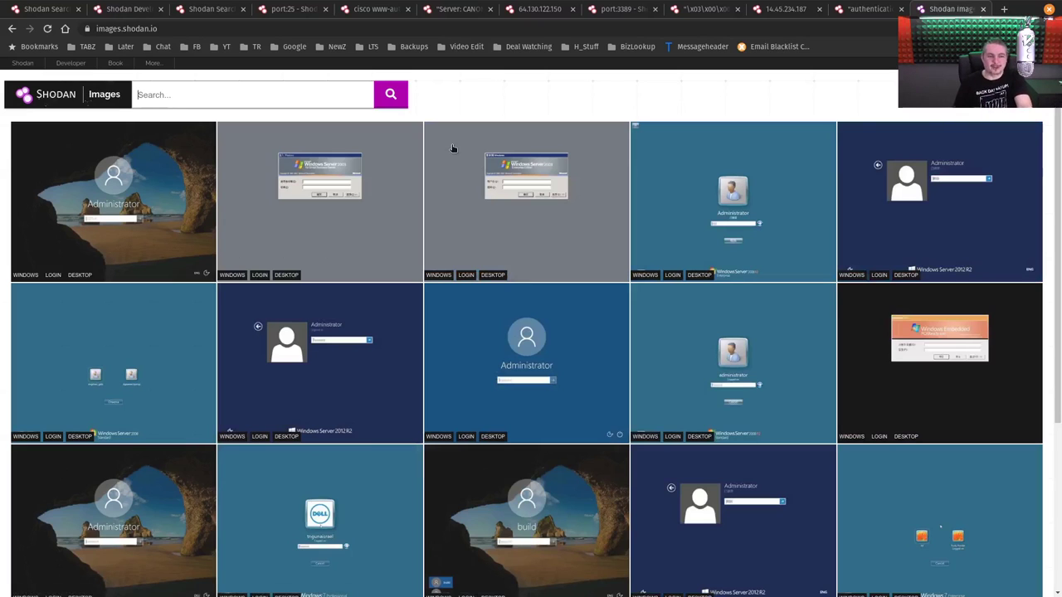
pyautogui.scroll(-3, 555, 359)
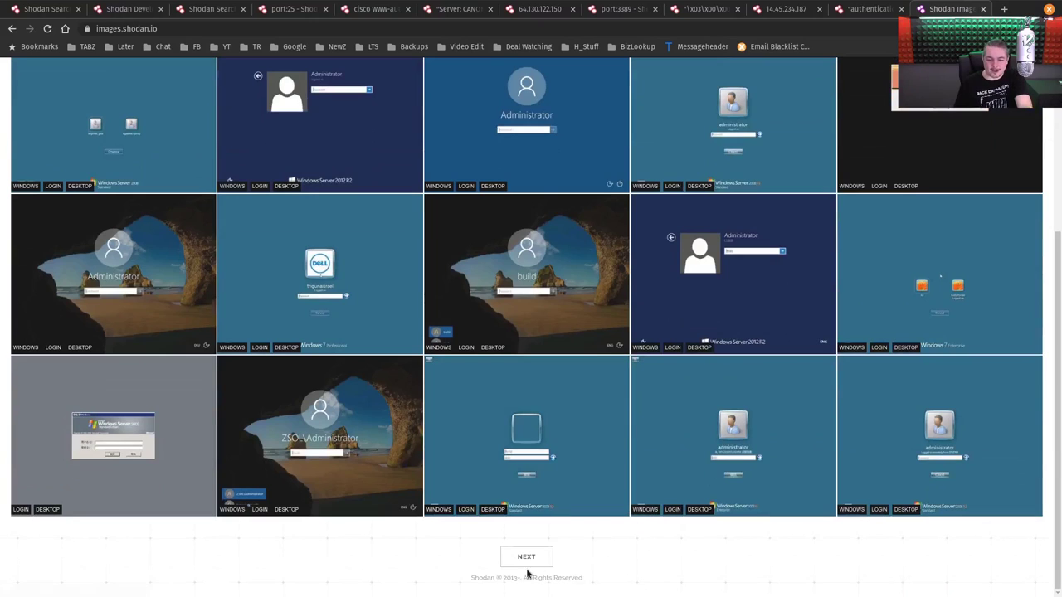
pyautogui.click(527, 560)
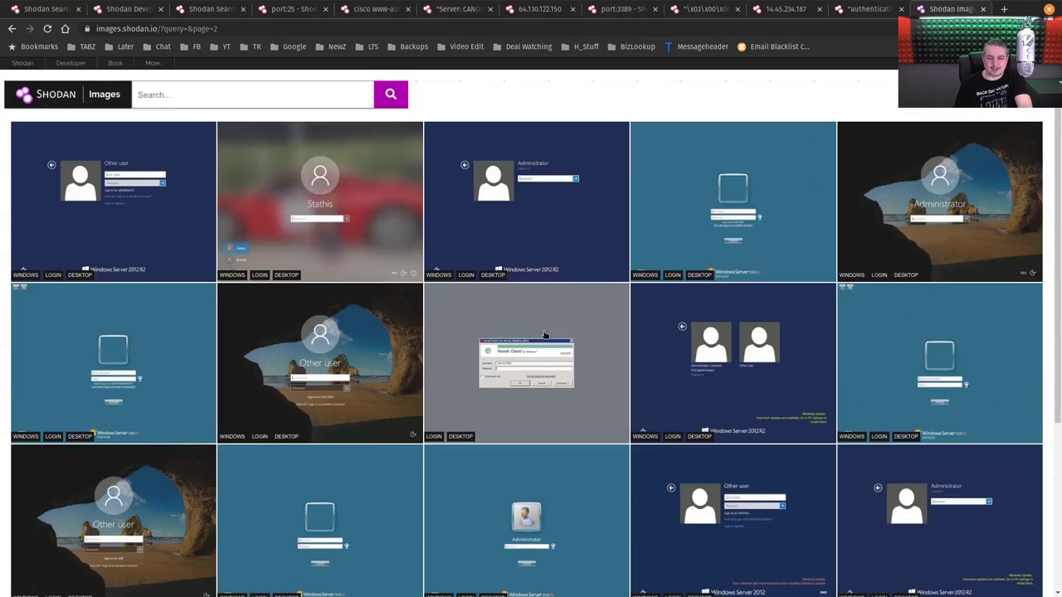
pyautogui.scroll(-3, 545, 334)
pyautogui.click(552, 555)
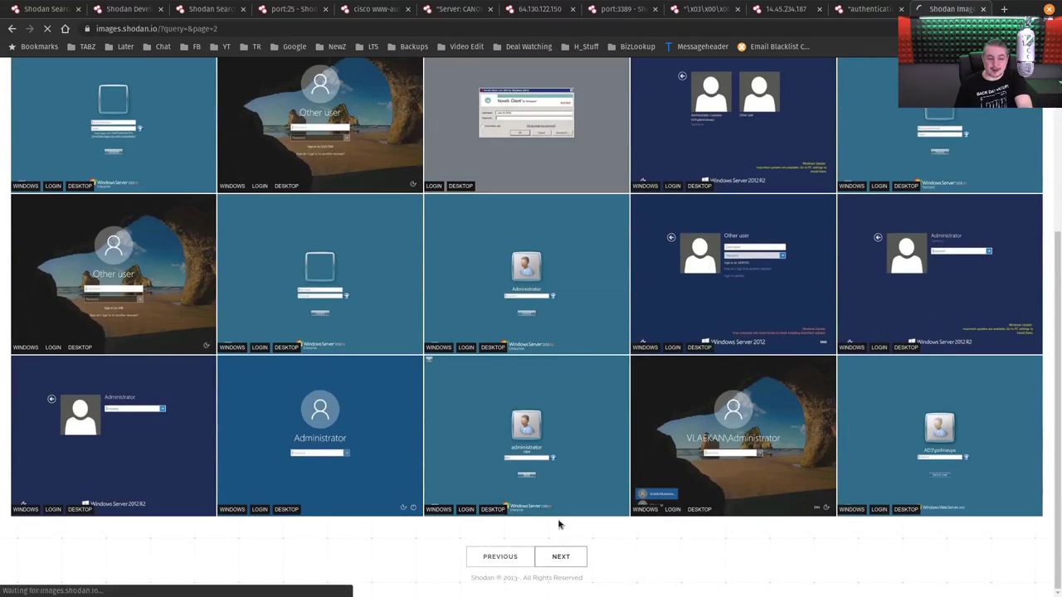
# - Continue to results page 5 and scroll its grid of Windows Server 2012 R2 login screens
pyautogui.scroll(-5, 597, 527)
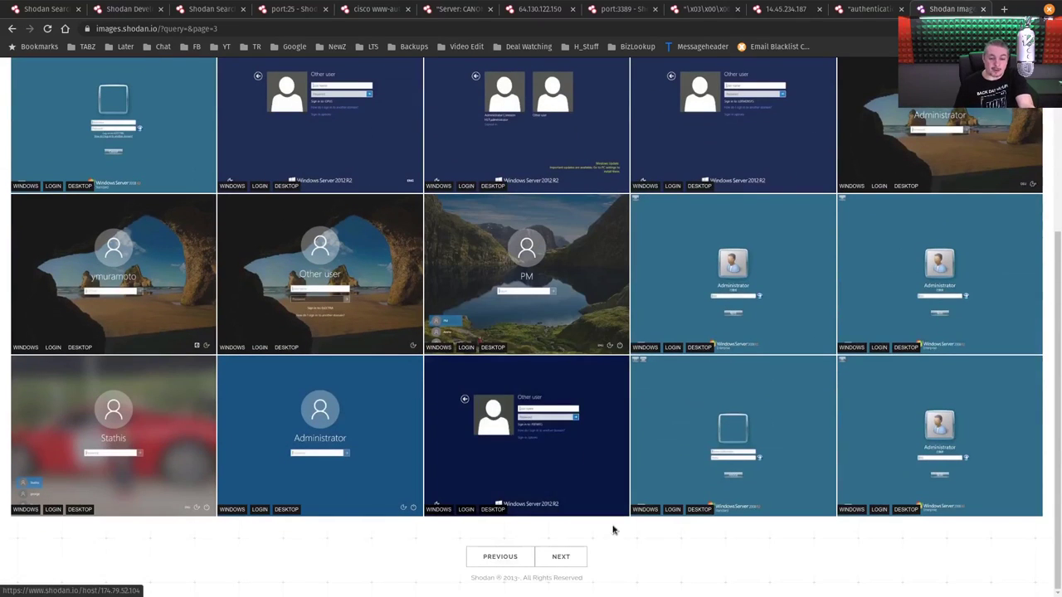
pyautogui.click(583, 557)
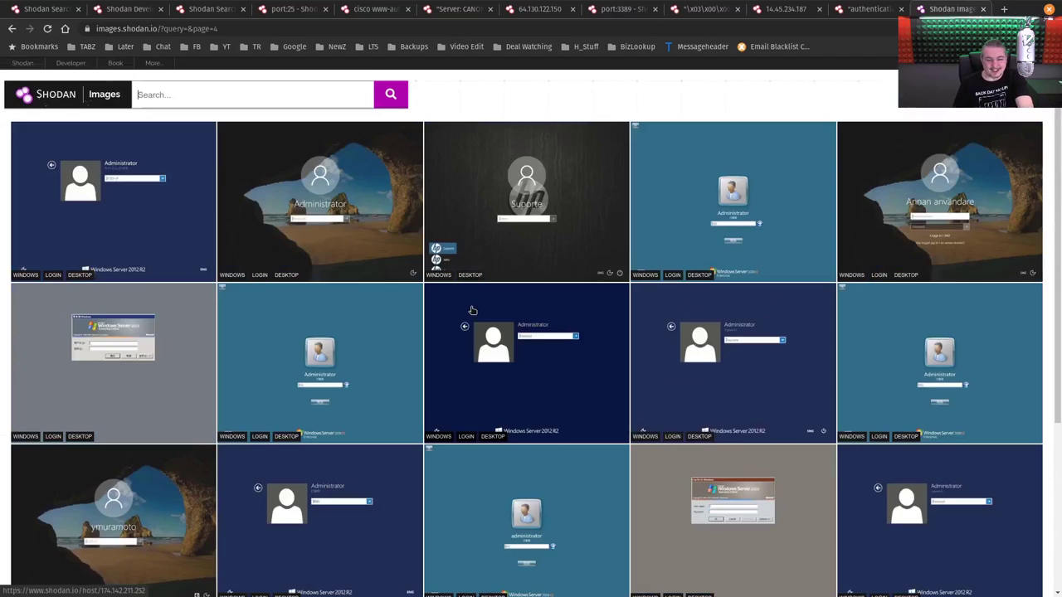
pyautogui.scroll(-3, 490, 306)
pyautogui.scroll(-1, 491, 306)
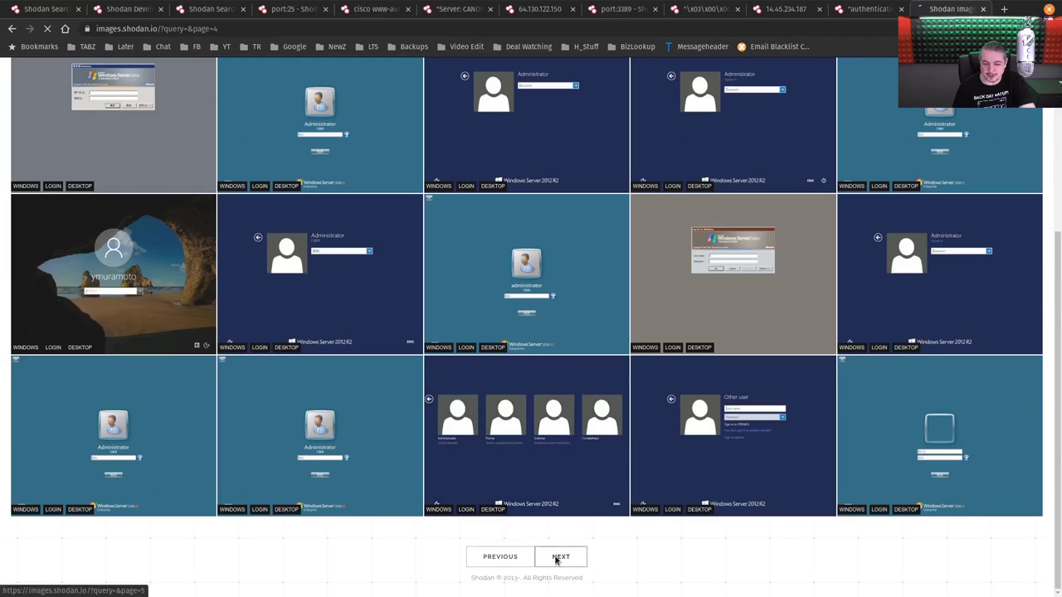
pyautogui.click(561, 557)
pyautogui.scroll(-5, 525, 417)
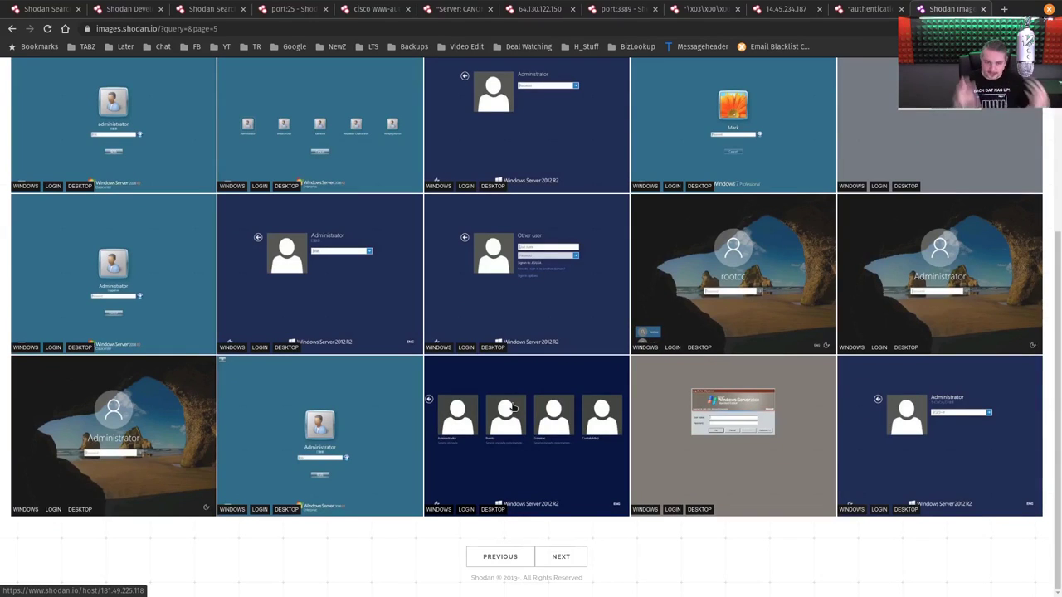
pyautogui.scroll(5, 513, 407)
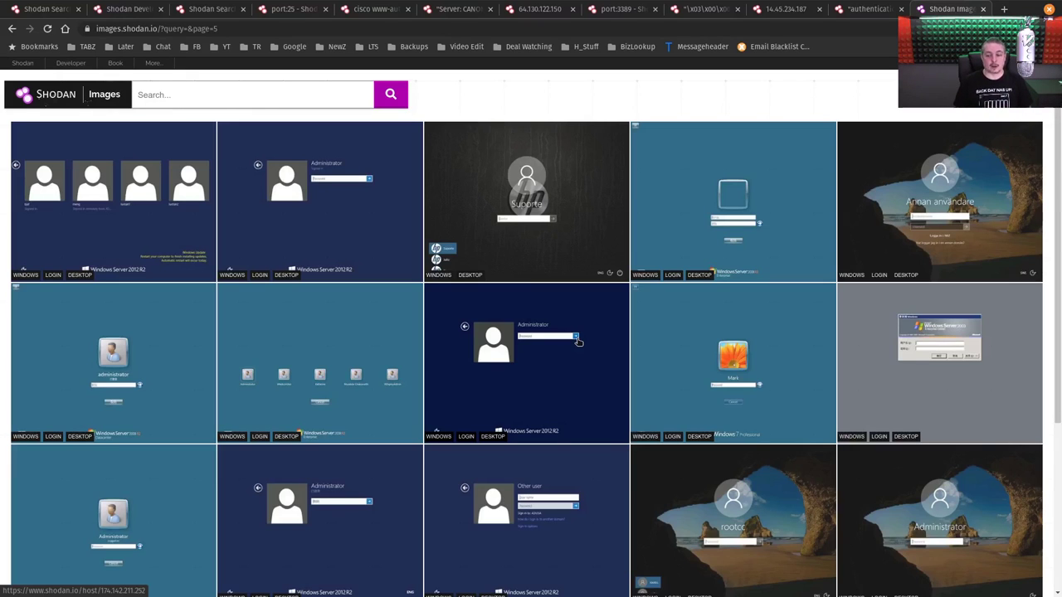
pyautogui.scroll(-3, 539, 394)
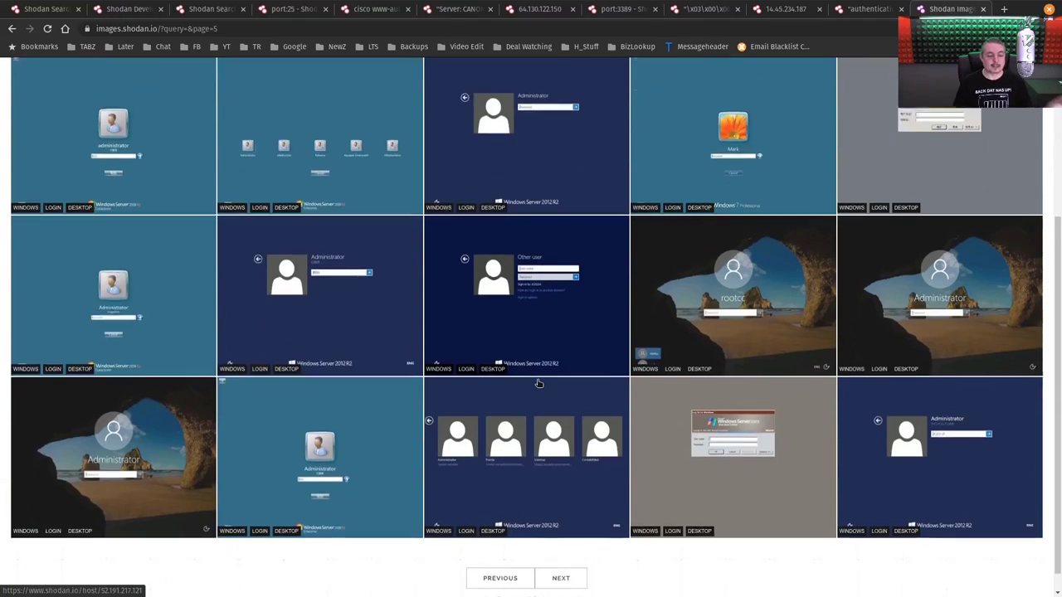
# - Load page 6 of the Shodan Images login screenshots and scroll through its grid
pyautogui.click(575, 558)
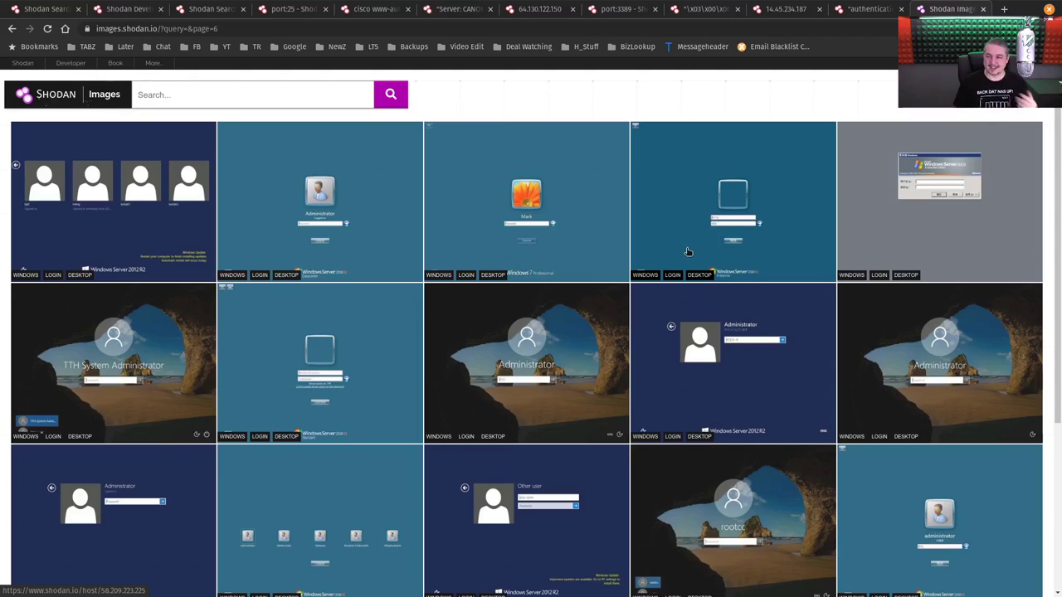
pyautogui.scroll(-2, 389, 220)
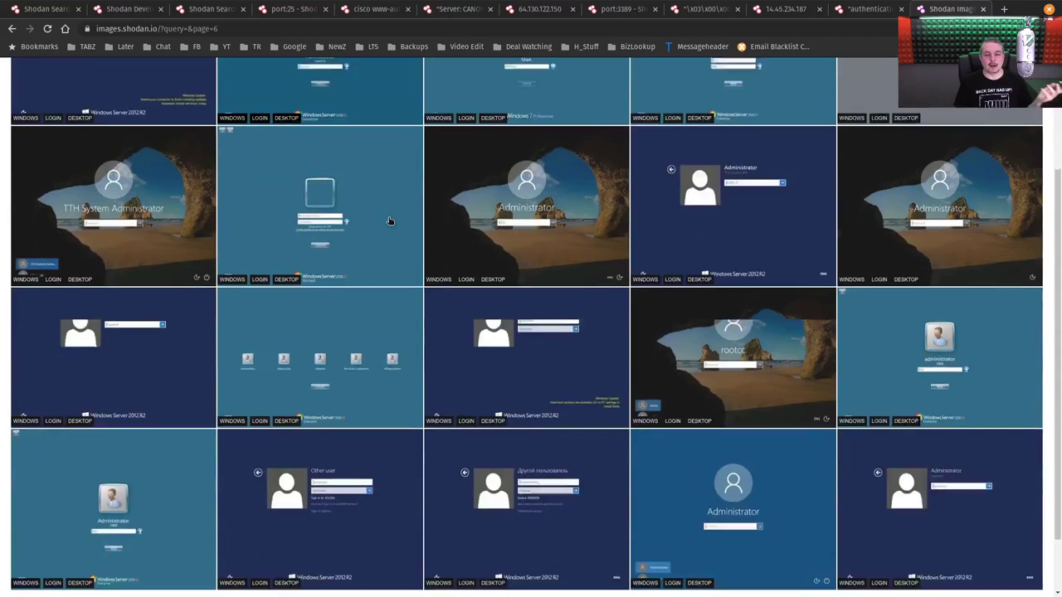
pyautogui.scroll(2, 384, 216)
pyautogui.scroll(-3, 564, 268)
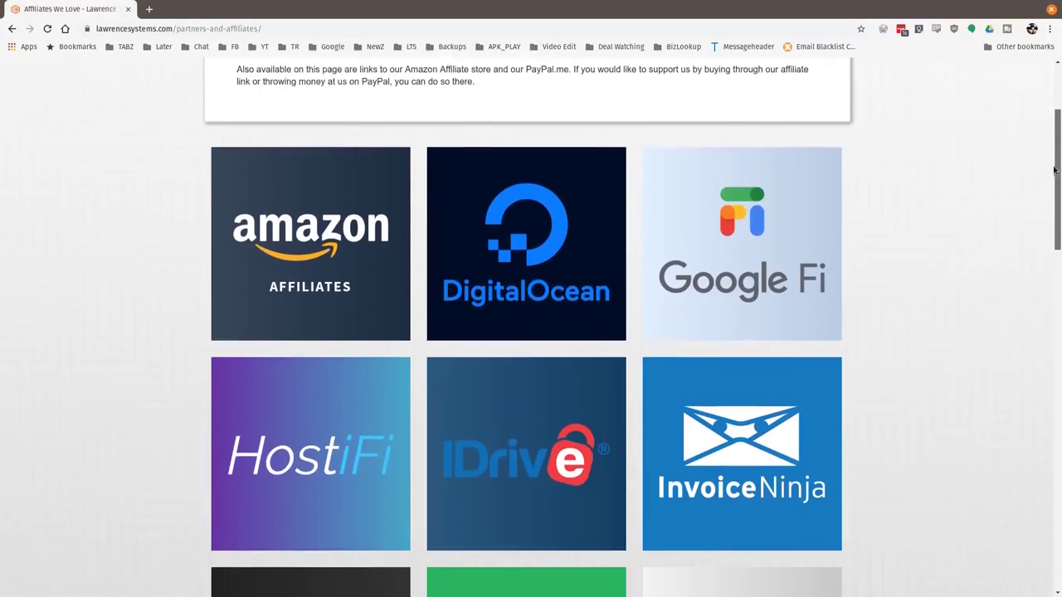
# - Scroll down Lawrence Systems' 'Affiliates We Love' page to partners like Linode, Netgate and TubeBuddy
pyautogui.moveTo(1049, 201); pyautogui.dragTo(1043, 313)
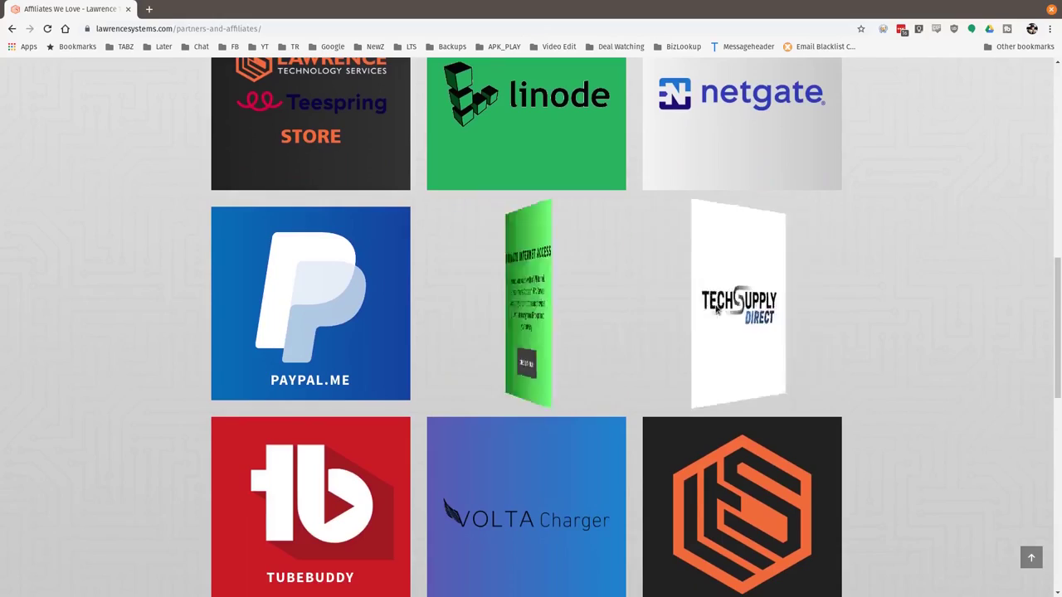